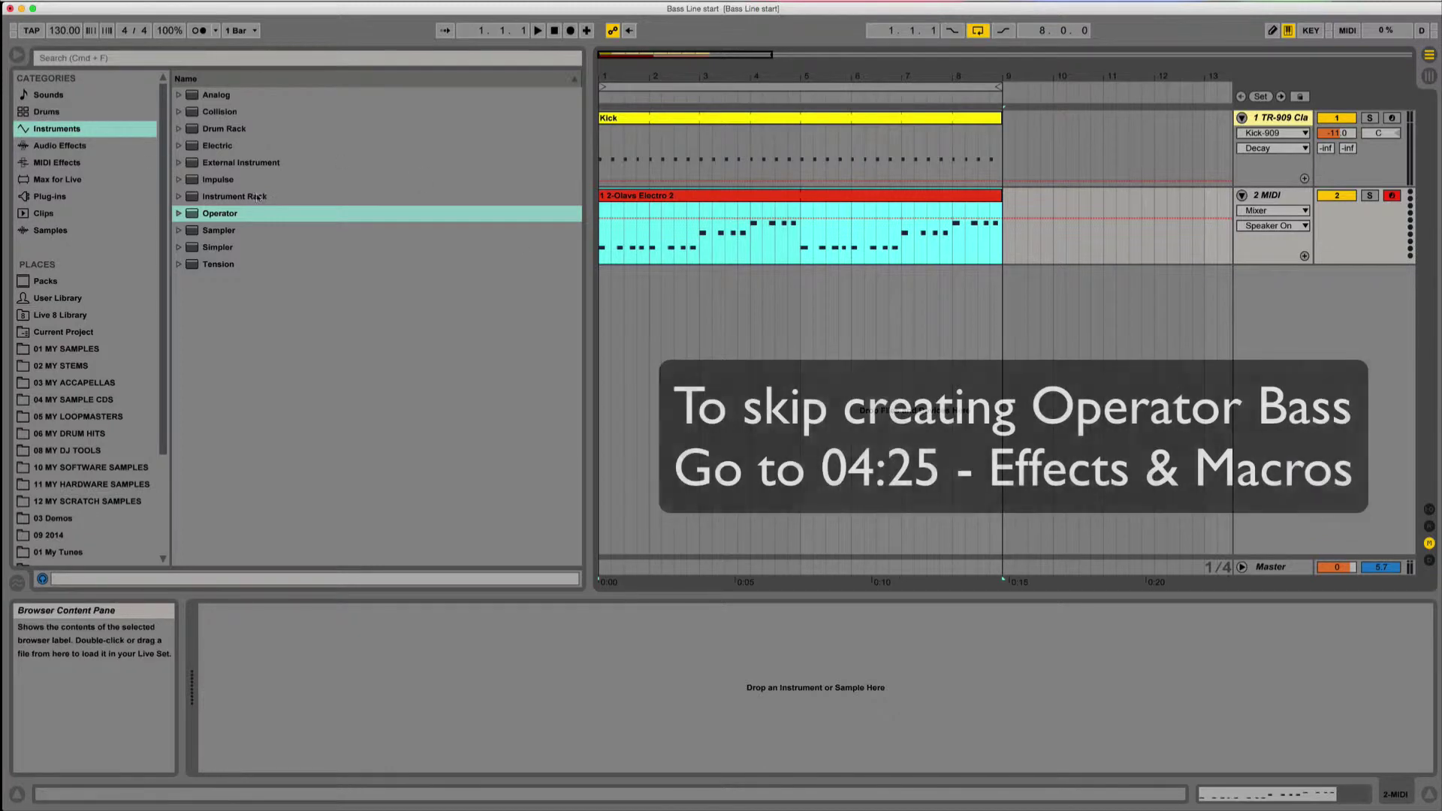
Load the Operator instrument onto the 2 MIDI track and select its clip
drag(190, 217, 476, 599)
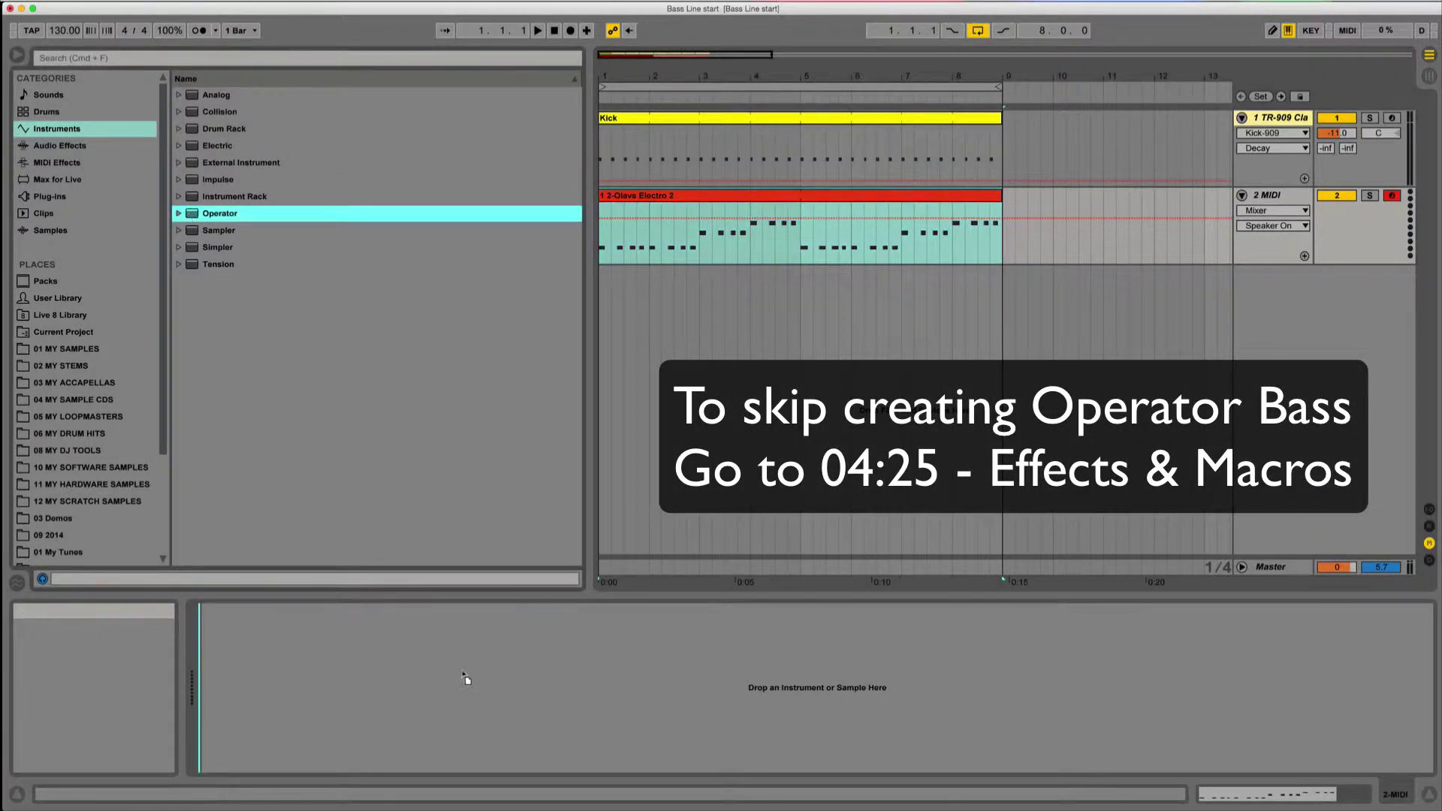
drag(461, 672, 462, 669)
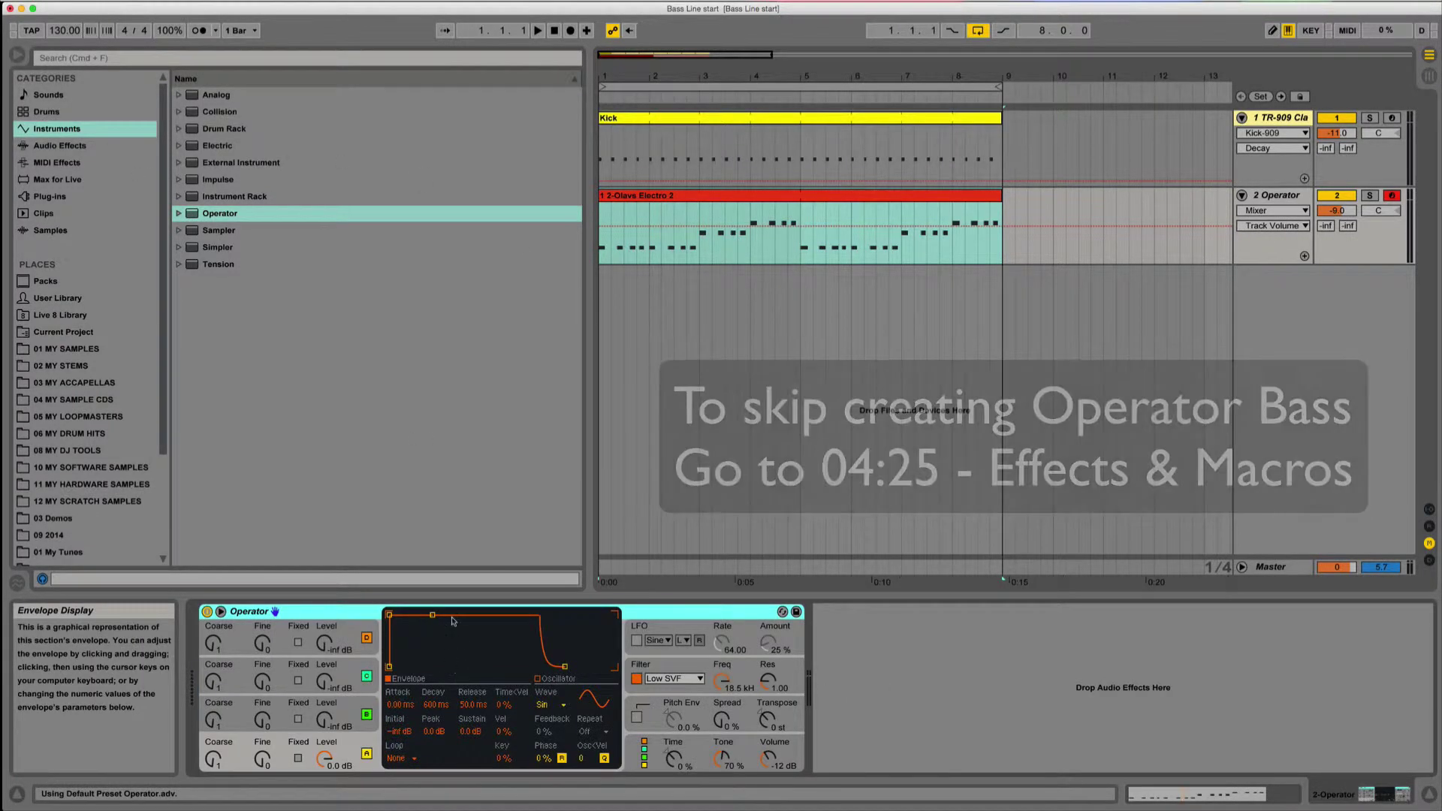
click(778, 195)
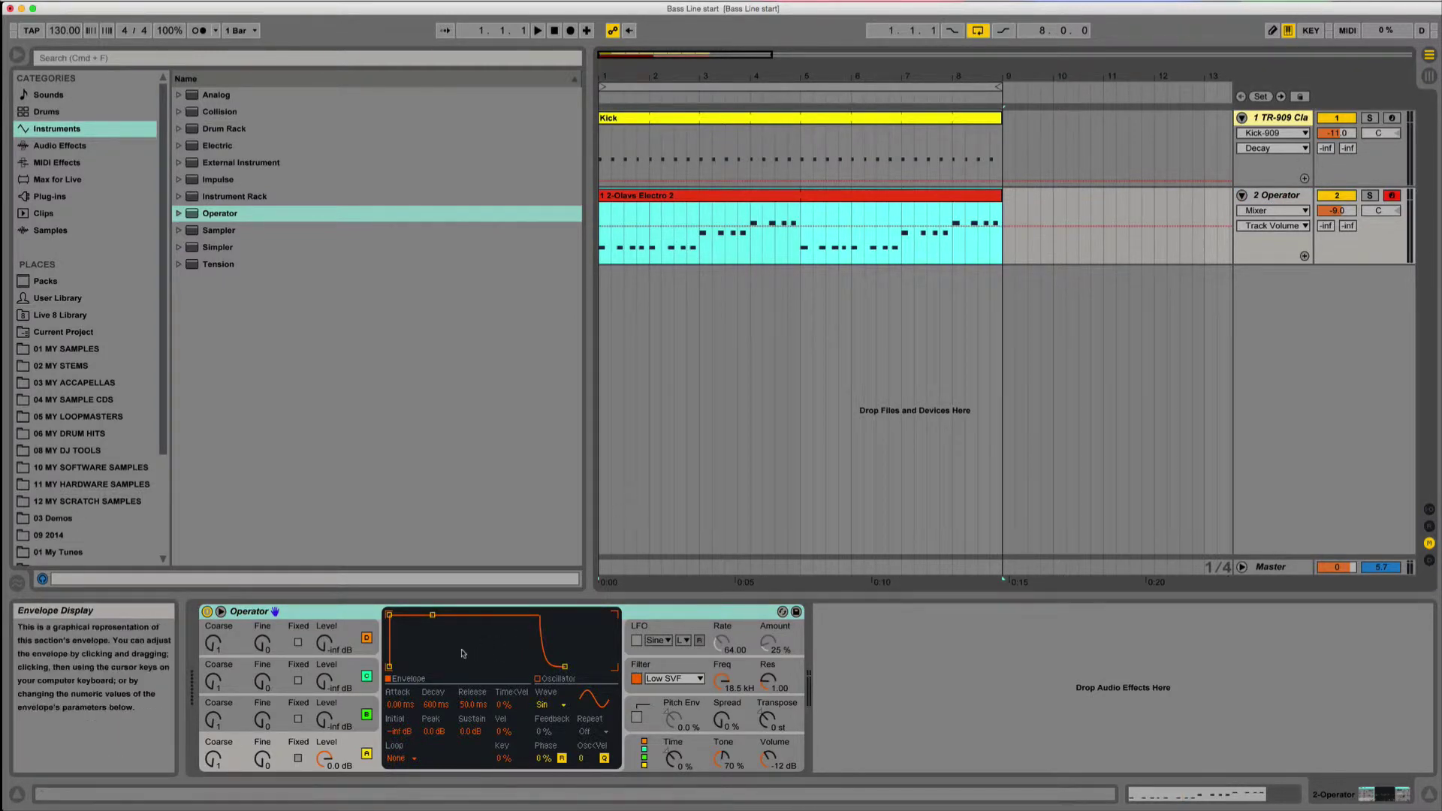
Switch off Operator's oscillators B, C and D and choose the algorithm with all four oscillators side by side in parallel
click(354, 743)
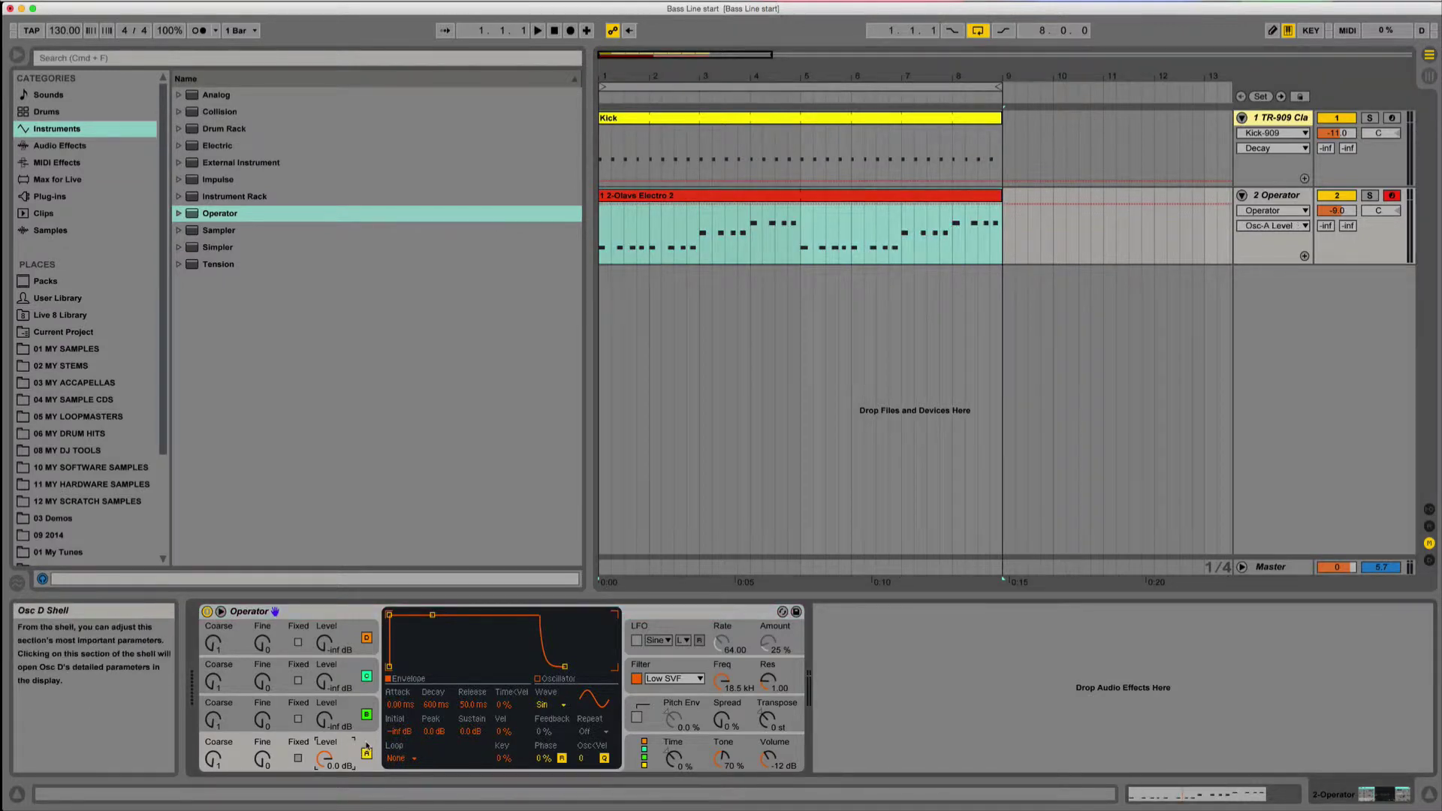
click(366, 714)
click(367, 676)
click(366, 639)
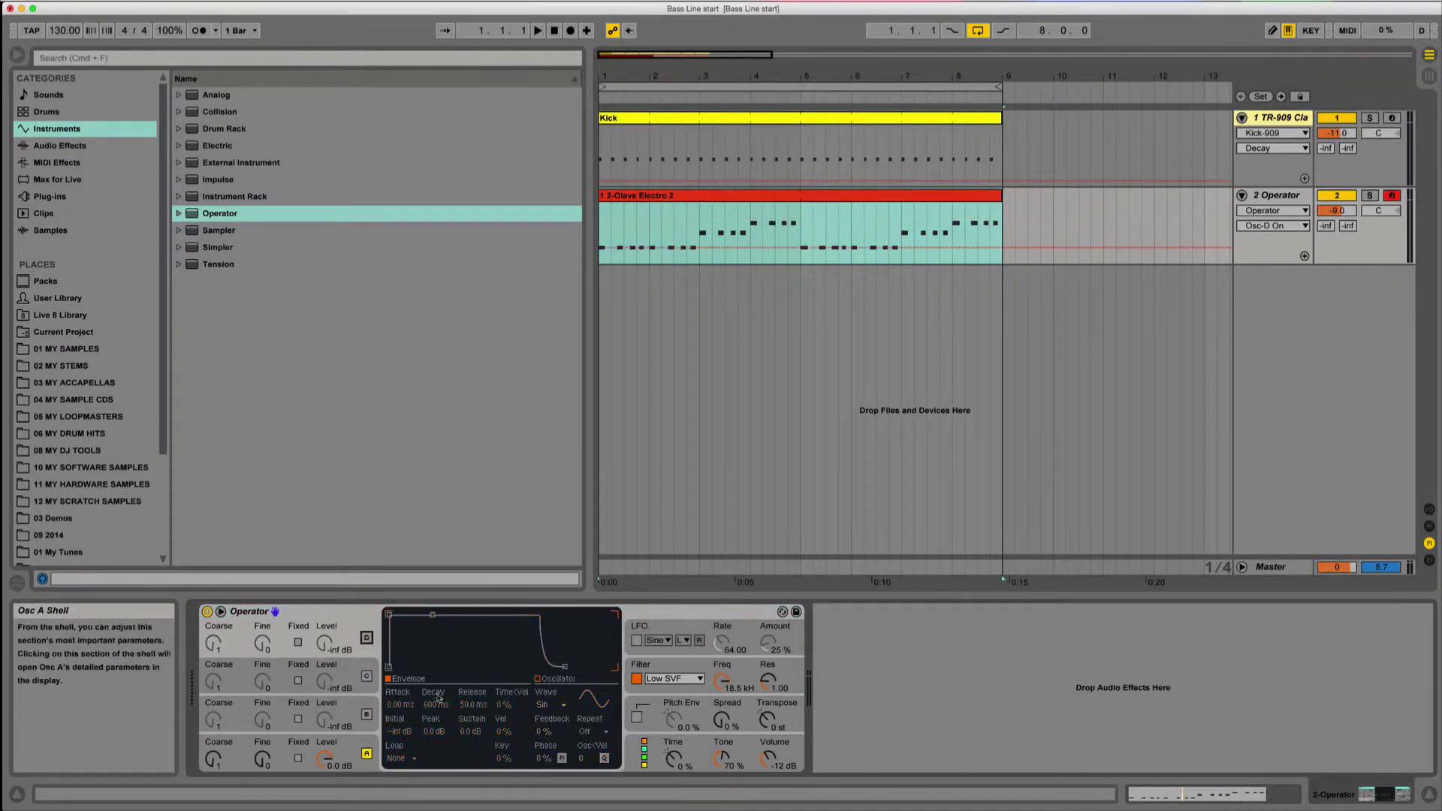
click(645, 751)
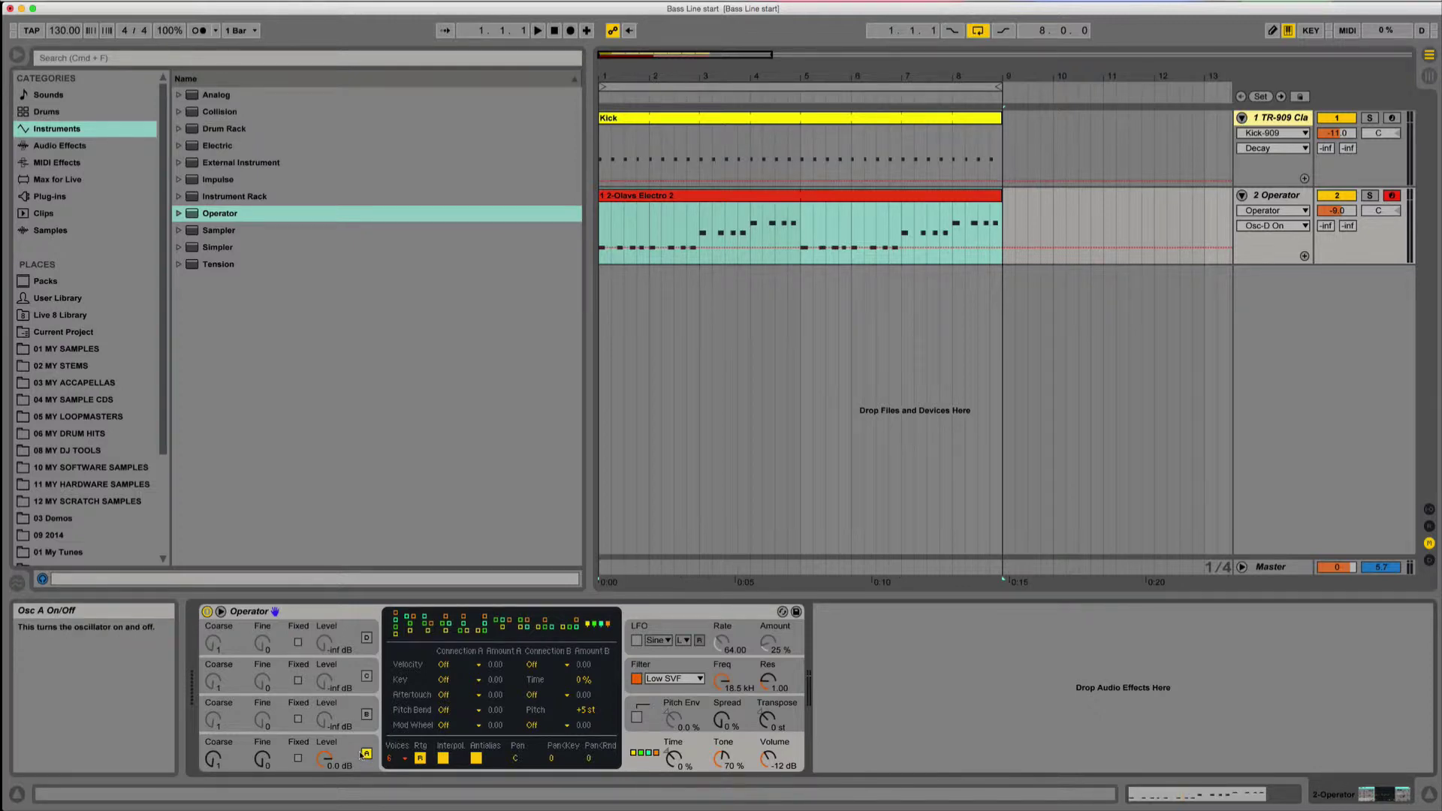
Set oscillator A to a Sine wave at -10 dB and play the bass line with the kick track muted
drag(324, 759, 324, 781)
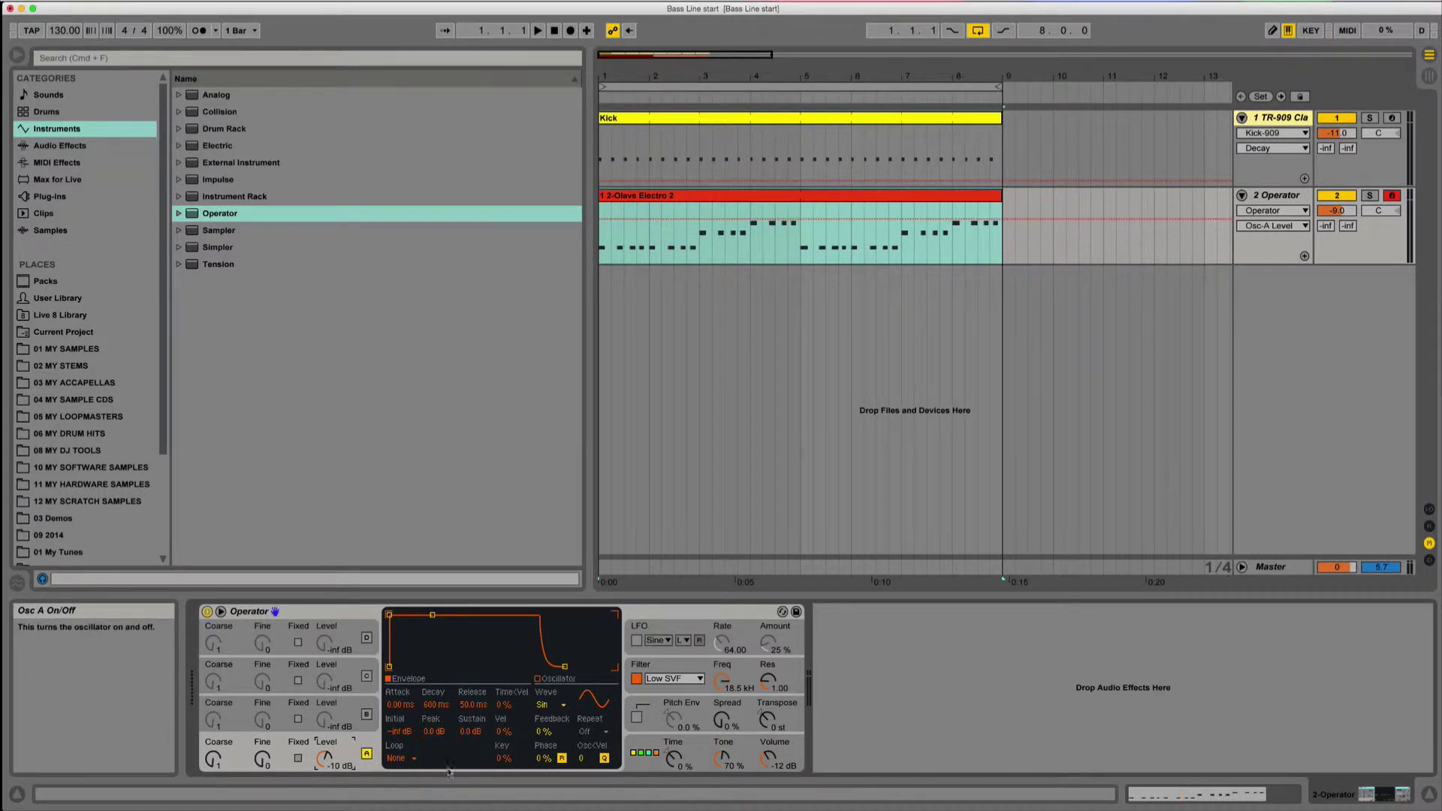
click(556, 706)
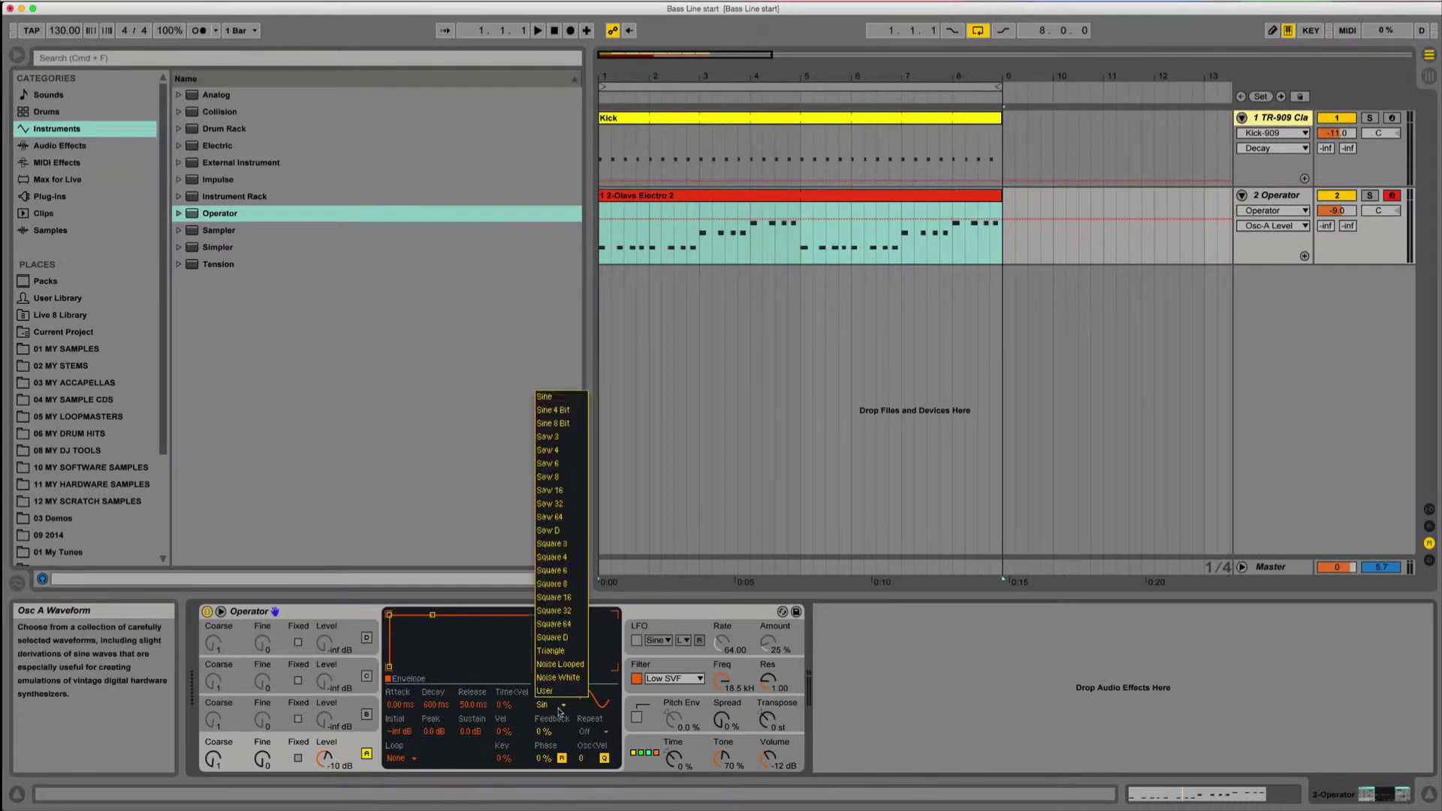
click(573, 398)
key(space)
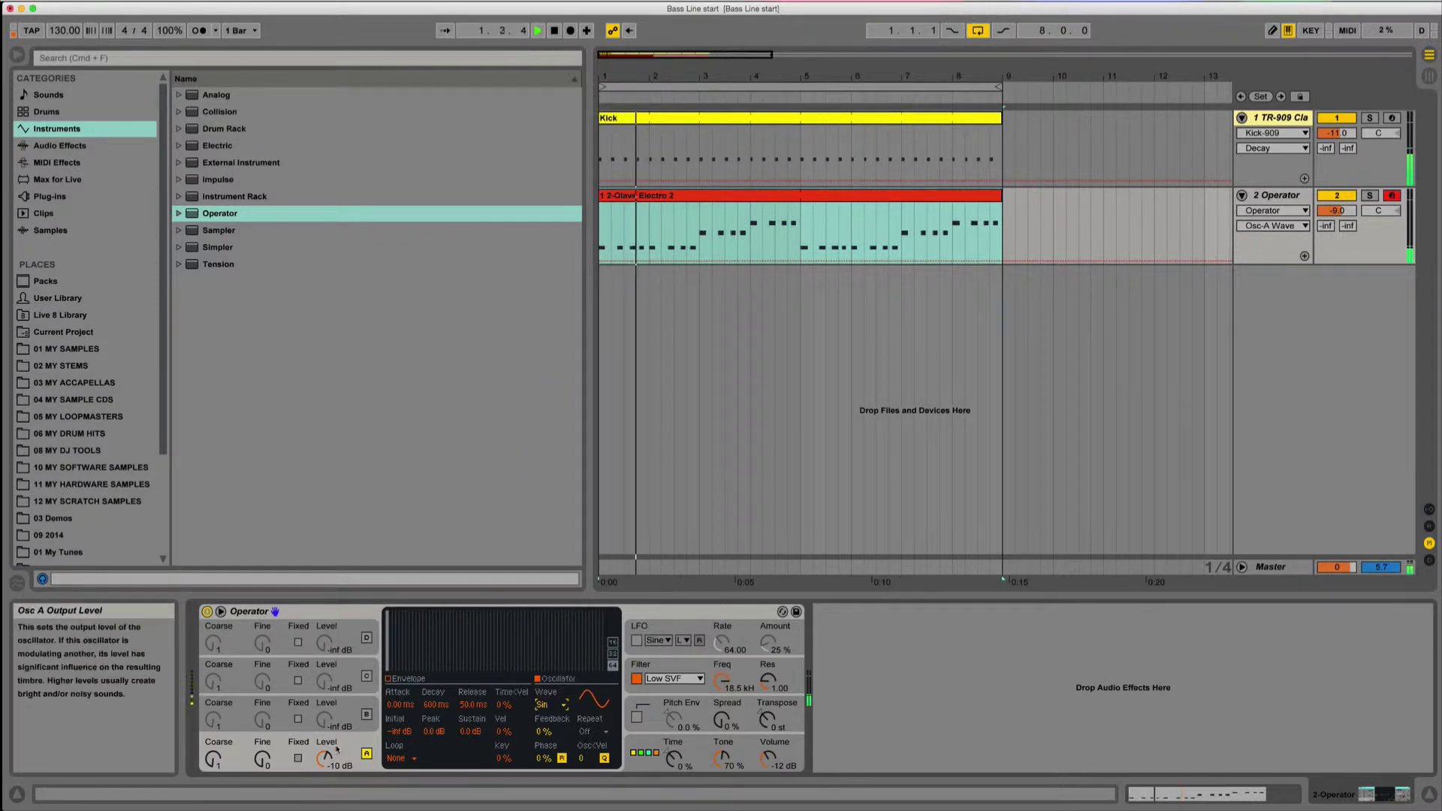
click(1335, 118)
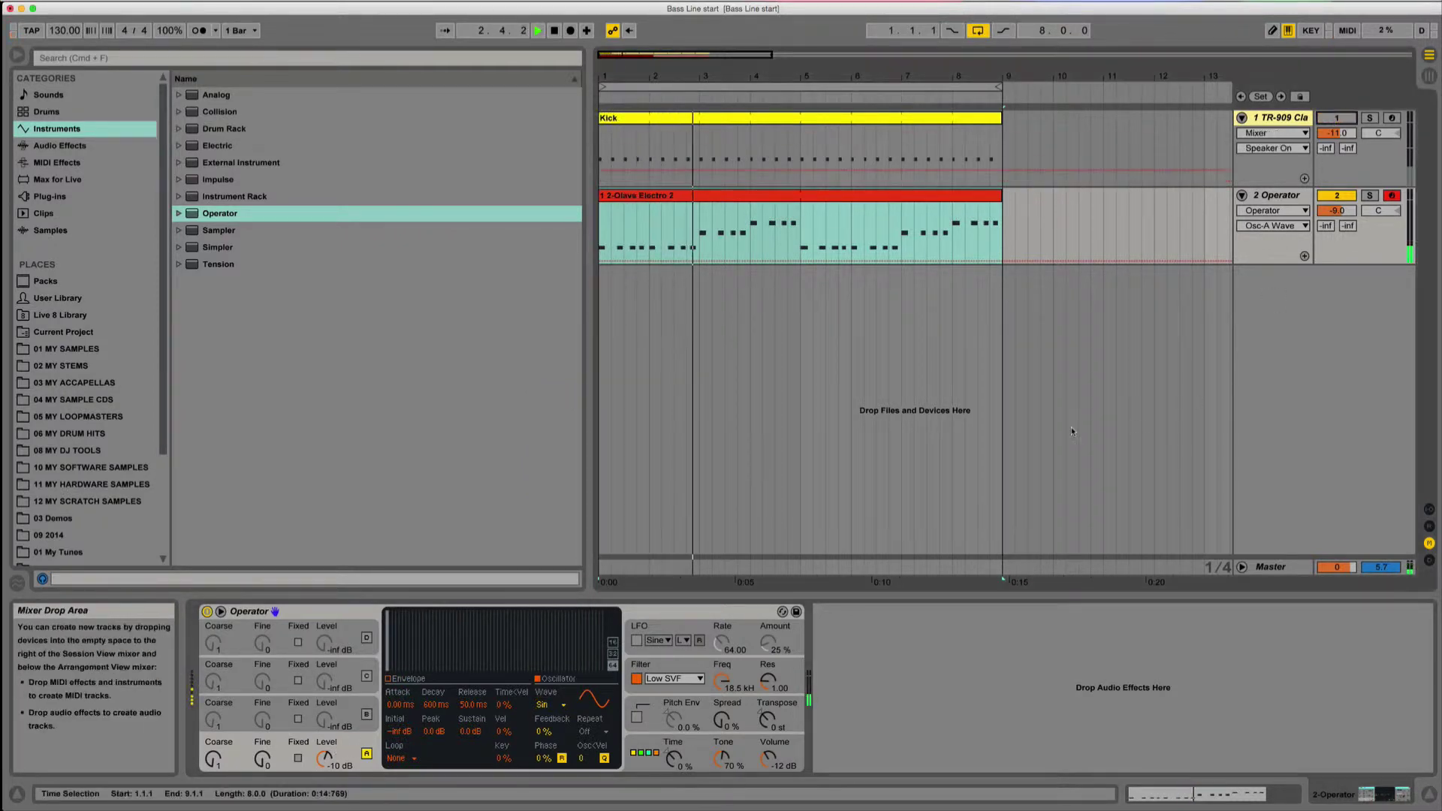
Switch on oscillator B and give it a Saw D wave at a level of -24 dB
click(367, 714)
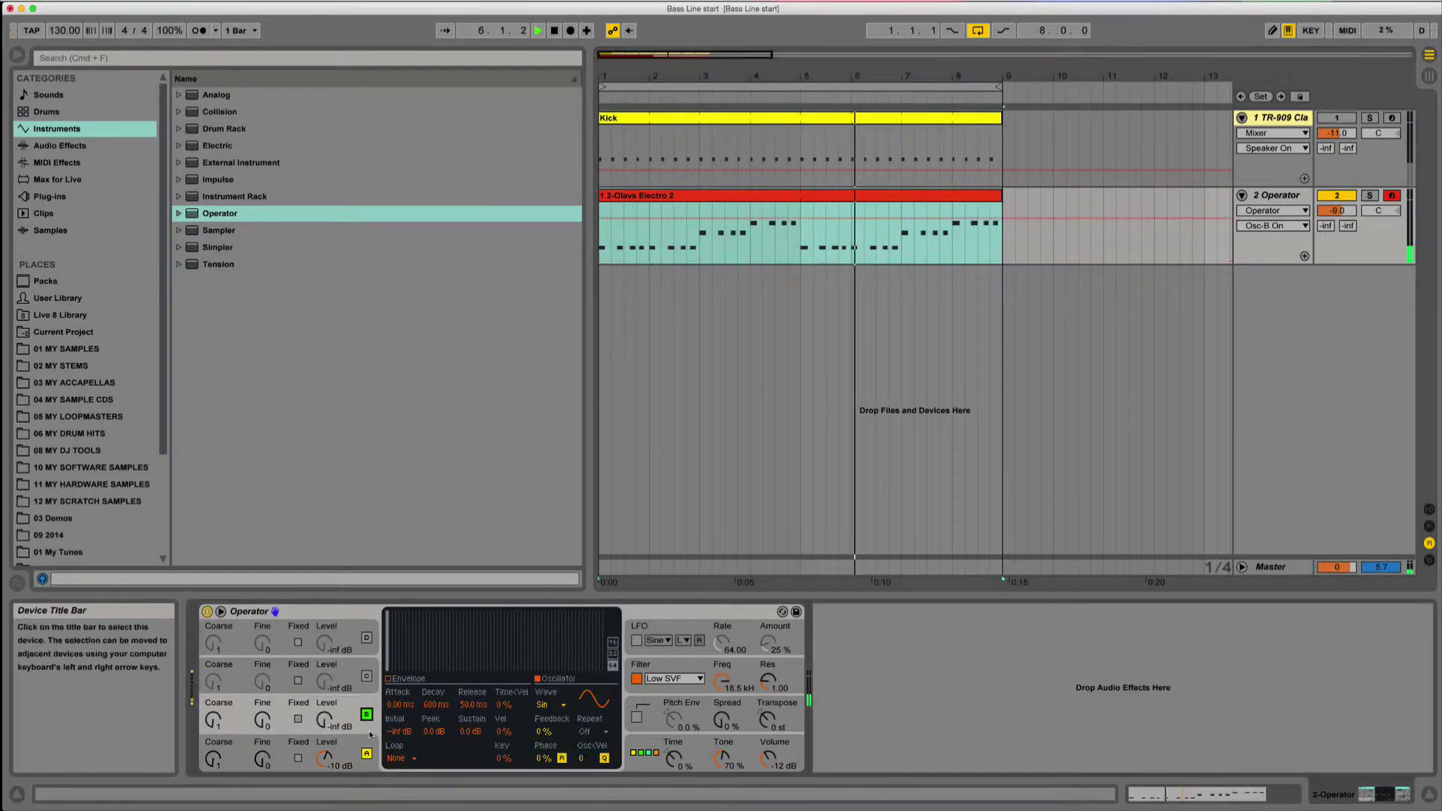
click(542, 704)
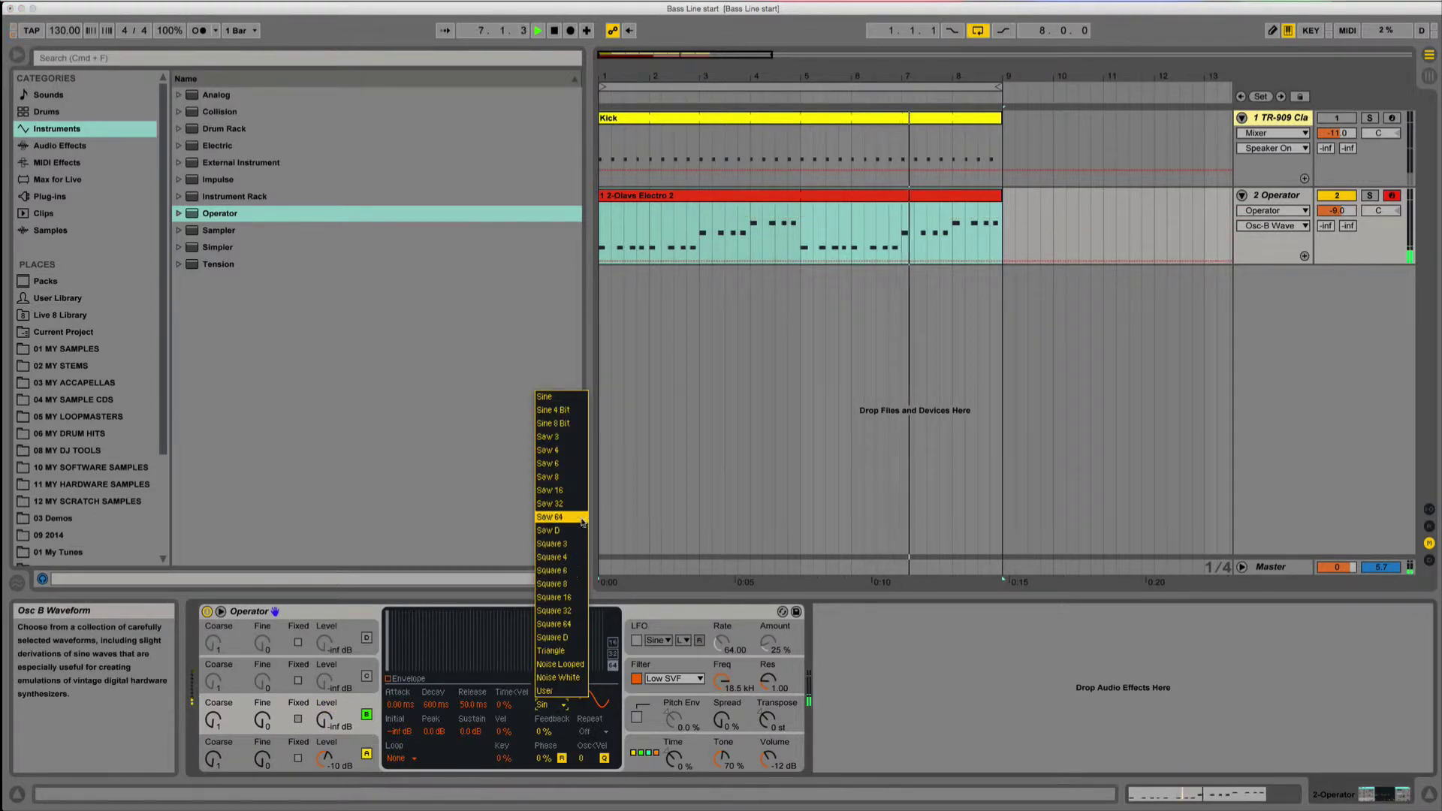
click(554, 531)
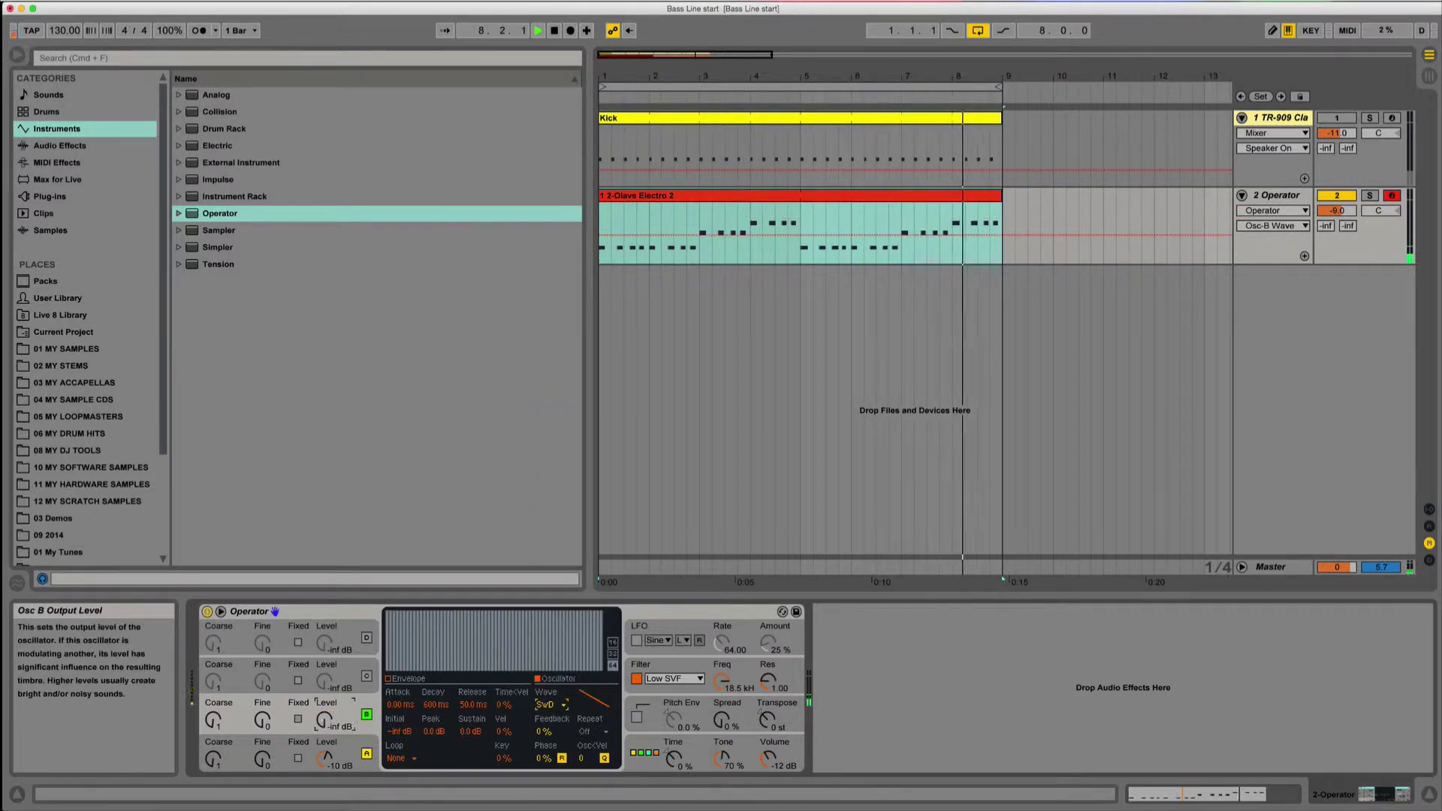
drag(335, 720, 334, 679)
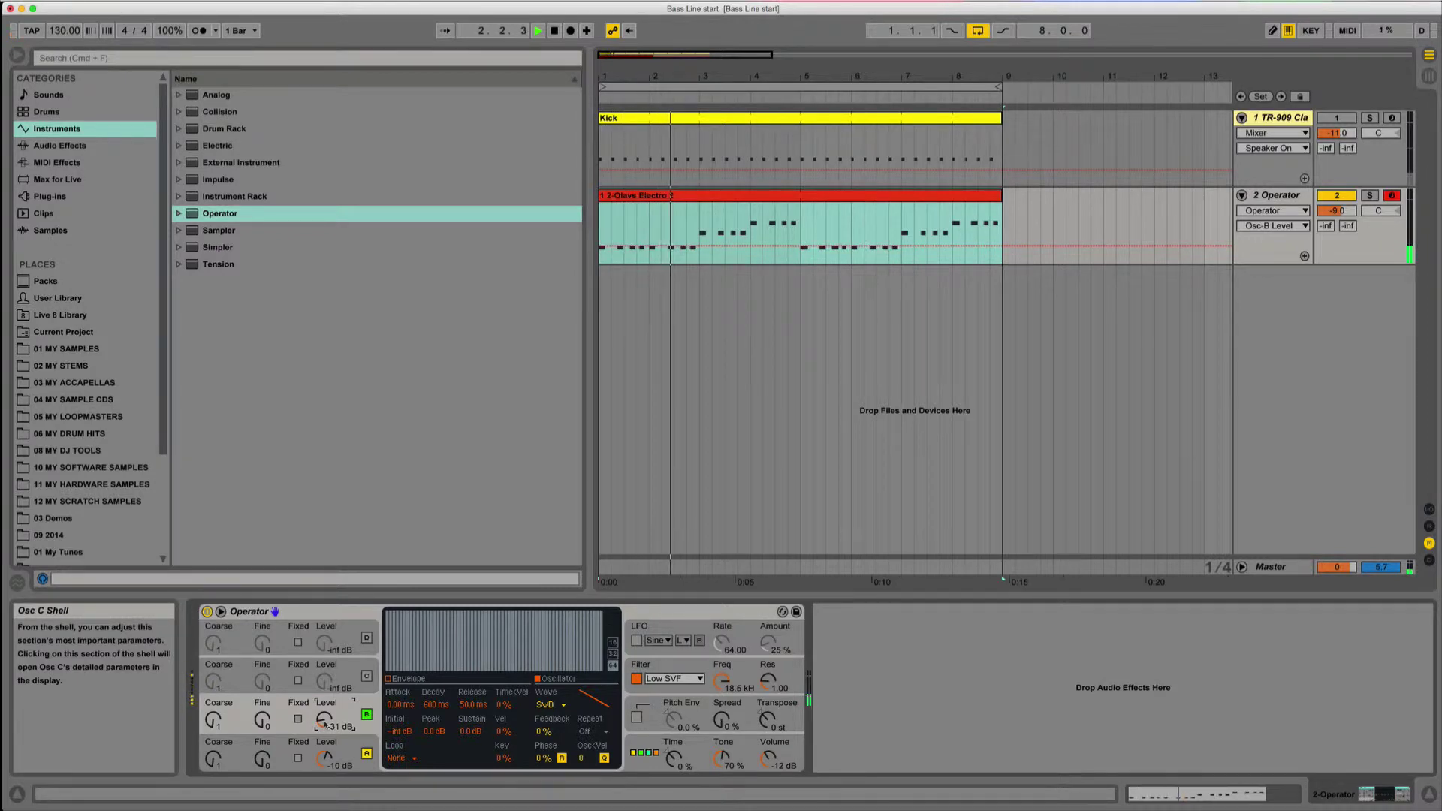
click(386, 685)
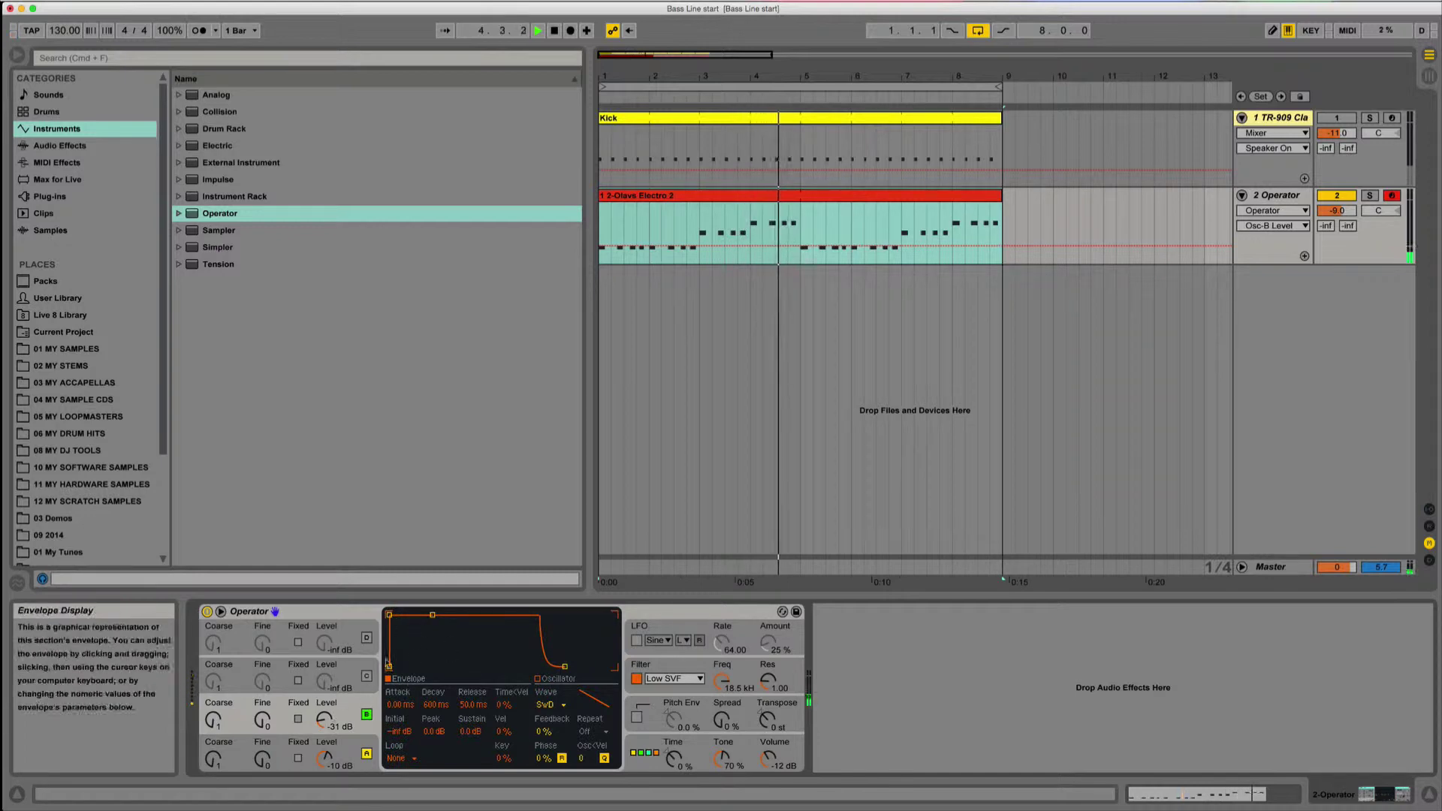
drag(325, 727, 326, 711)
Set oscillator C to coarse 3 at a level of -24 dB and leave it switched on
click(324, 682)
drag(213, 681, 214, 674)
mouse_move(323, 681)
mouse_down()
mouse_move(324, 652)
mouse_move(323, 674)
mouse_up()
click(366, 676)
click(366, 677)
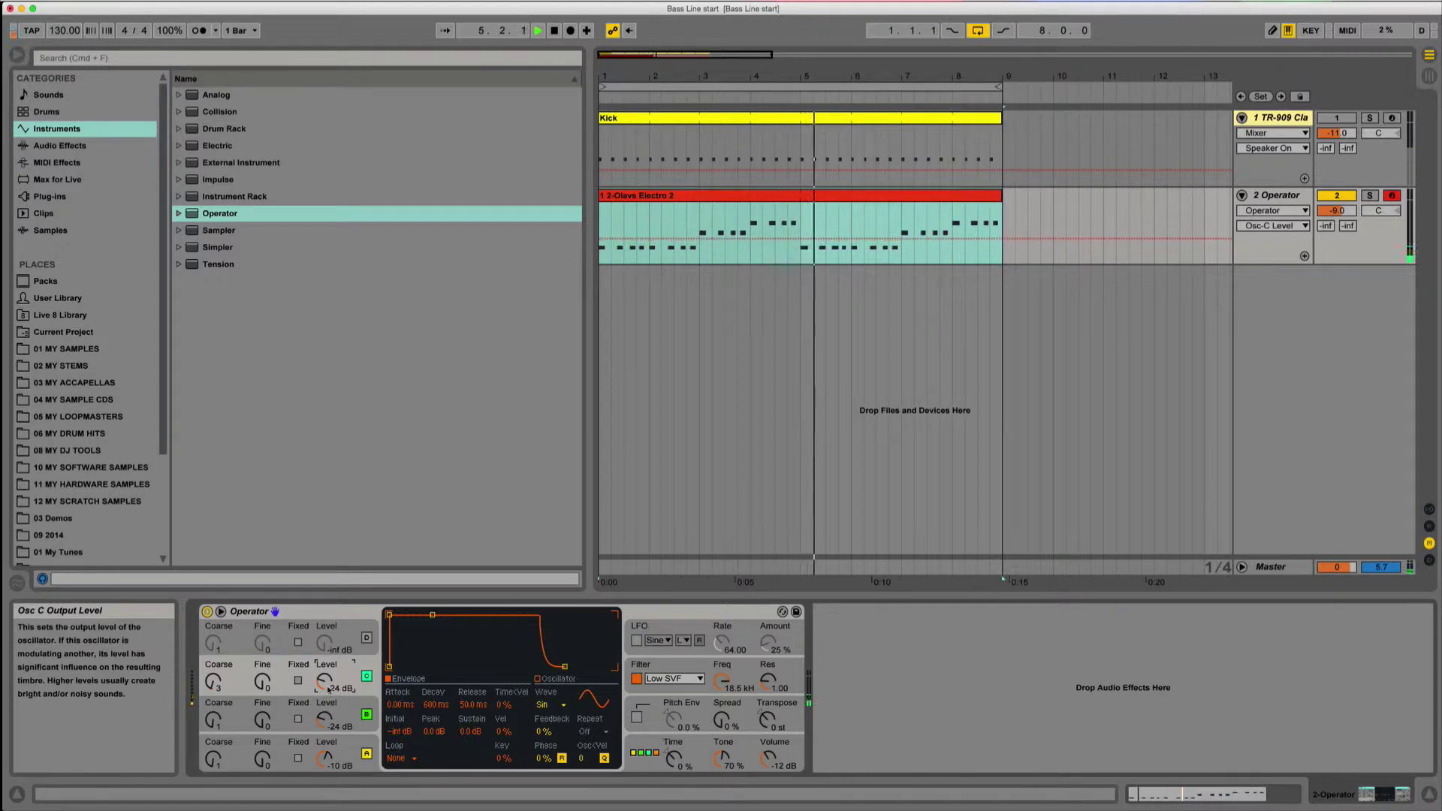
Switch on oscillator D and set it to coarse 5 at a level of -23 dB
click(366, 638)
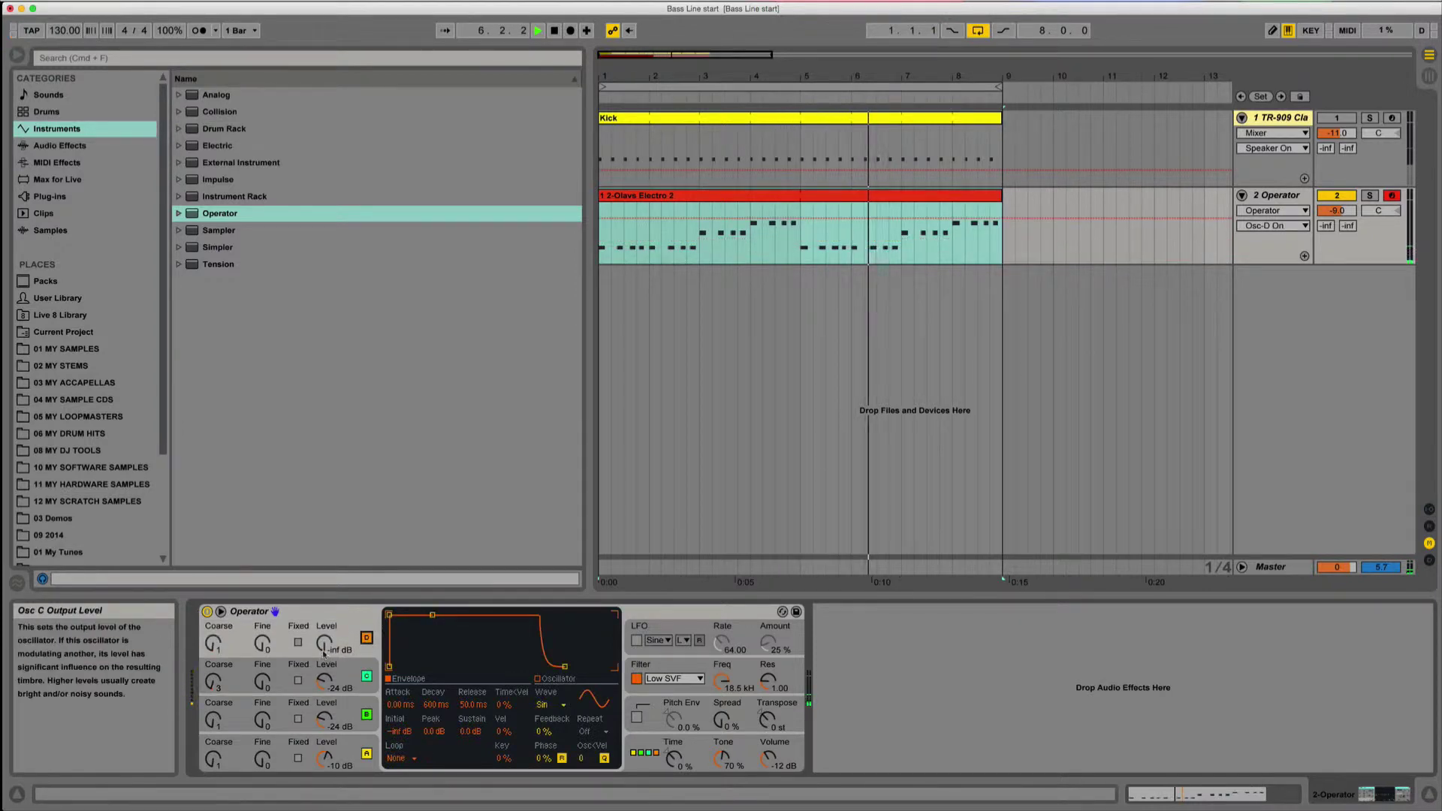
drag(324, 642, 325, 620)
drag(213, 643, 213, 625)
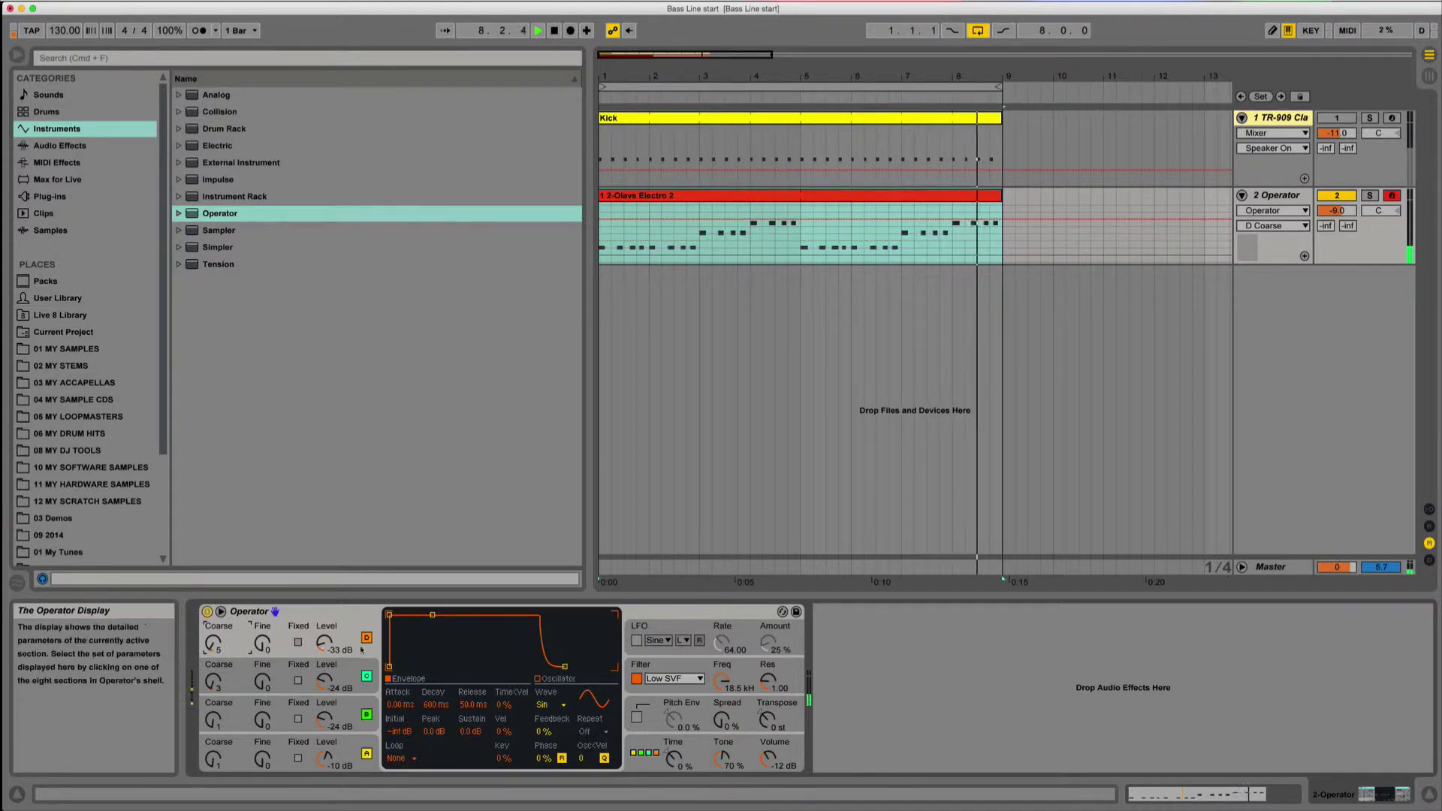
drag(334, 648, 333, 640)
Reshape the amplitude envelopes of oscillators D and C into plucky decays that fall to minimum sustain
drag(433, 616, 445, 666)
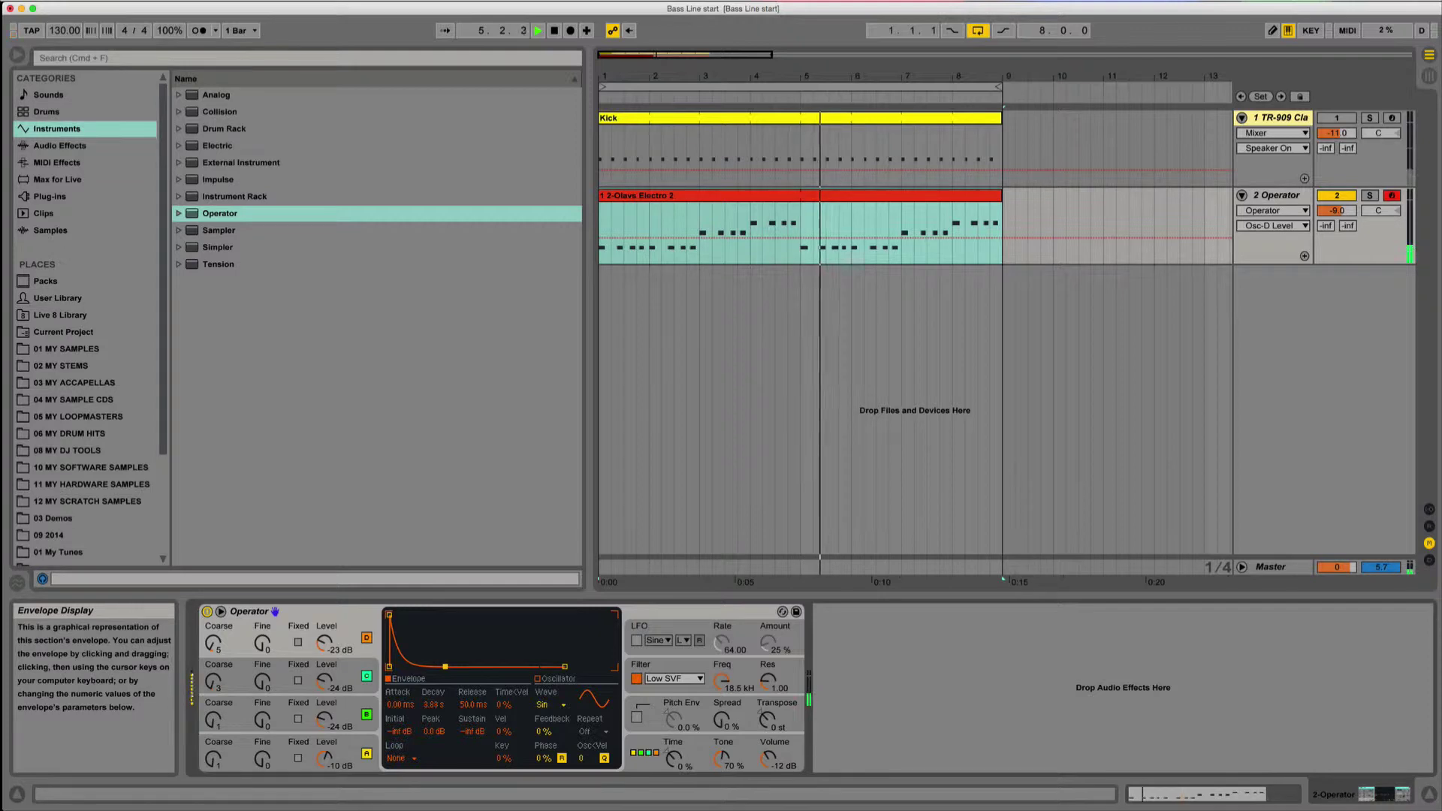
click(325, 681)
drag(433, 615, 450, 667)
Drop the envelope sustain of oscillators B and A to minimum, with decays of about 1.63 s for B and 11.0 s for A
click(324, 718)
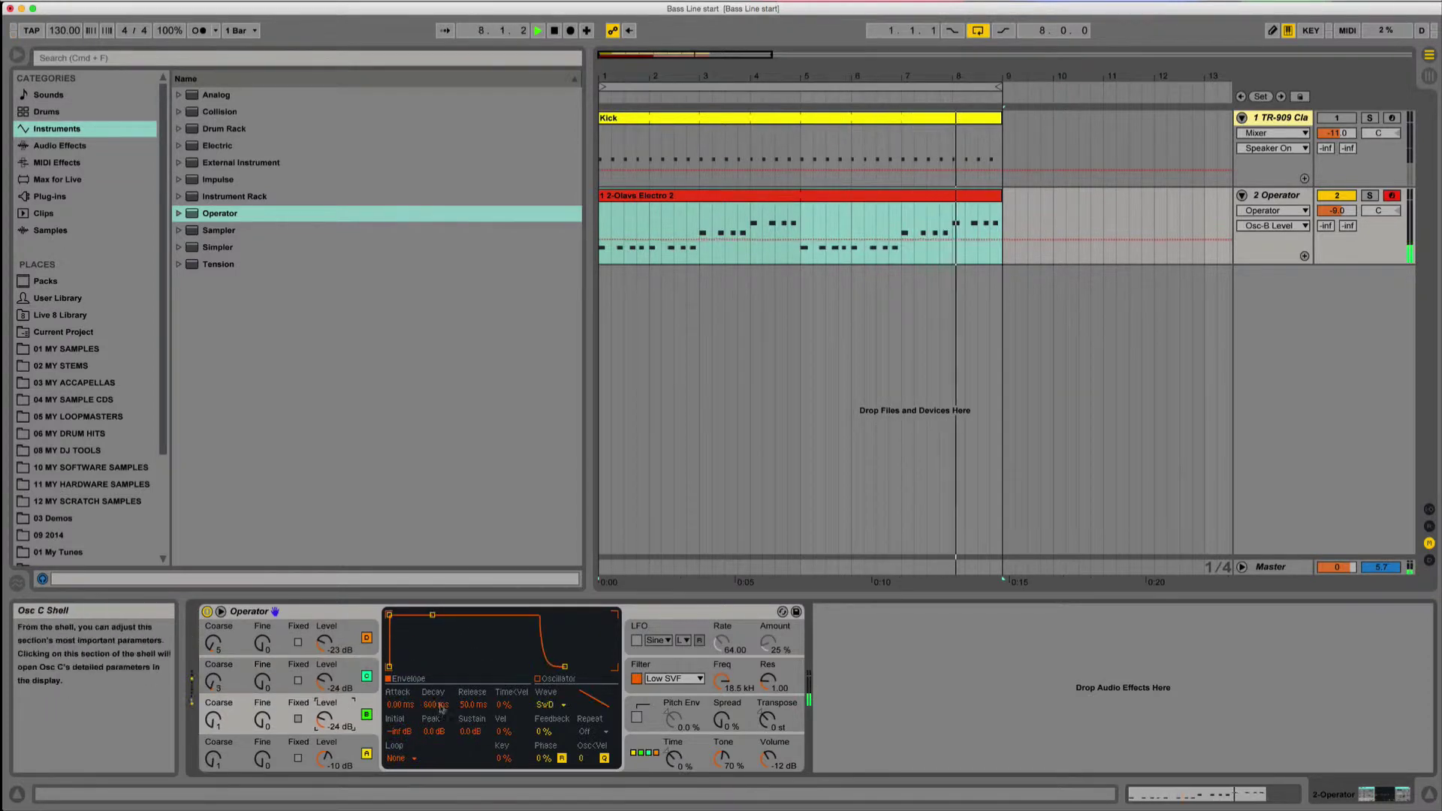
drag(434, 615, 432, 666)
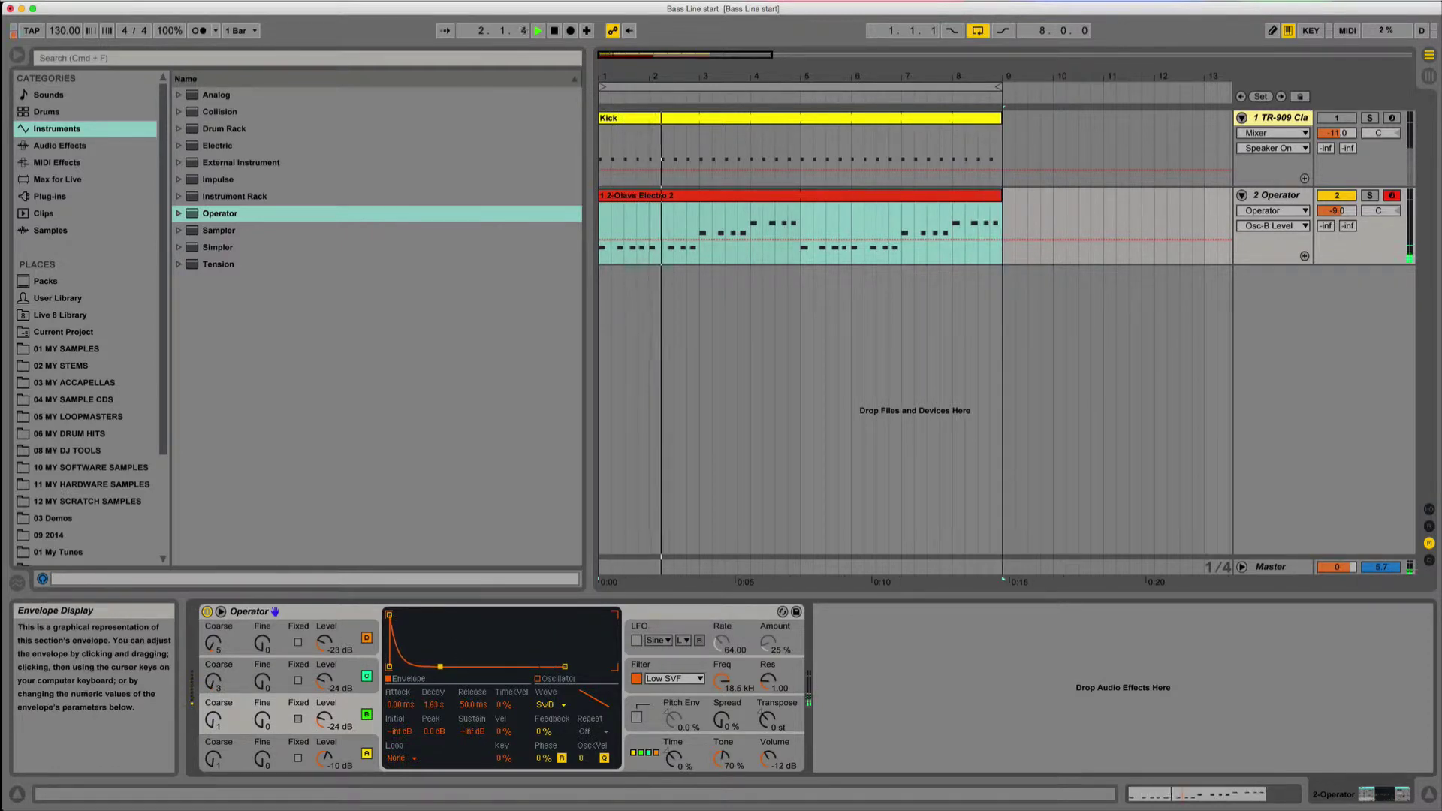
click(347, 753)
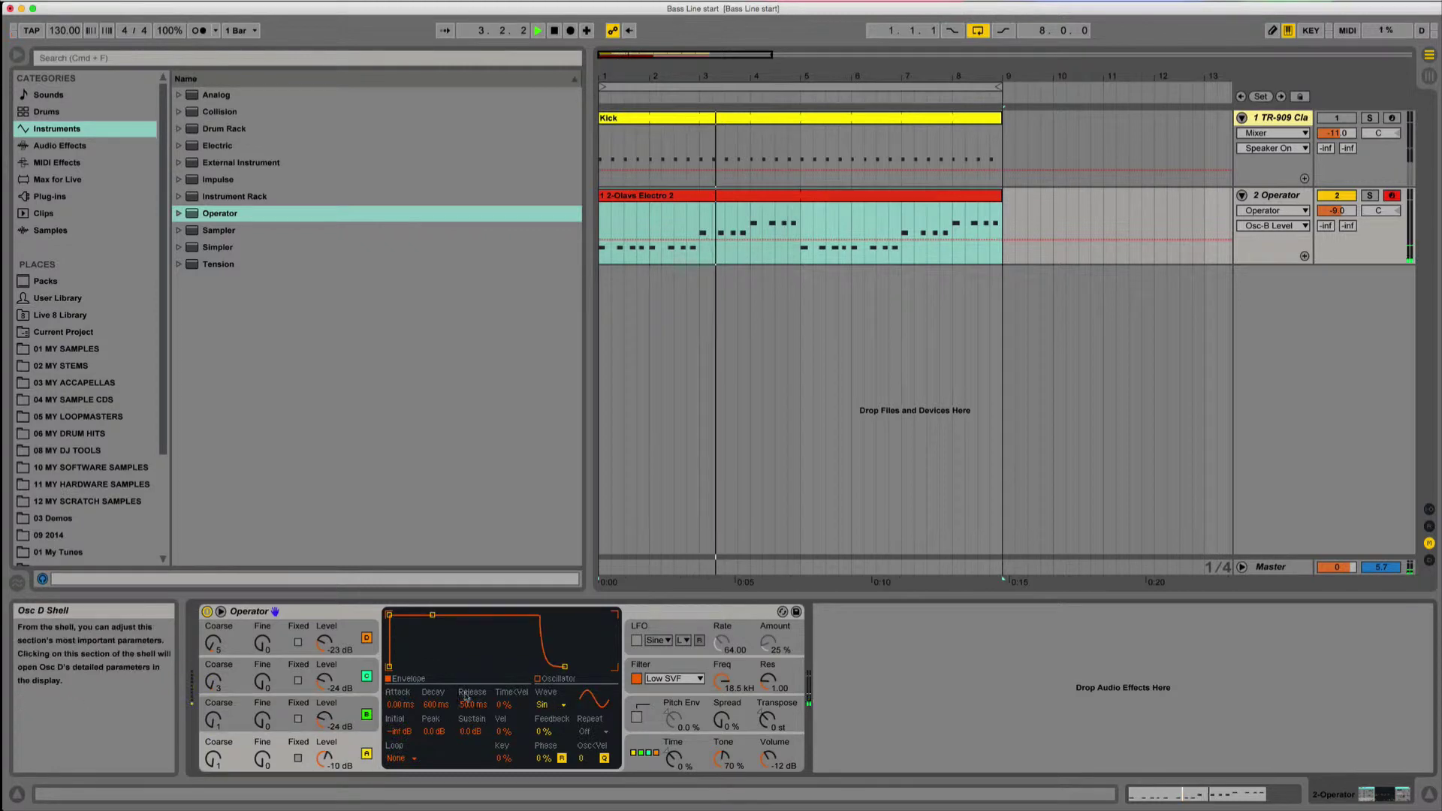
drag(432, 615, 452, 666)
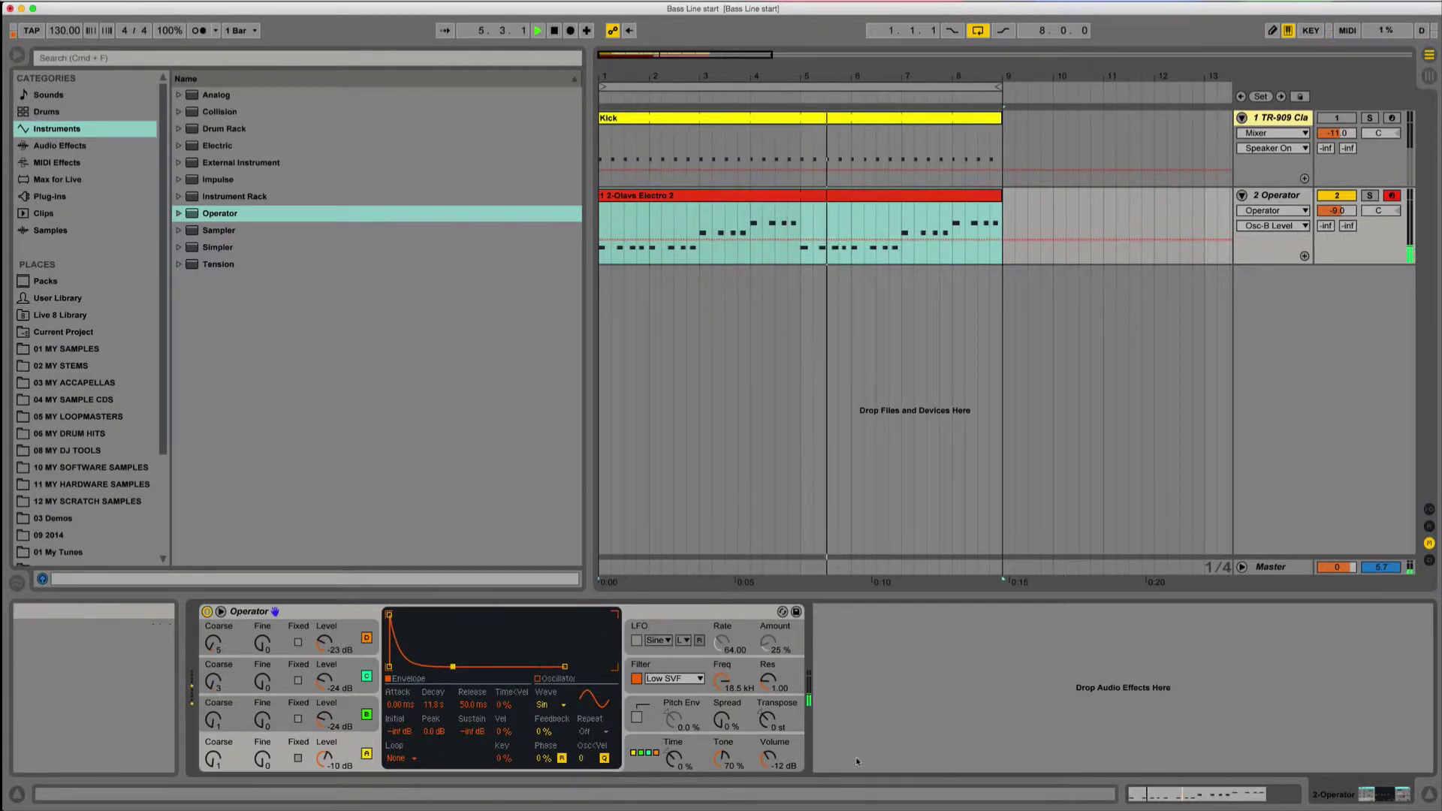
Enable the pitch envelope at 100% and set its initial level to 0 st
click(636, 716)
drag(678, 724, 678, 648)
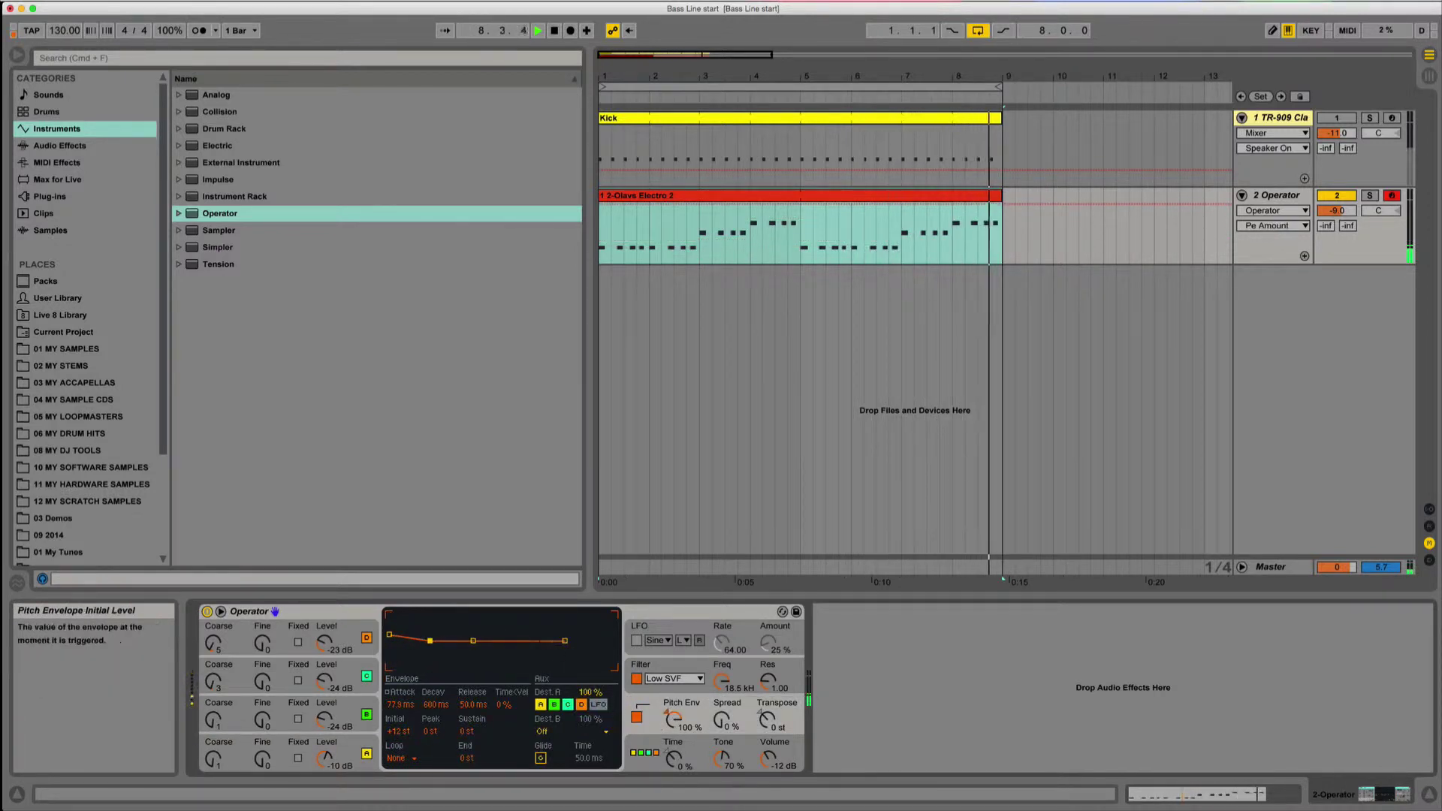
drag(404, 726, 404, 758)
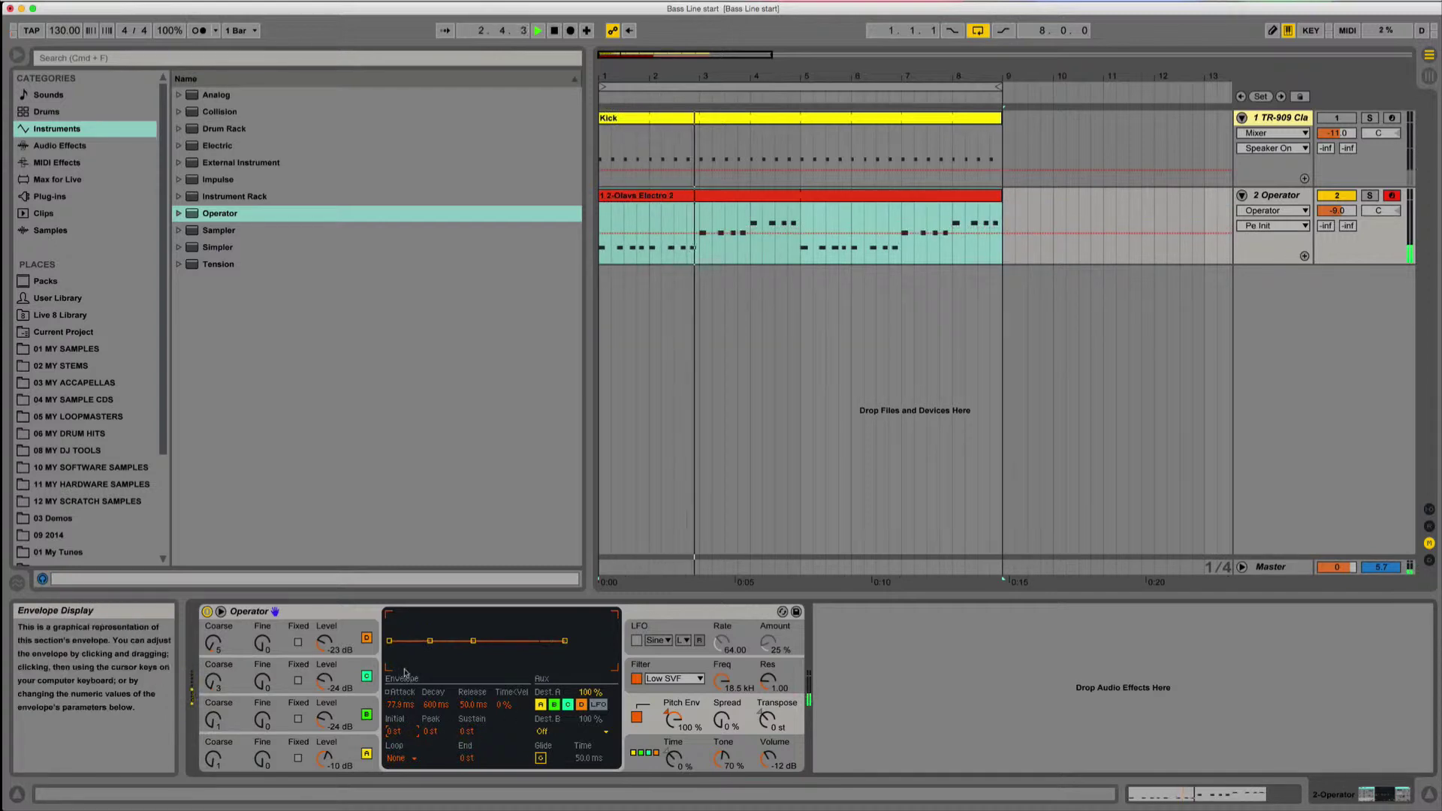
Shape the pitch envelope with a 0.00 ms attack, a +48 st peak and a 7.22 ms decay
drag(429, 641, 389, 615)
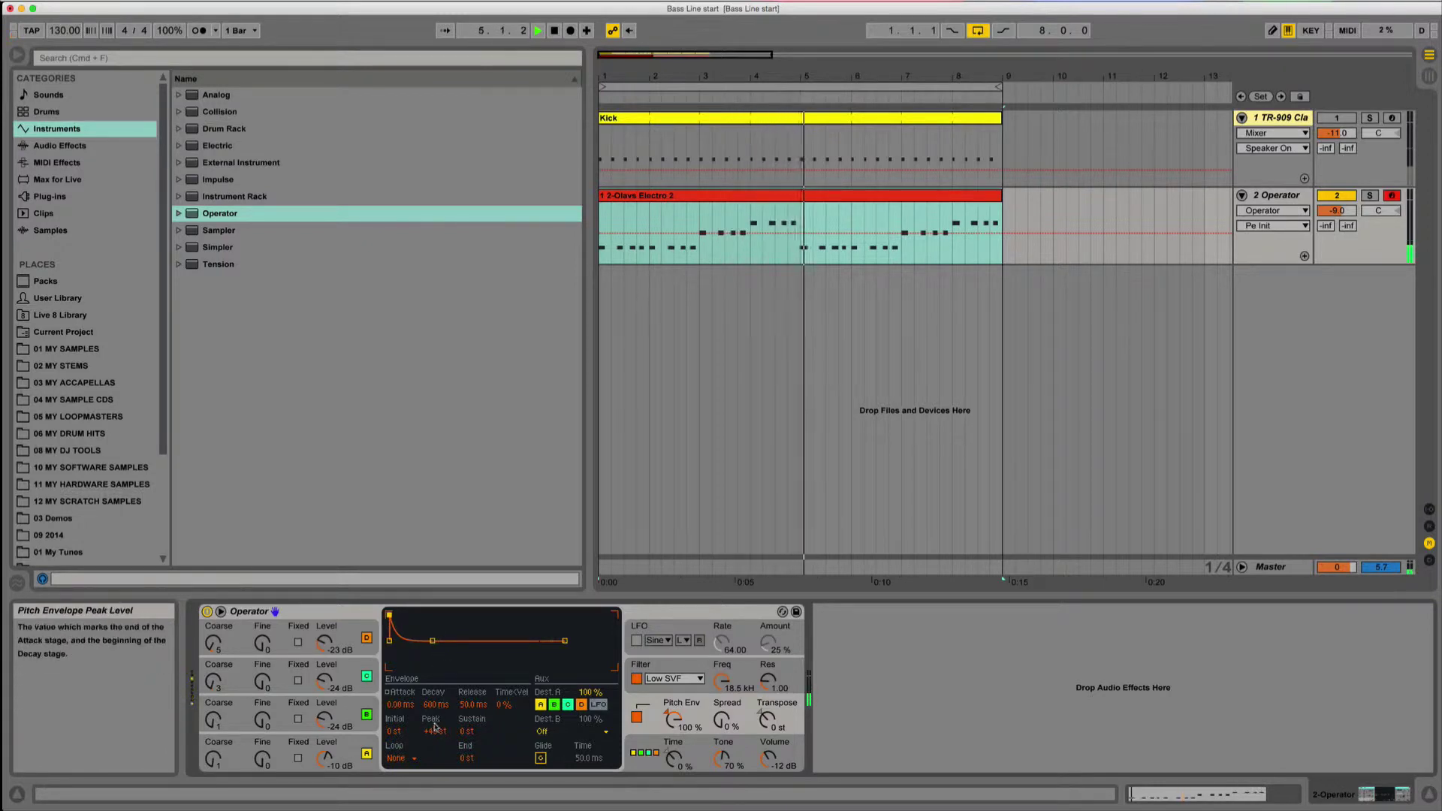
drag(433, 640, 403, 641)
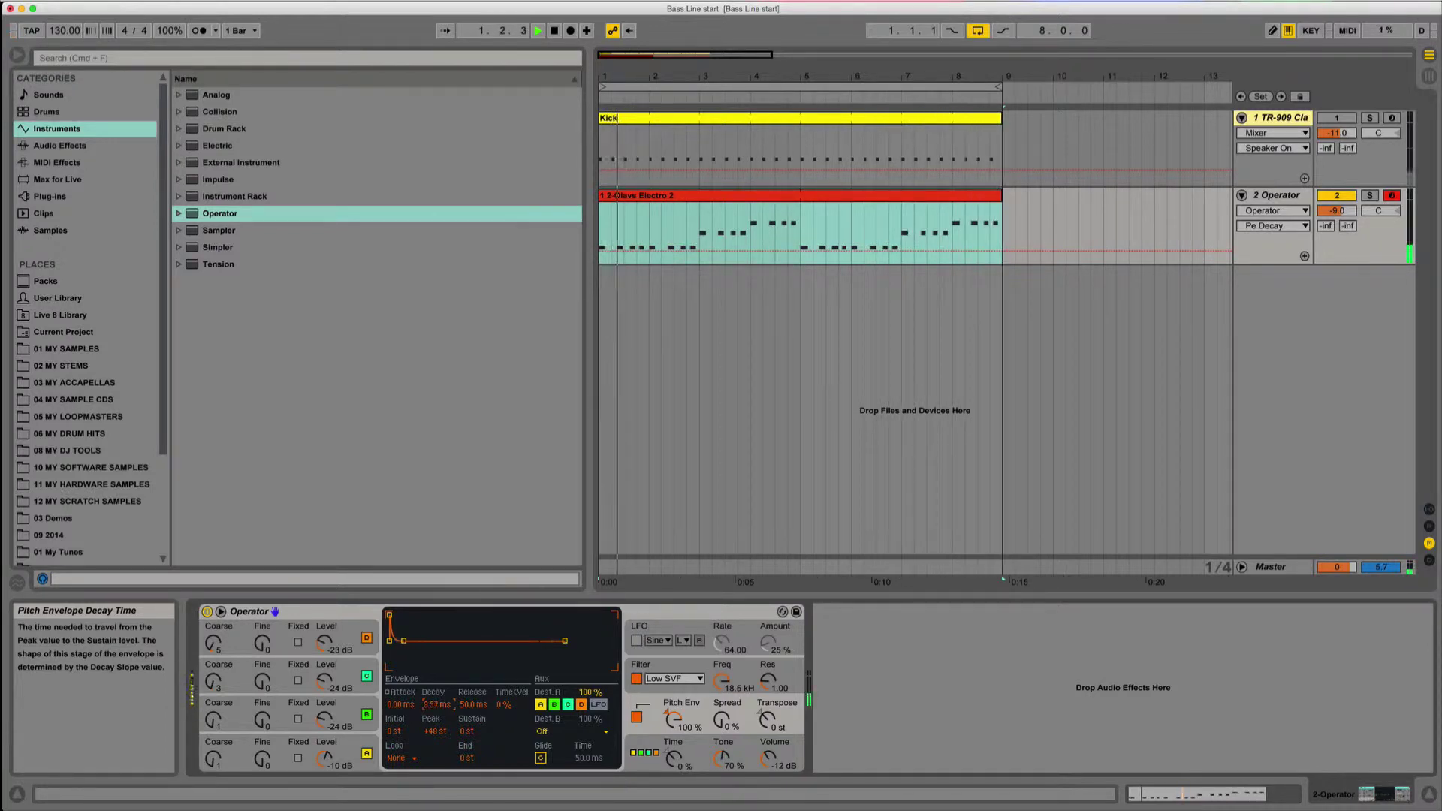
drag(437, 705, 437, 707)
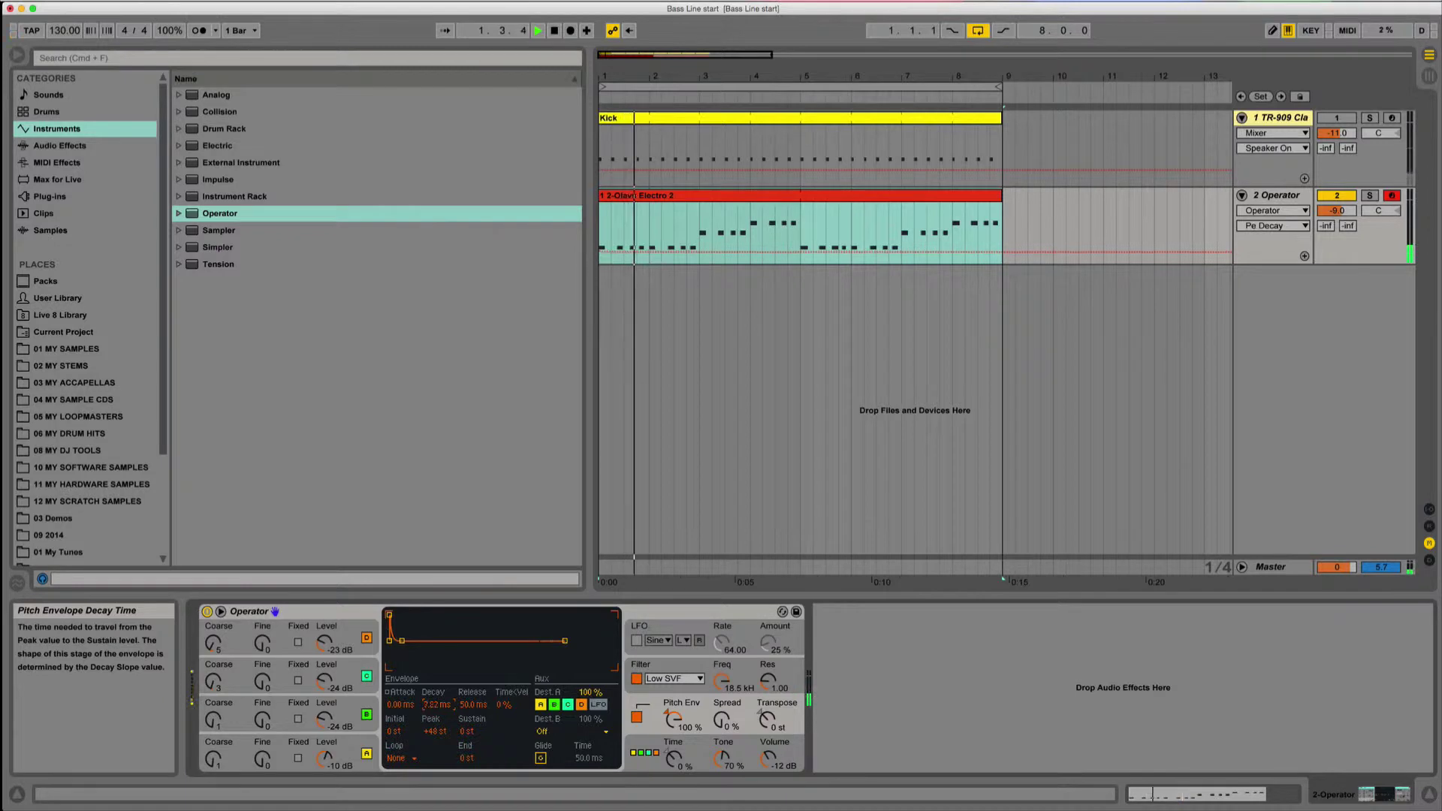
Compare the sound with the filter off and on, and shorten the filter envelope decay to 6.00 ms
click(636, 678)
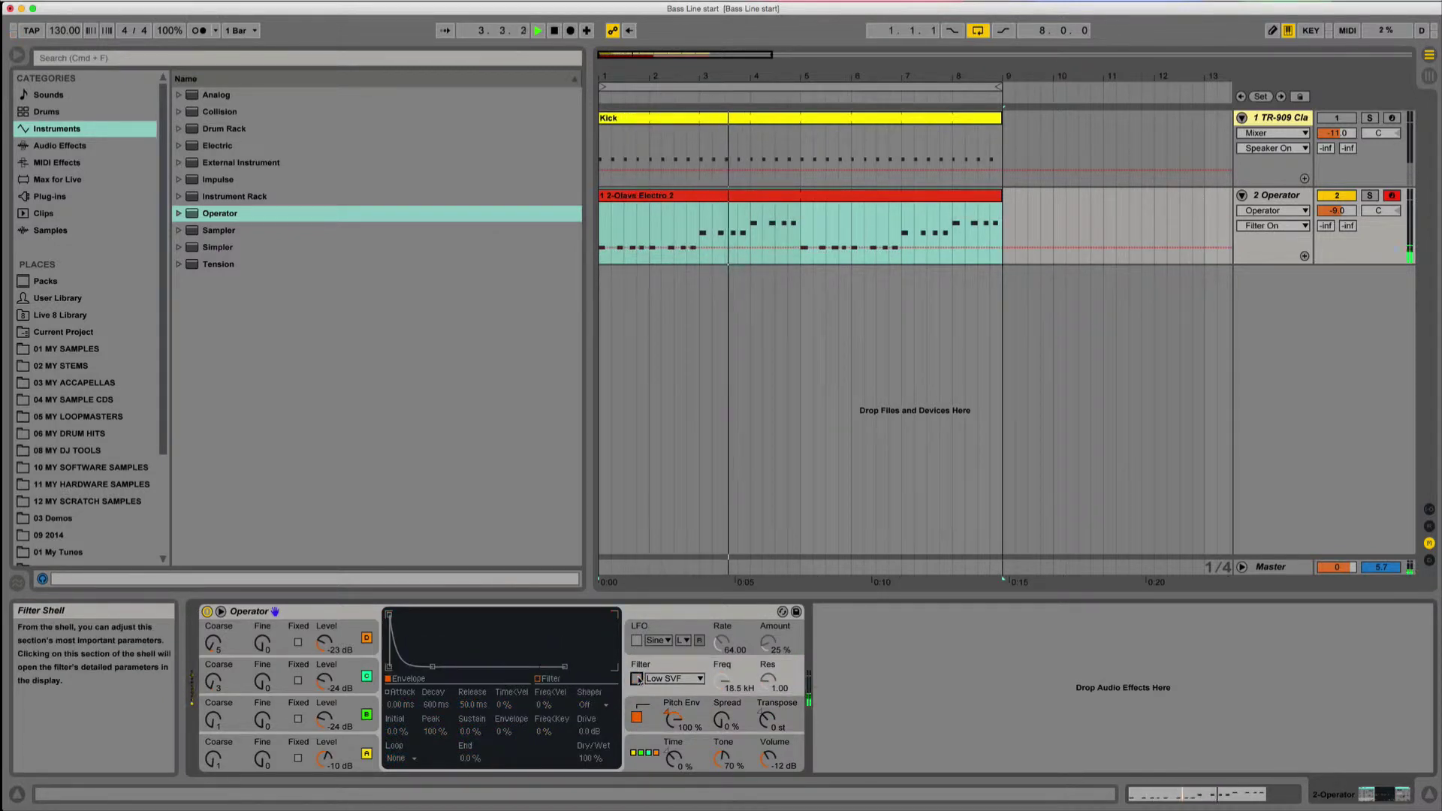
click(636, 678)
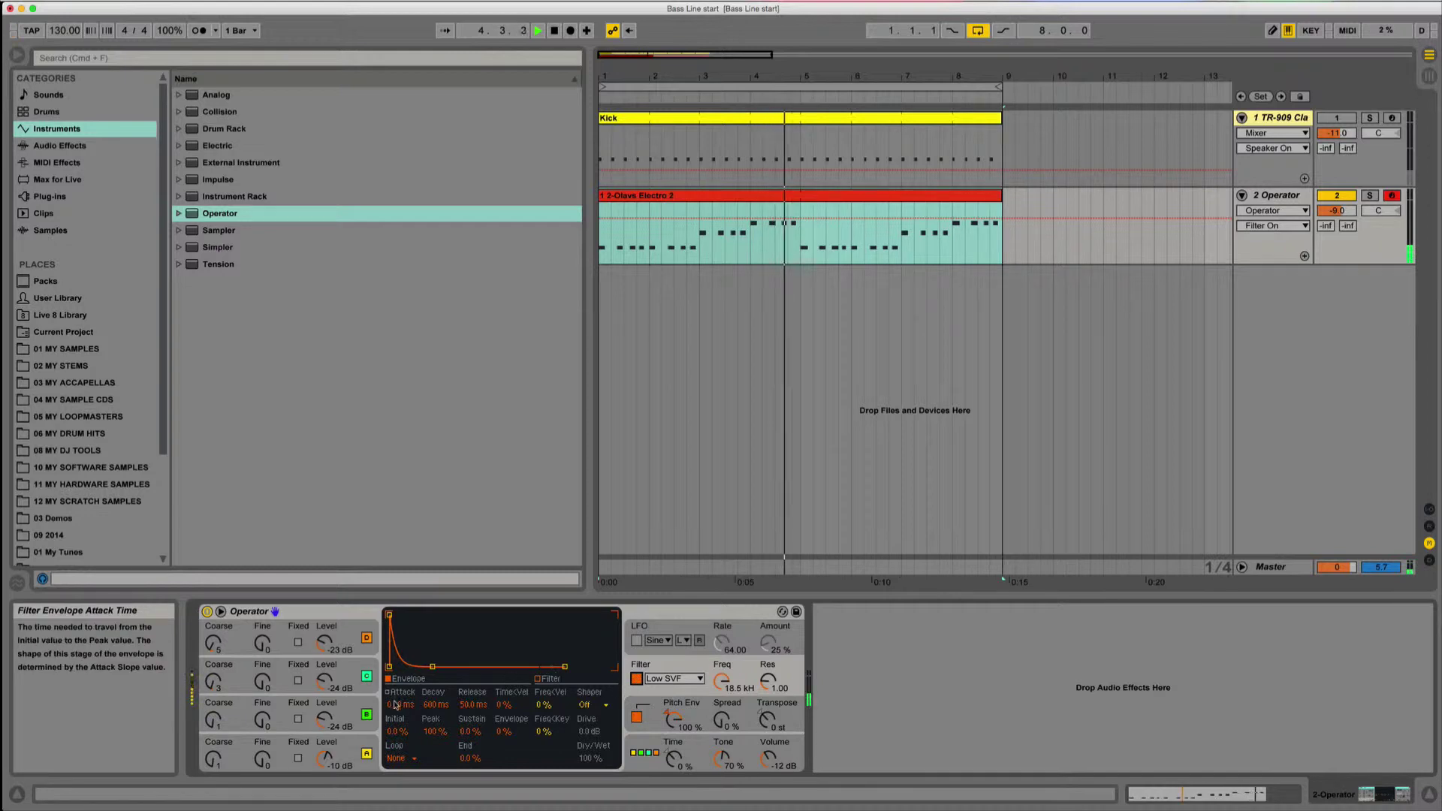
drag(436, 704, 435, 721)
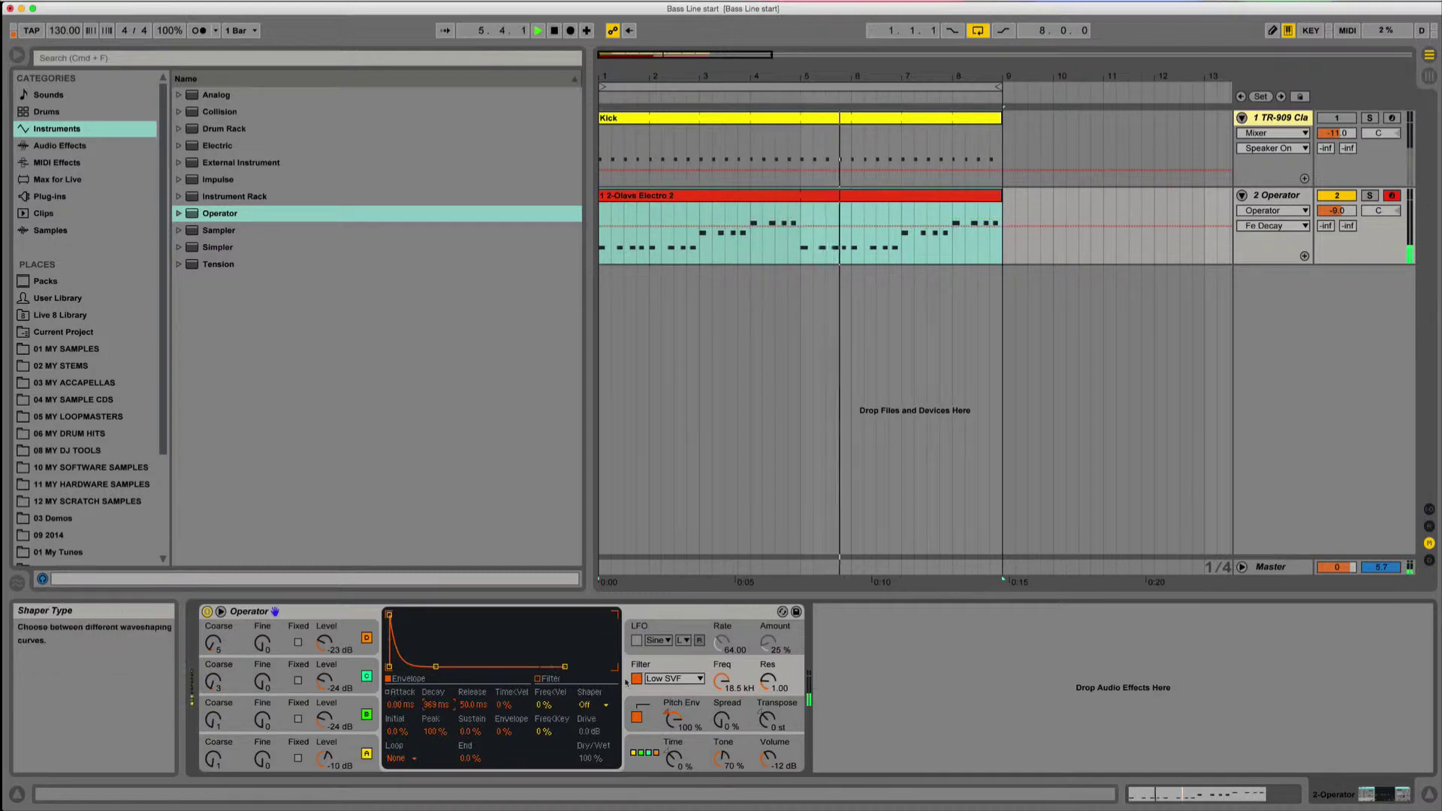
click(636, 678)
click(636, 678)
drag(434, 705, 434, 758)
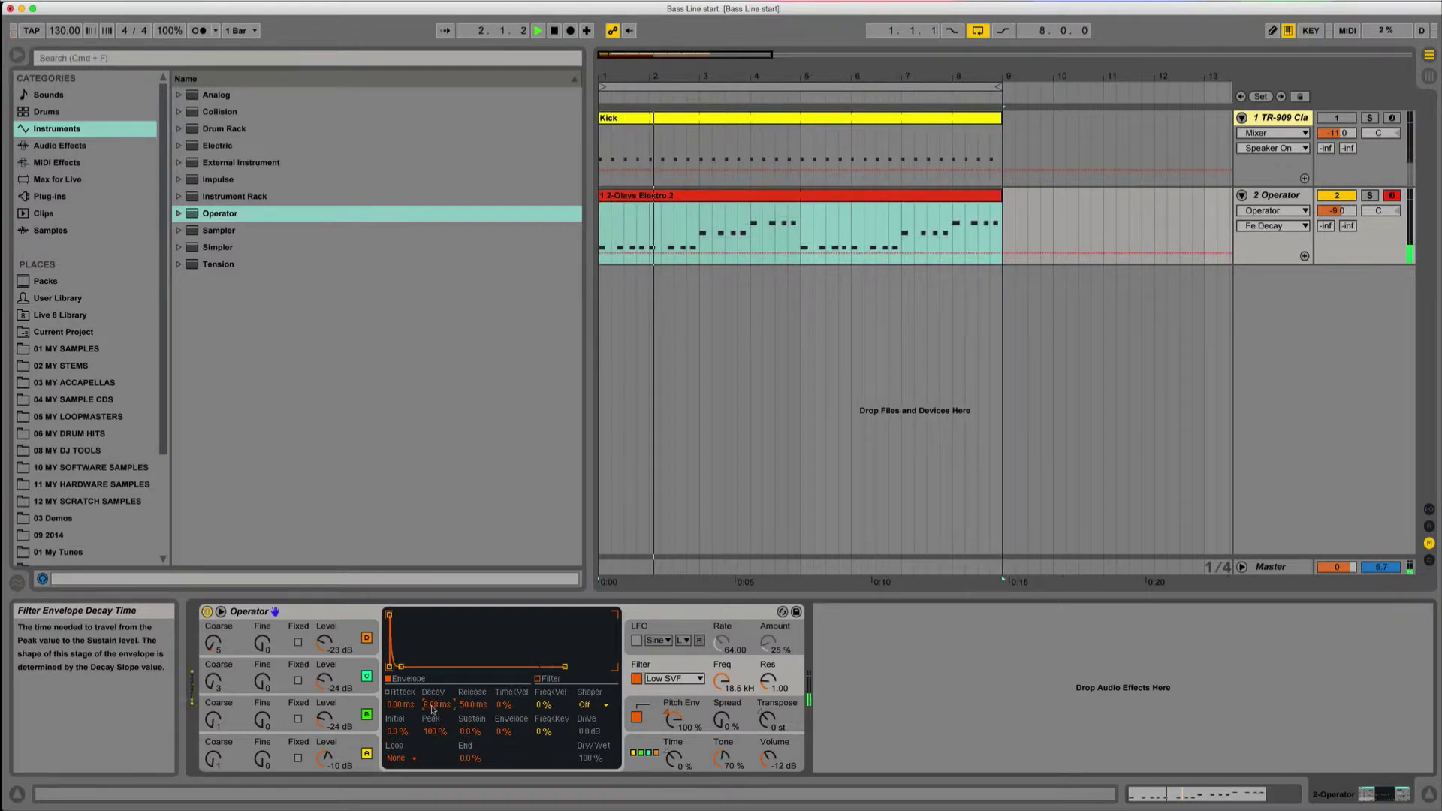
Set the pitch envelope decay to 11.1 ms
click(656, 714)
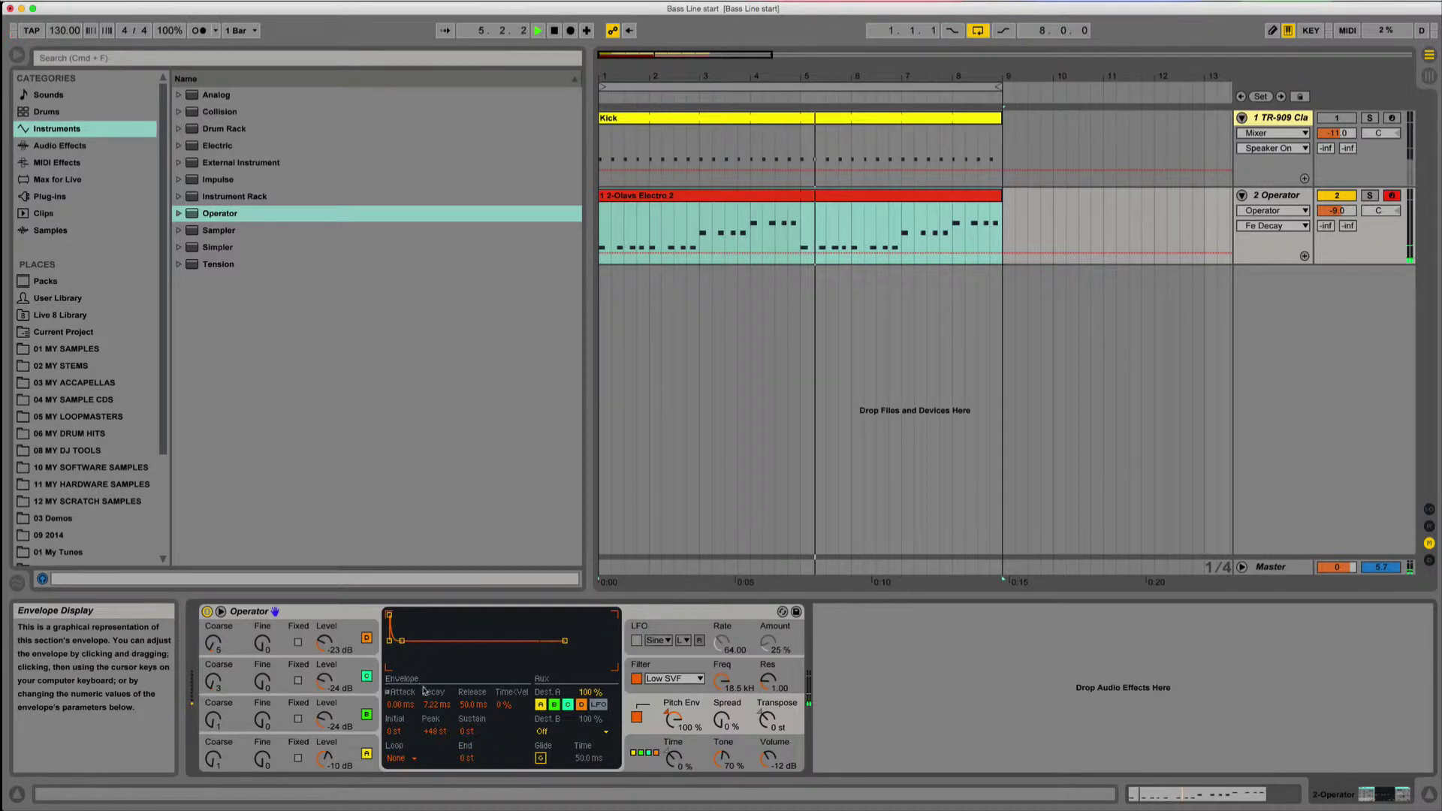
mouse_move(436, 704)
mouse_down()
mouse_move(436, 717)
mouse_move(435, 670)
mouse_move(435, 698)
mouse_up()
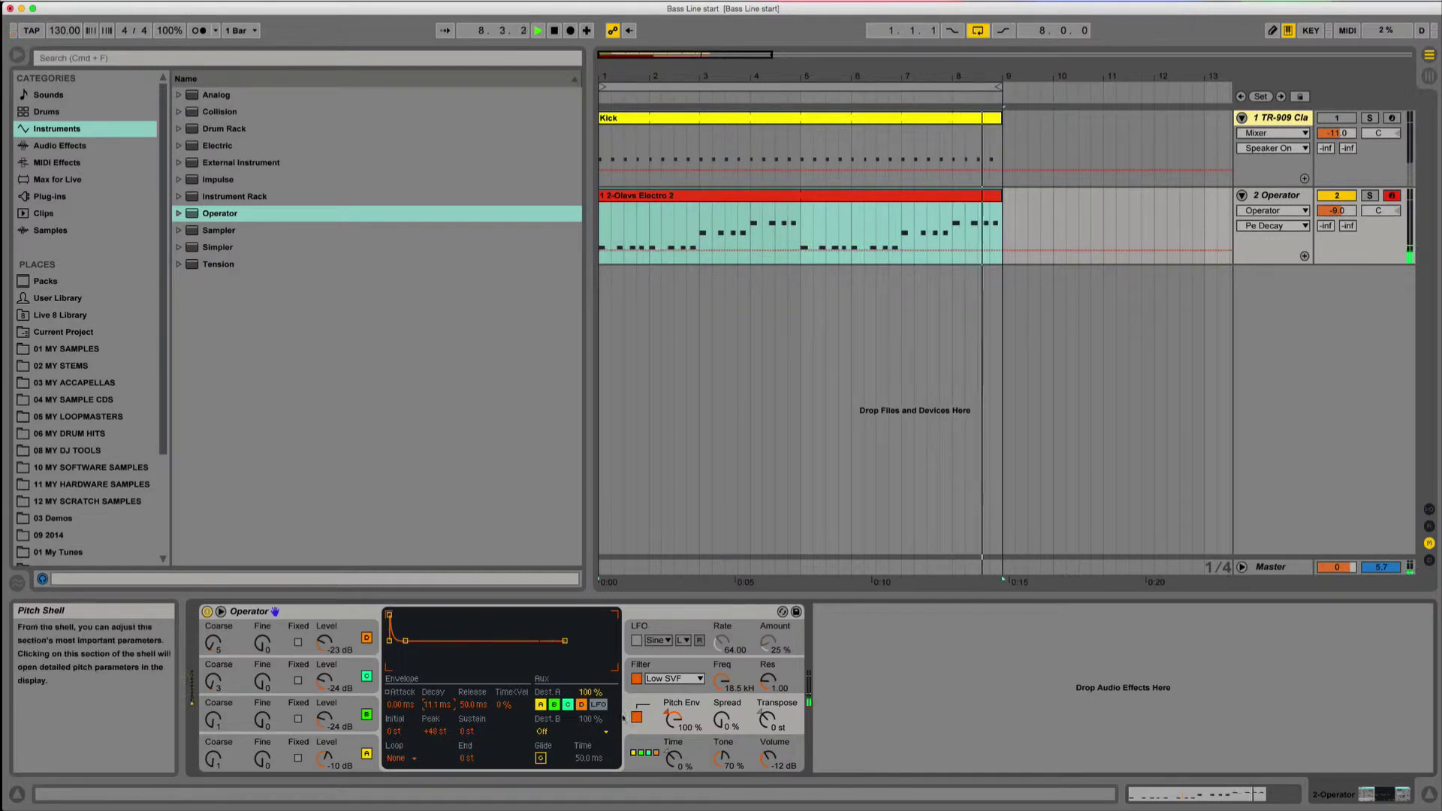
Set Operator's filter type to Low 12dB and sweep its cutoff frequency down and back up to 18.5 kHz
click(669, 665)
drag(720, 680, 722, 695)
click(672, 678)
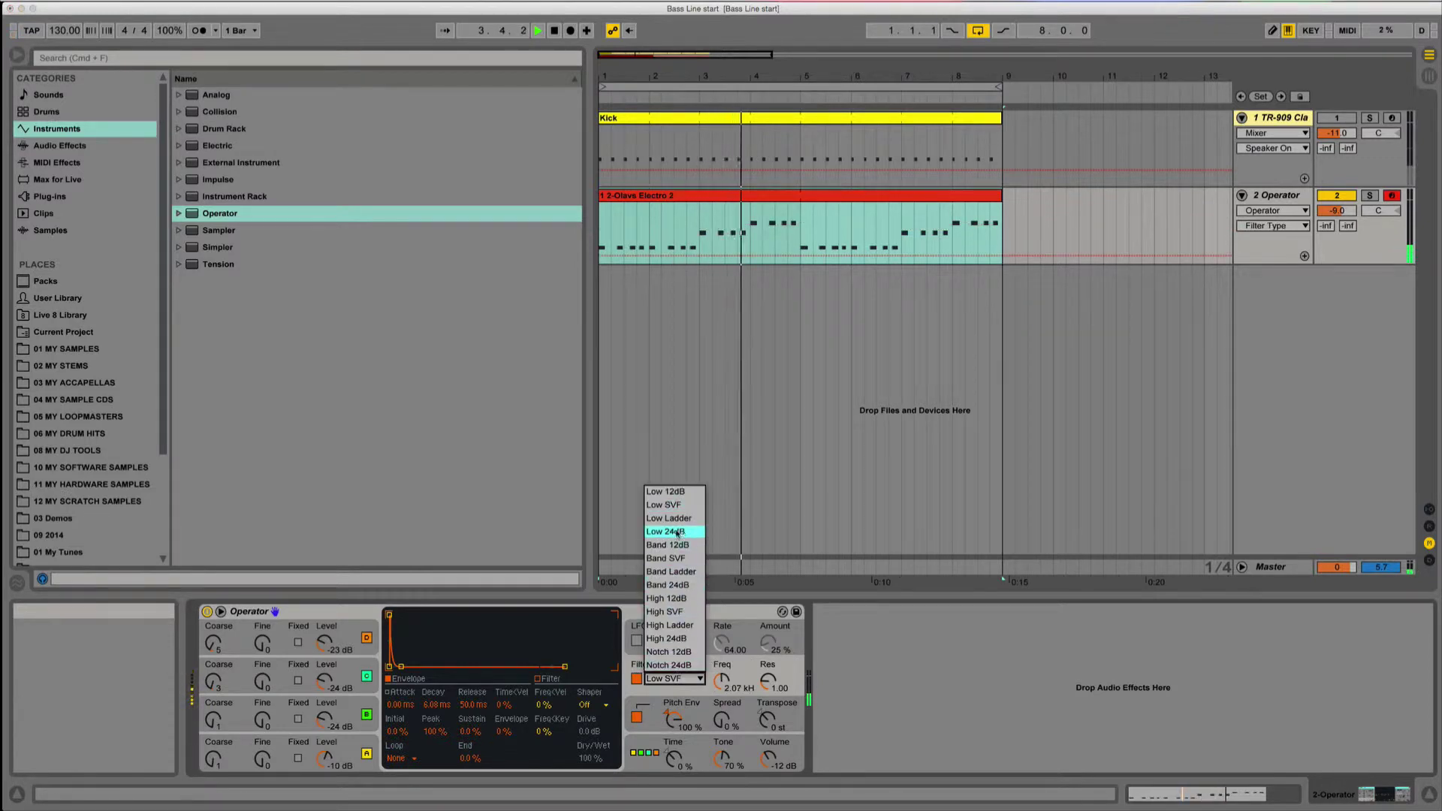
click(692, 492)
drag(722, 682, 721, 697)
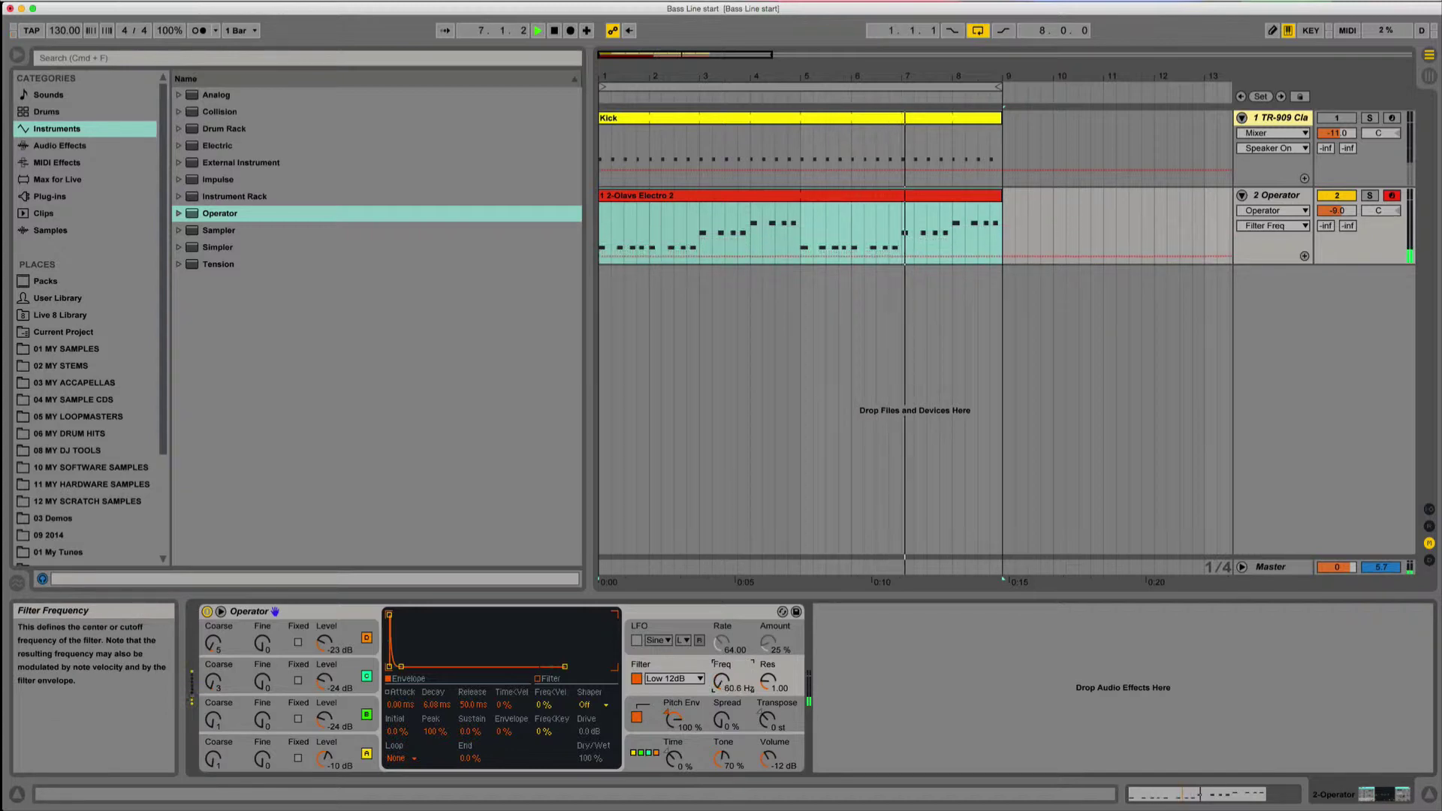
drag(724, 690, 724, 554)
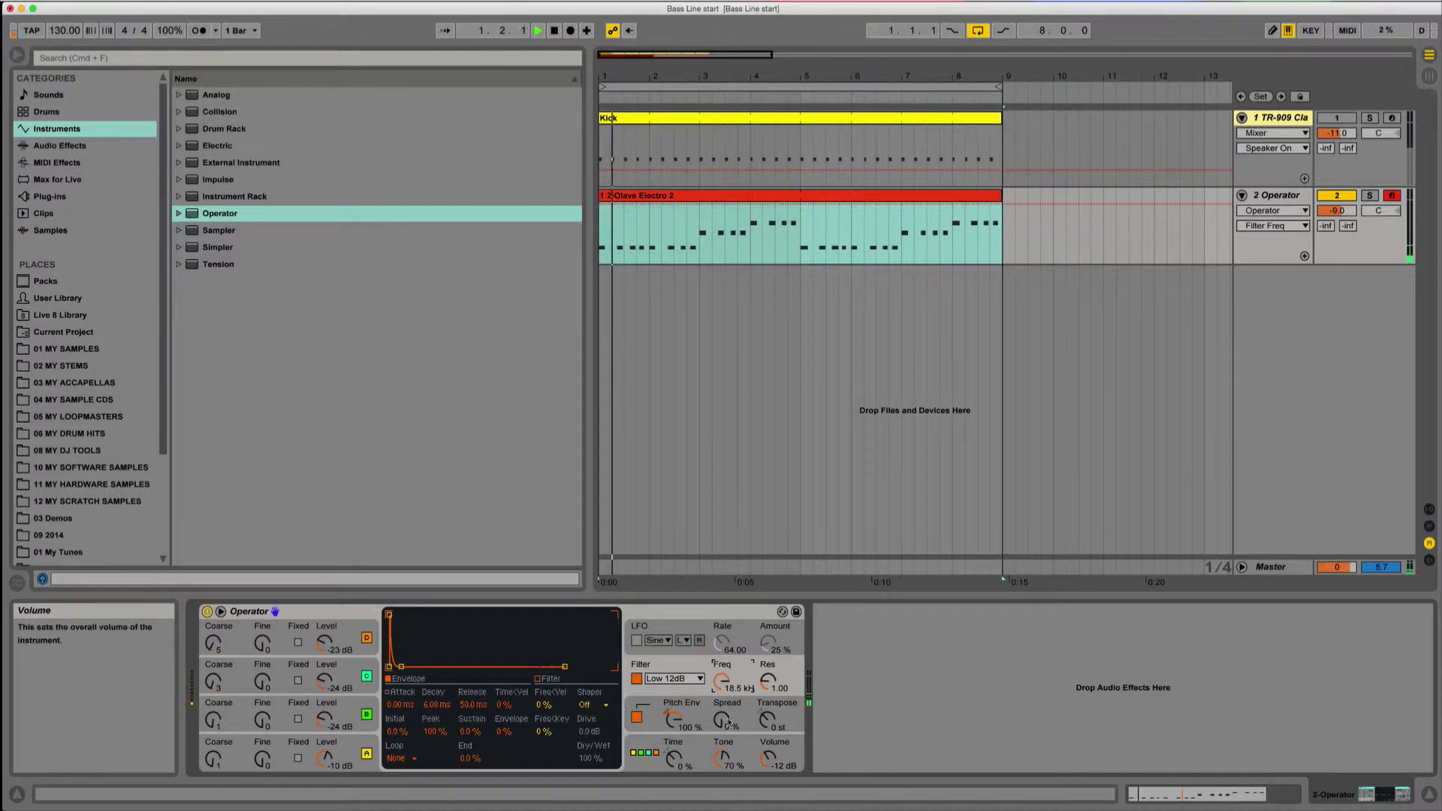
Enable Operator's LFO with a rate of 87.31 and an amount of 1.6%, and set the Spread to 21%
click(636, 640)
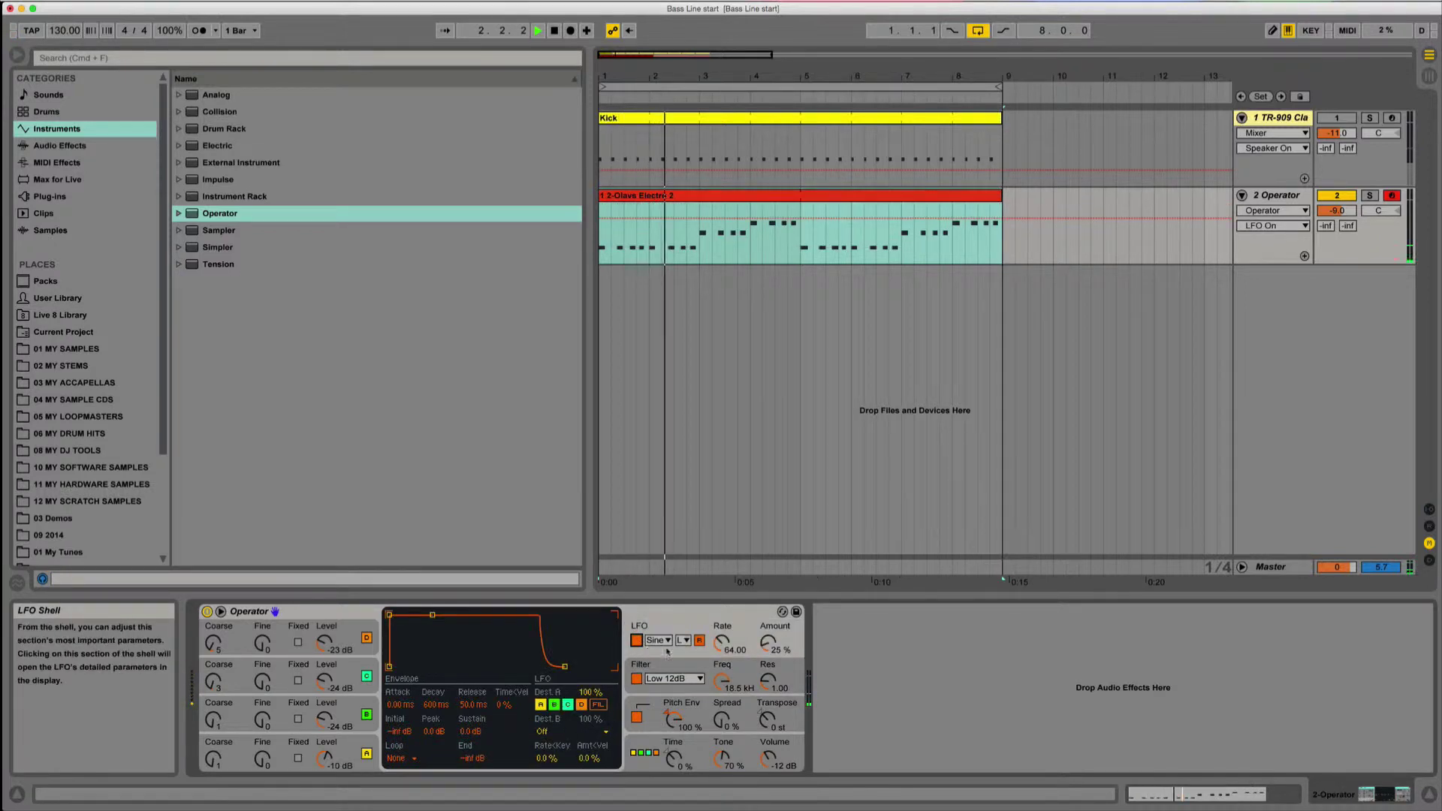
drag(721, 644, 771, 670)
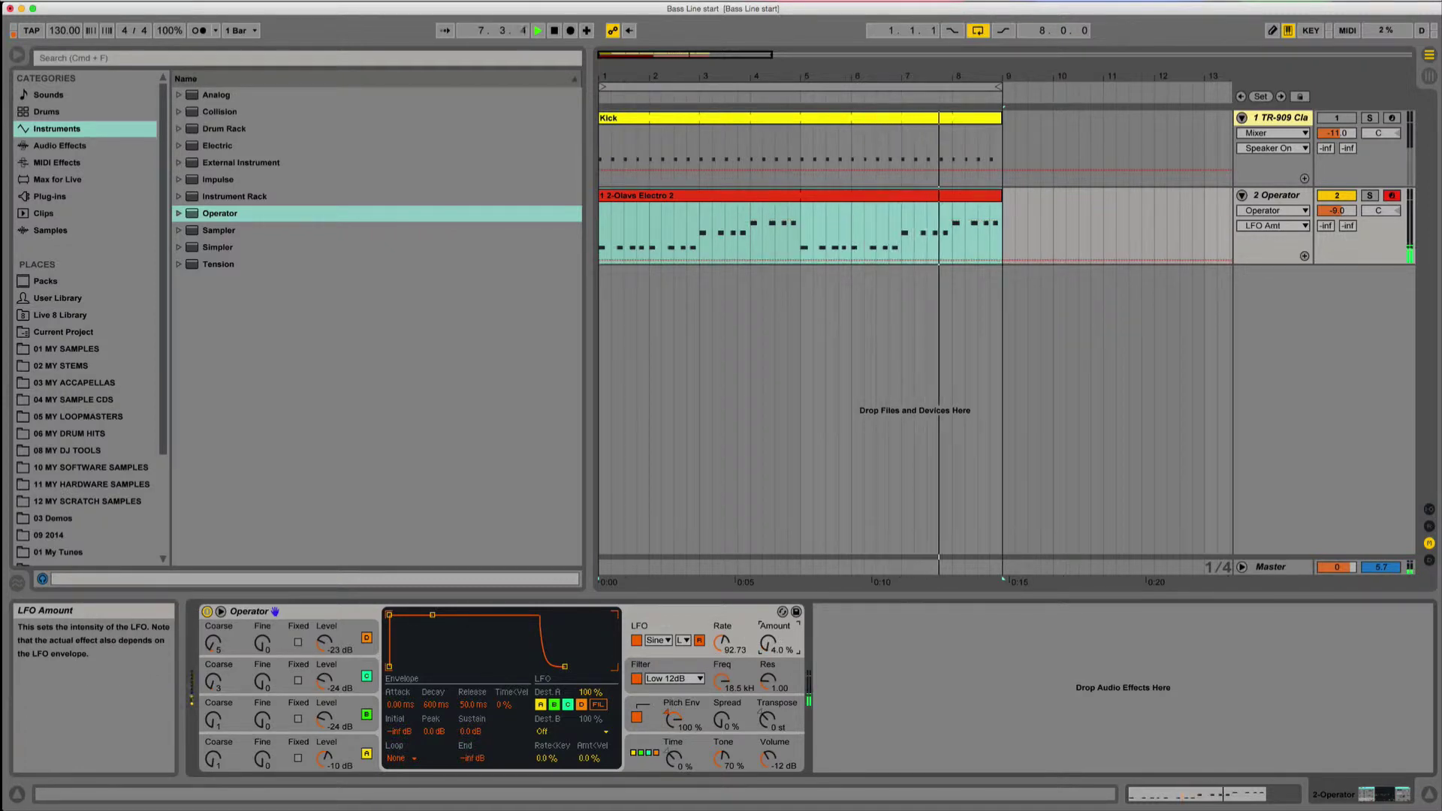
click(722, 642)
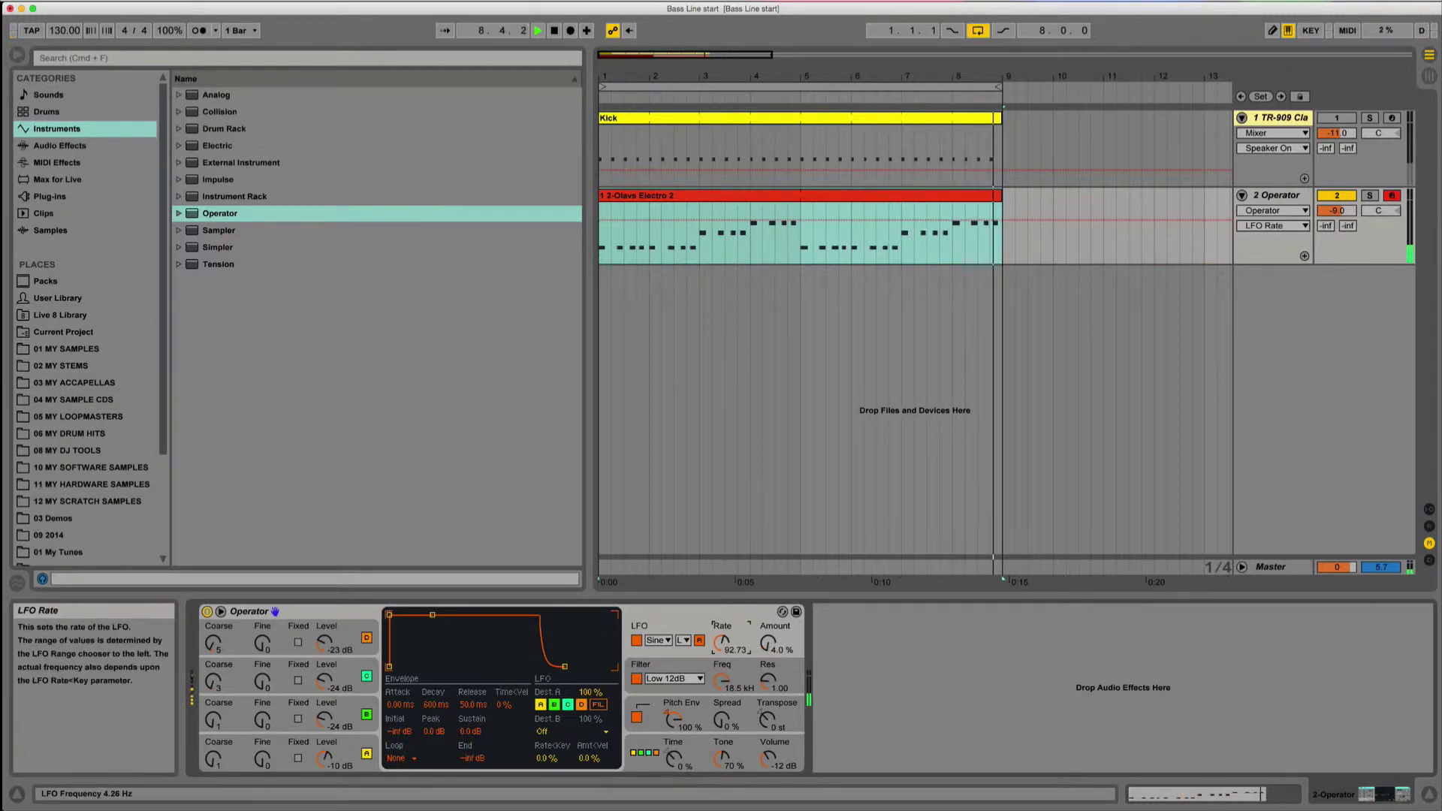
drag(722, 642, 767, 649)
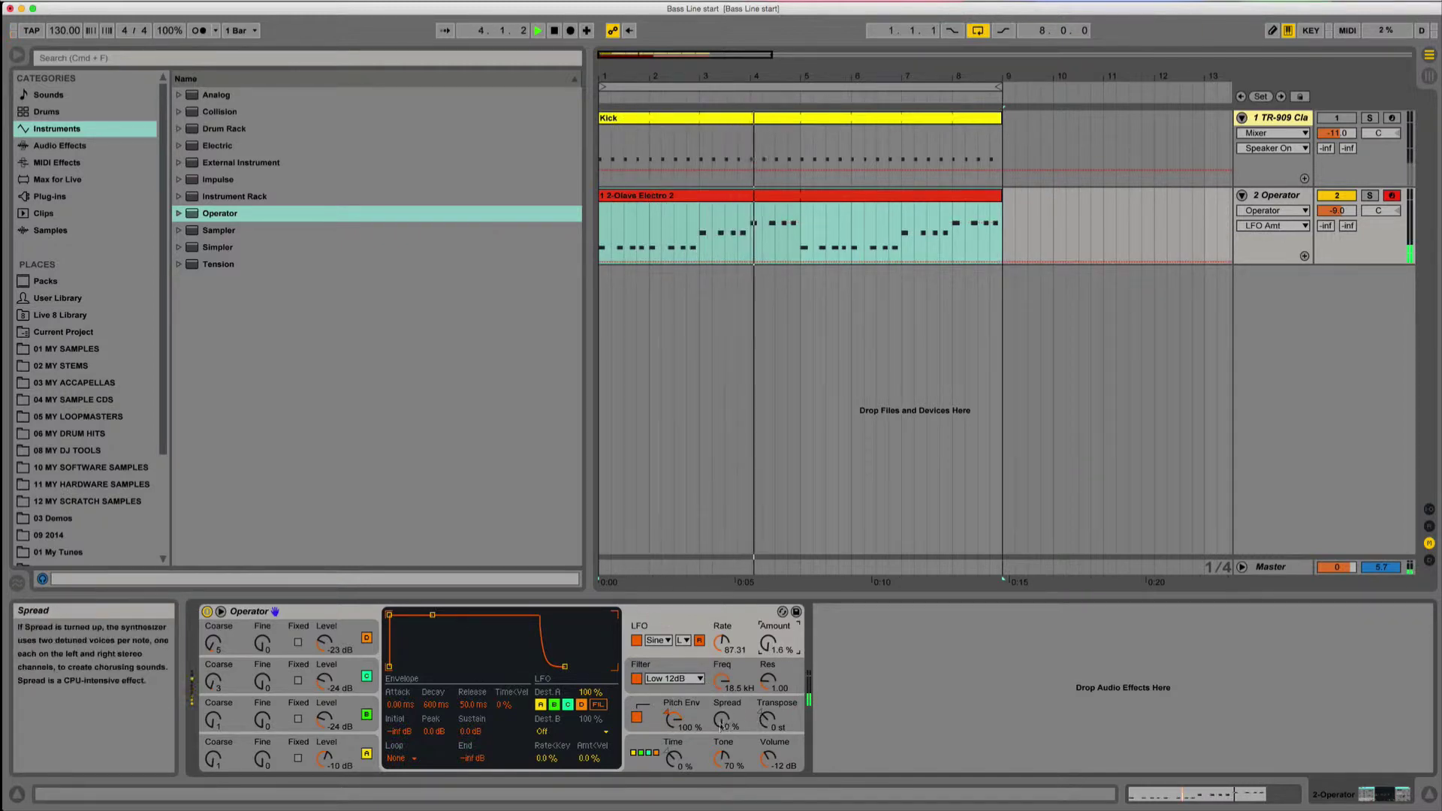
drag(721, 719, 722, 702)
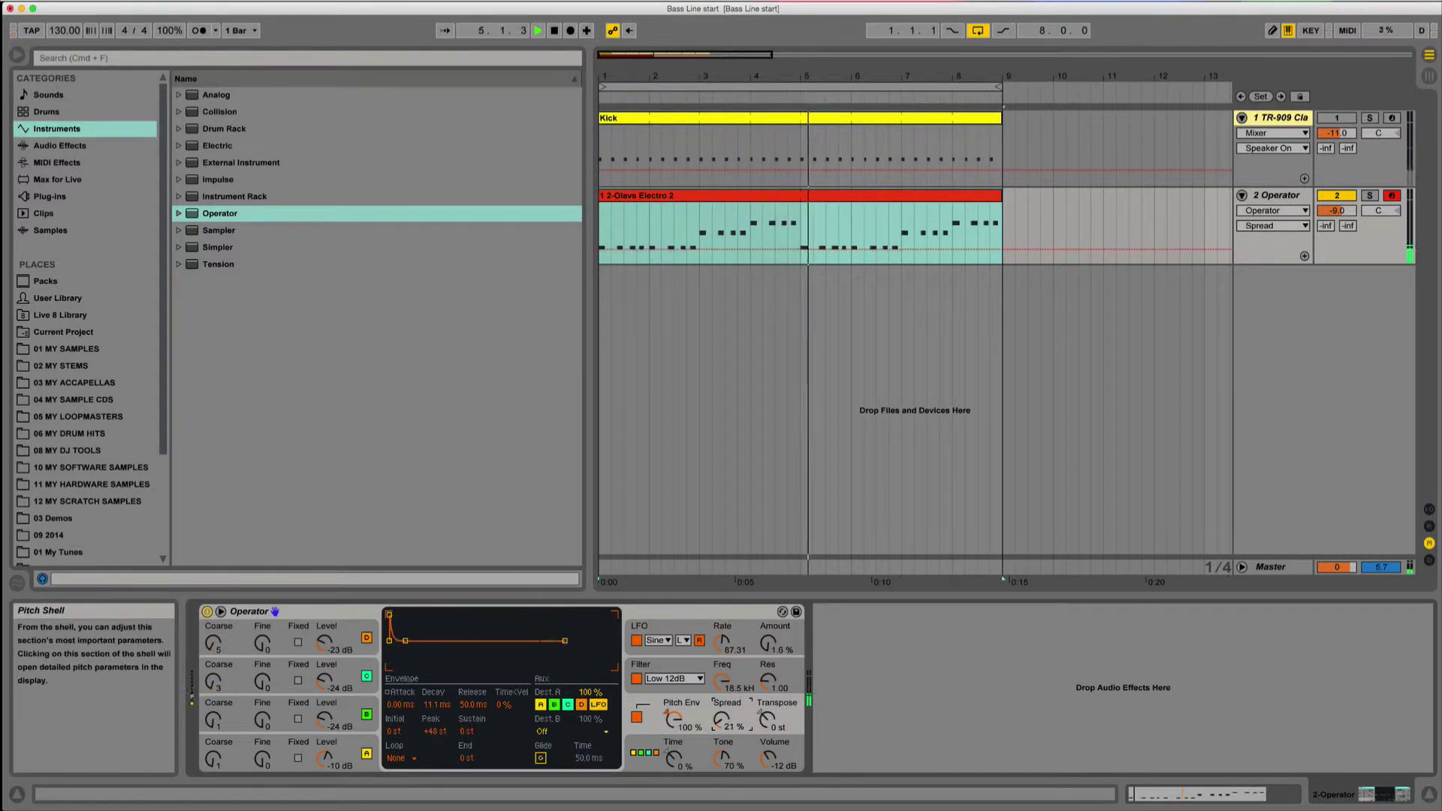
click(706, 751)
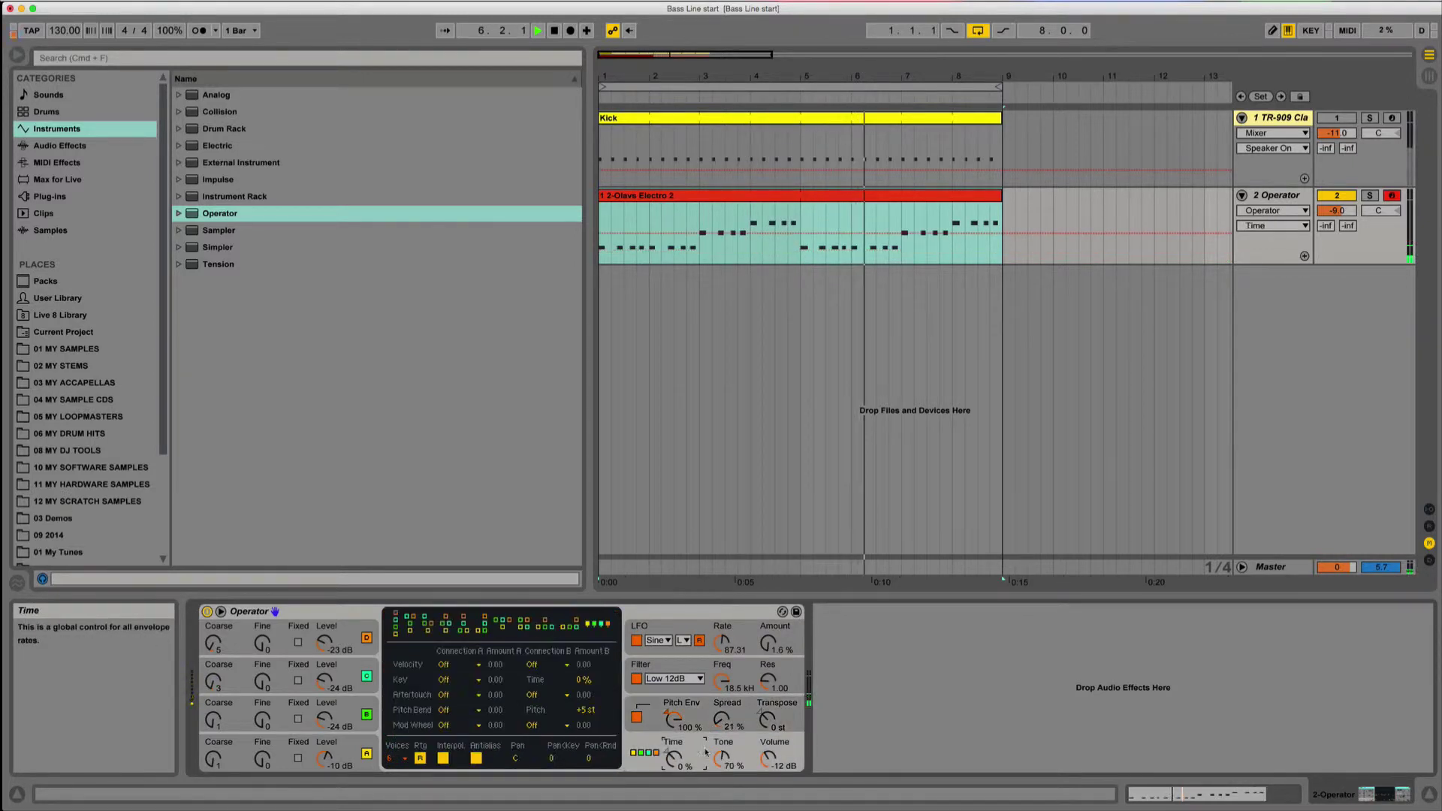
Turn on Glide with a time of 186 ms and set the pitch envelope's loop mode to Trigger
click(652, 710)
click(540, 758)
click(394, 759)
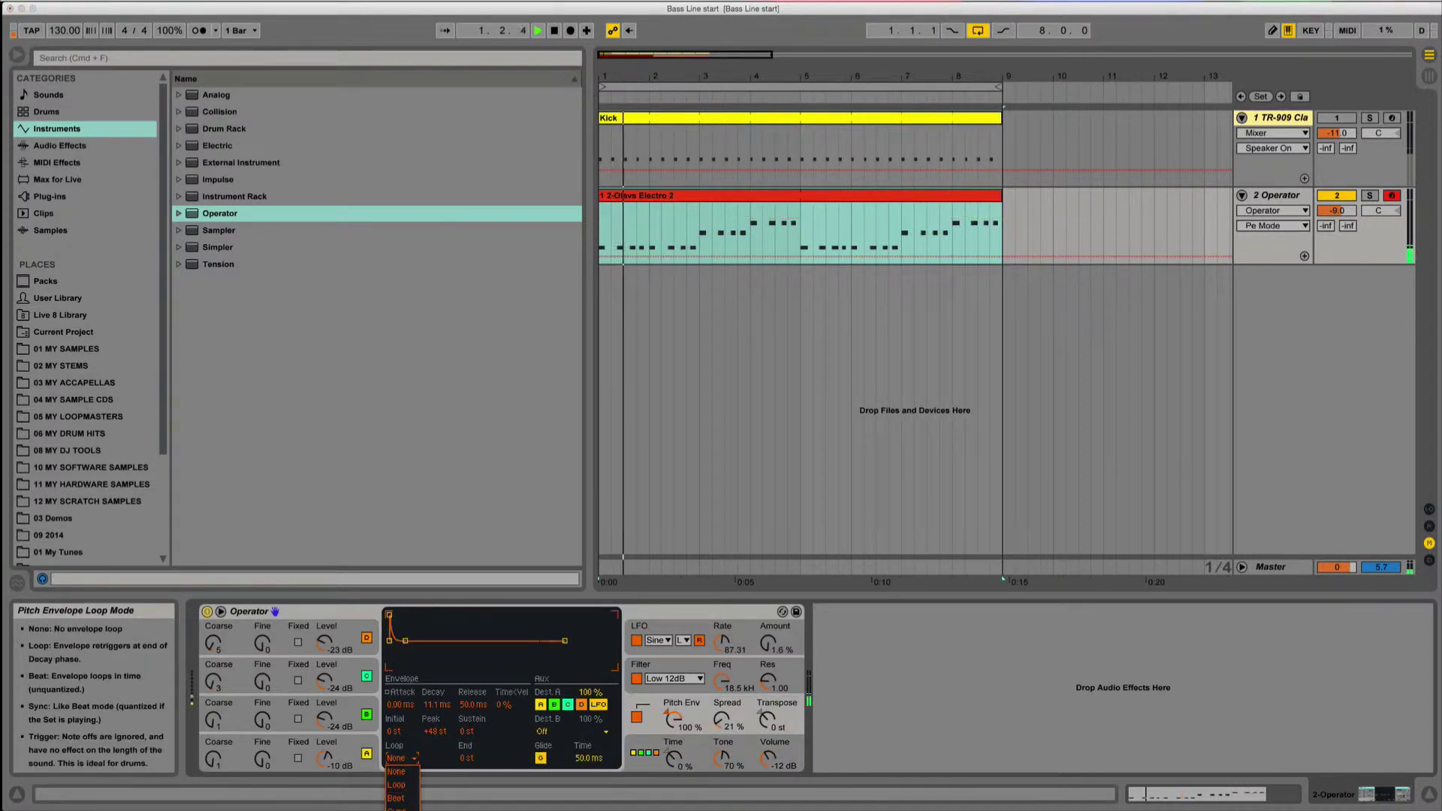
click(399, 804)
drag(589, 757, 589, 731)
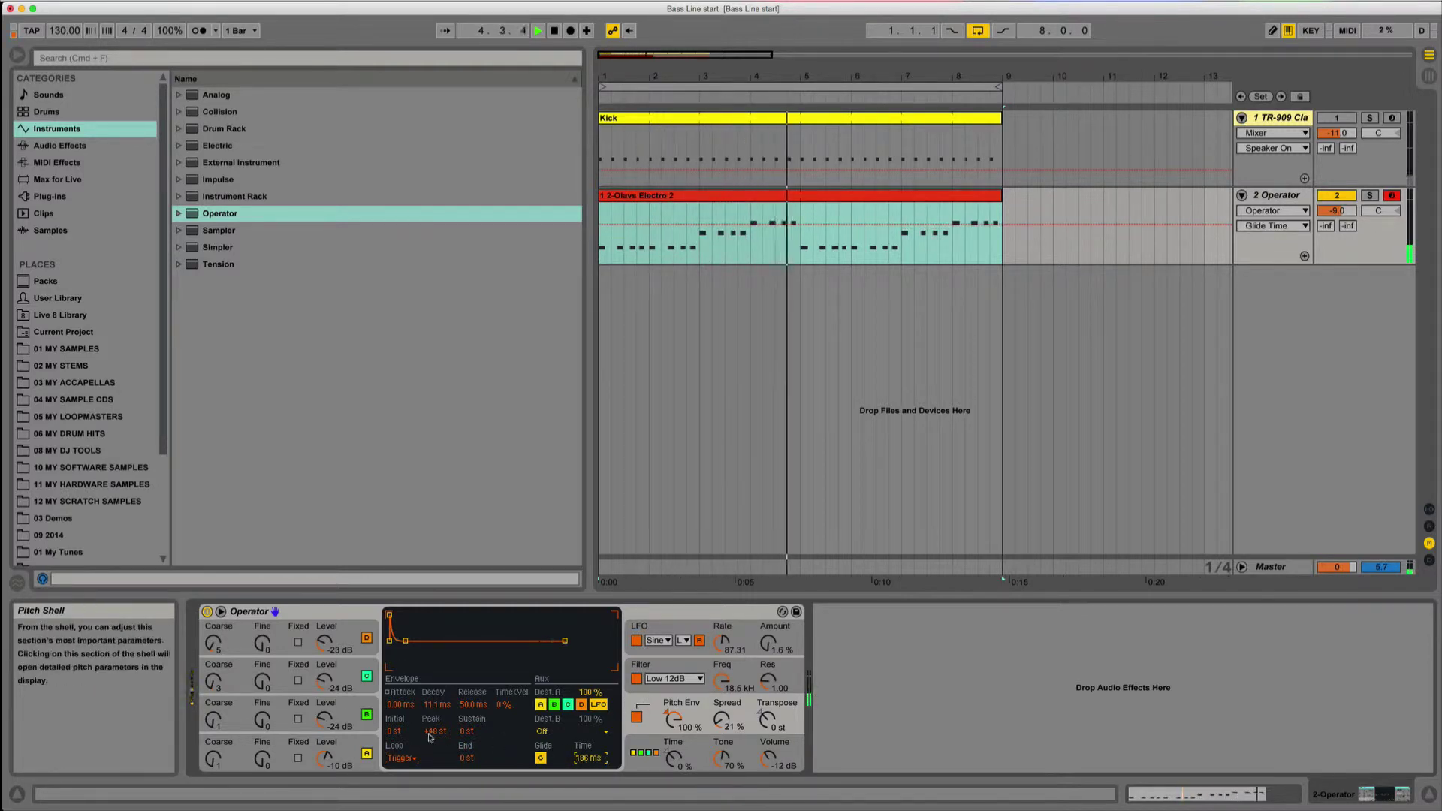
Try extending the F1 note at 2.4.2 of the bass clip over the following note, and restore its length
double_click(713, 196)
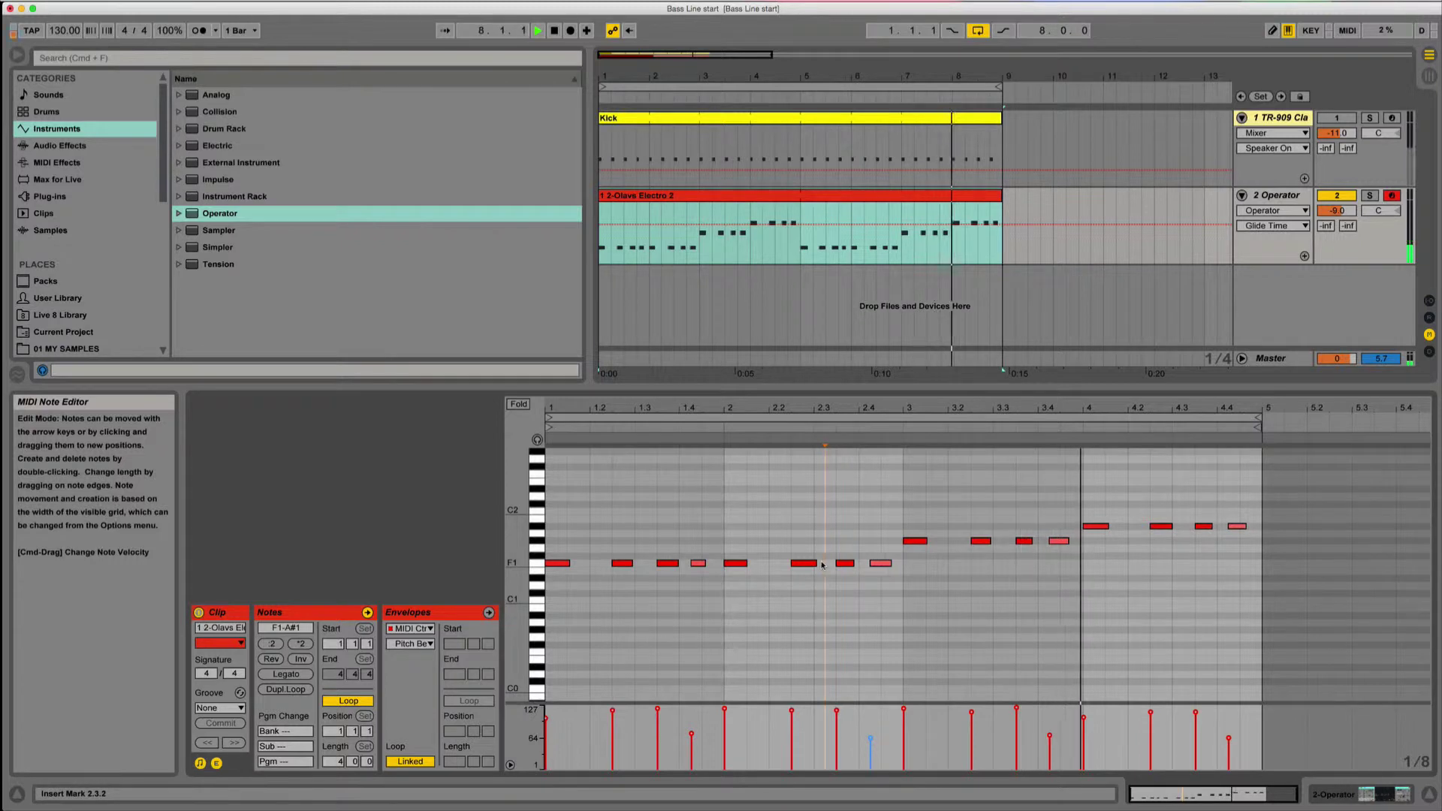
drag(890, 563, 911, 564)
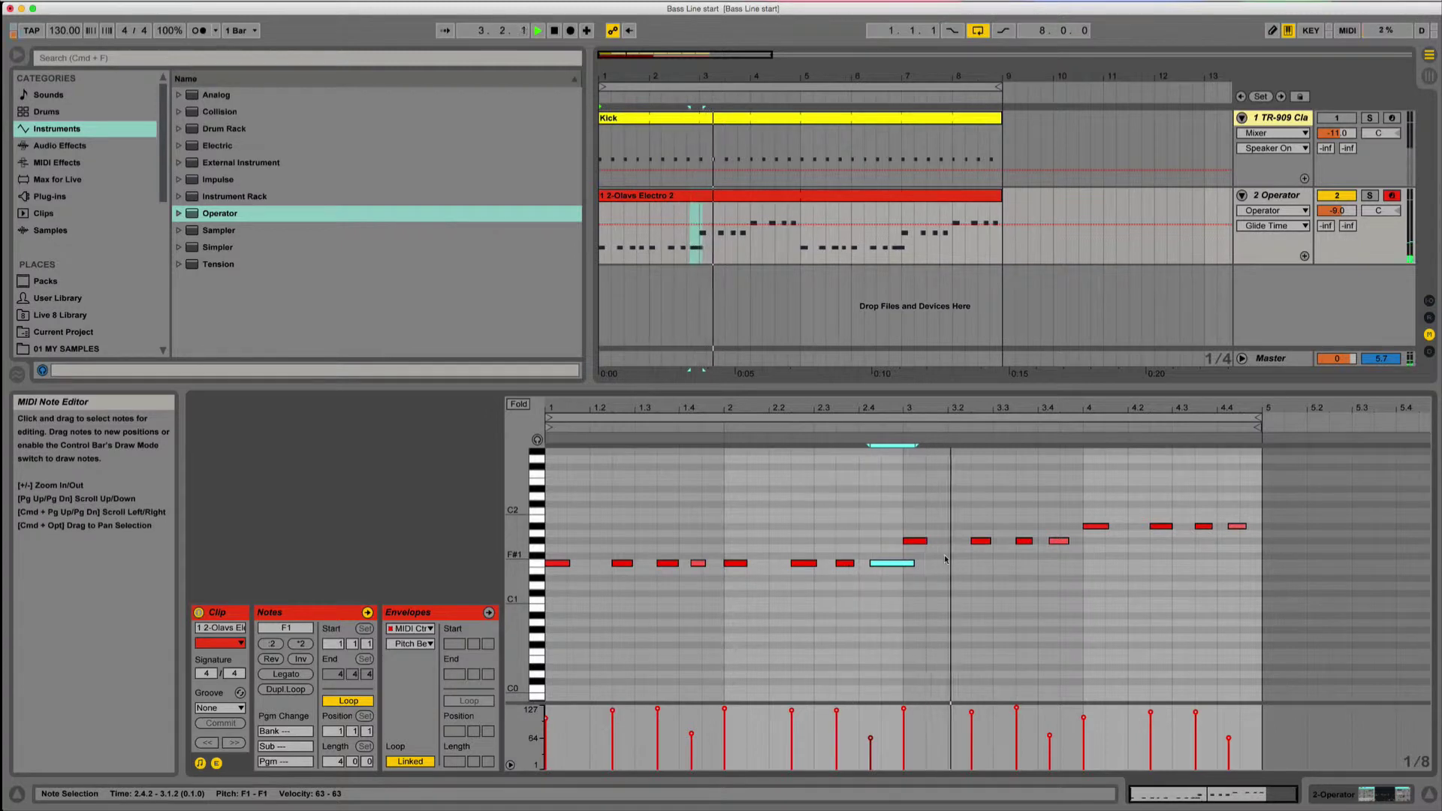
drag(913, 563, 891, 563)
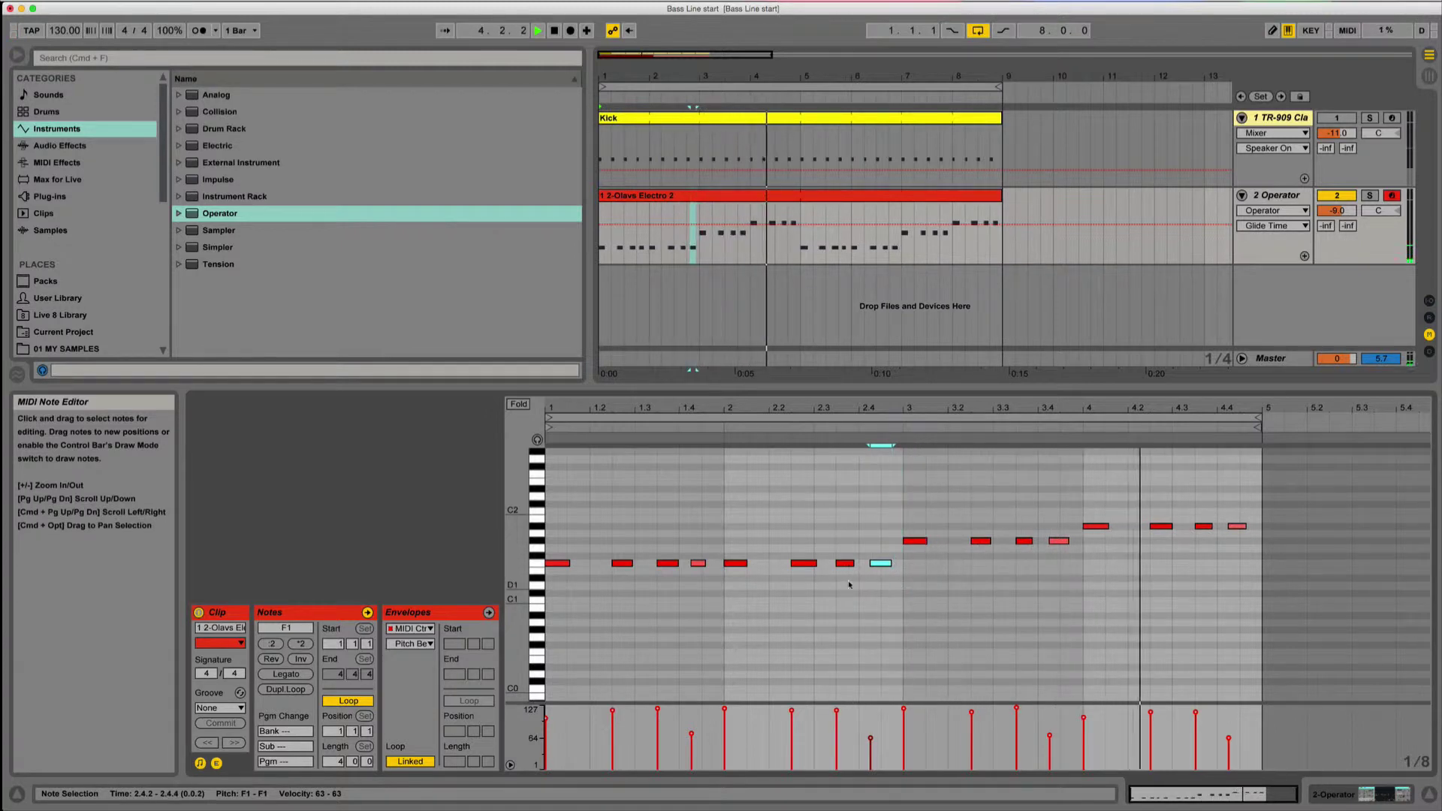
Return to the Operator device and set oscillator B's volume envelope release to 206 ms
double_click(1287, 202)
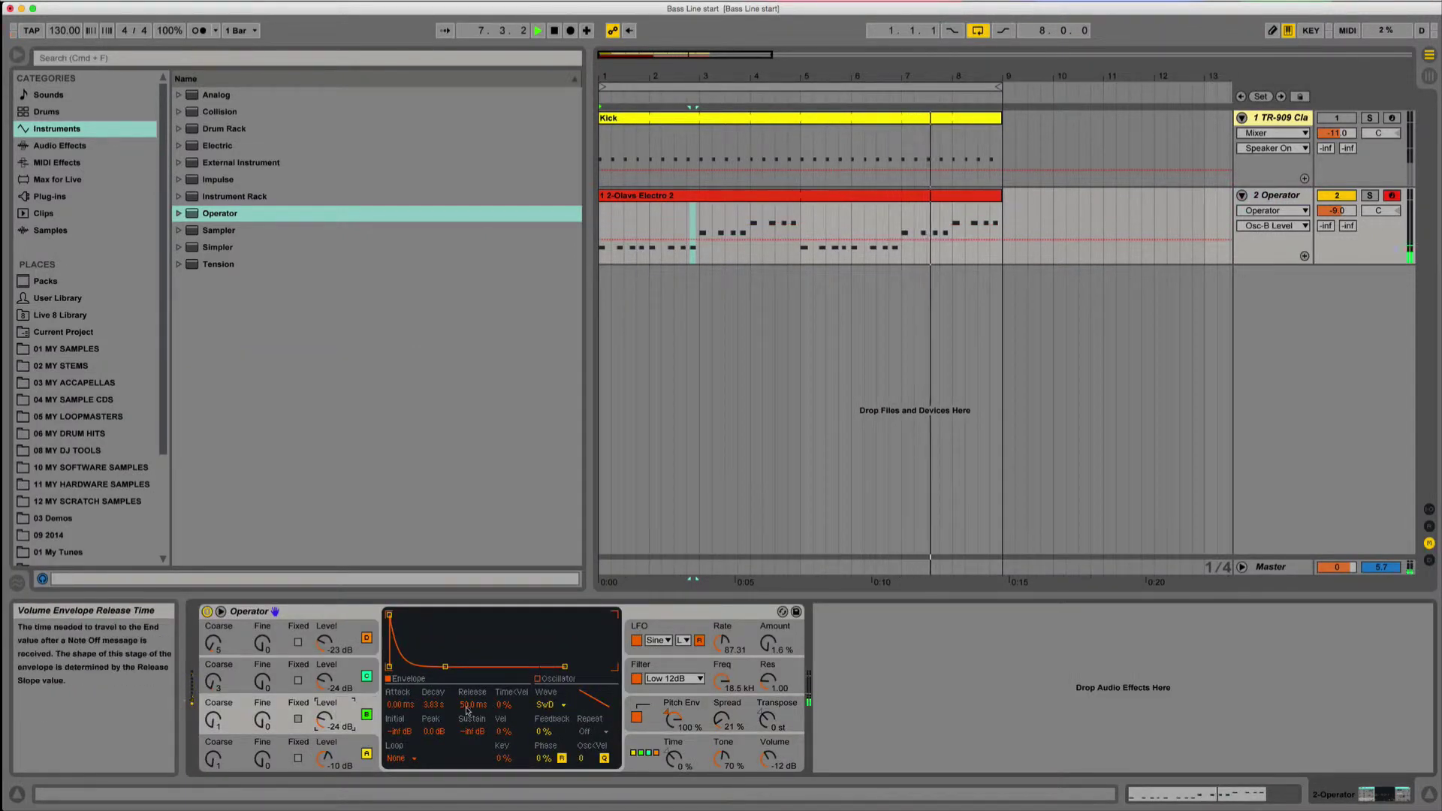
drag(466, 709, 465, 690)
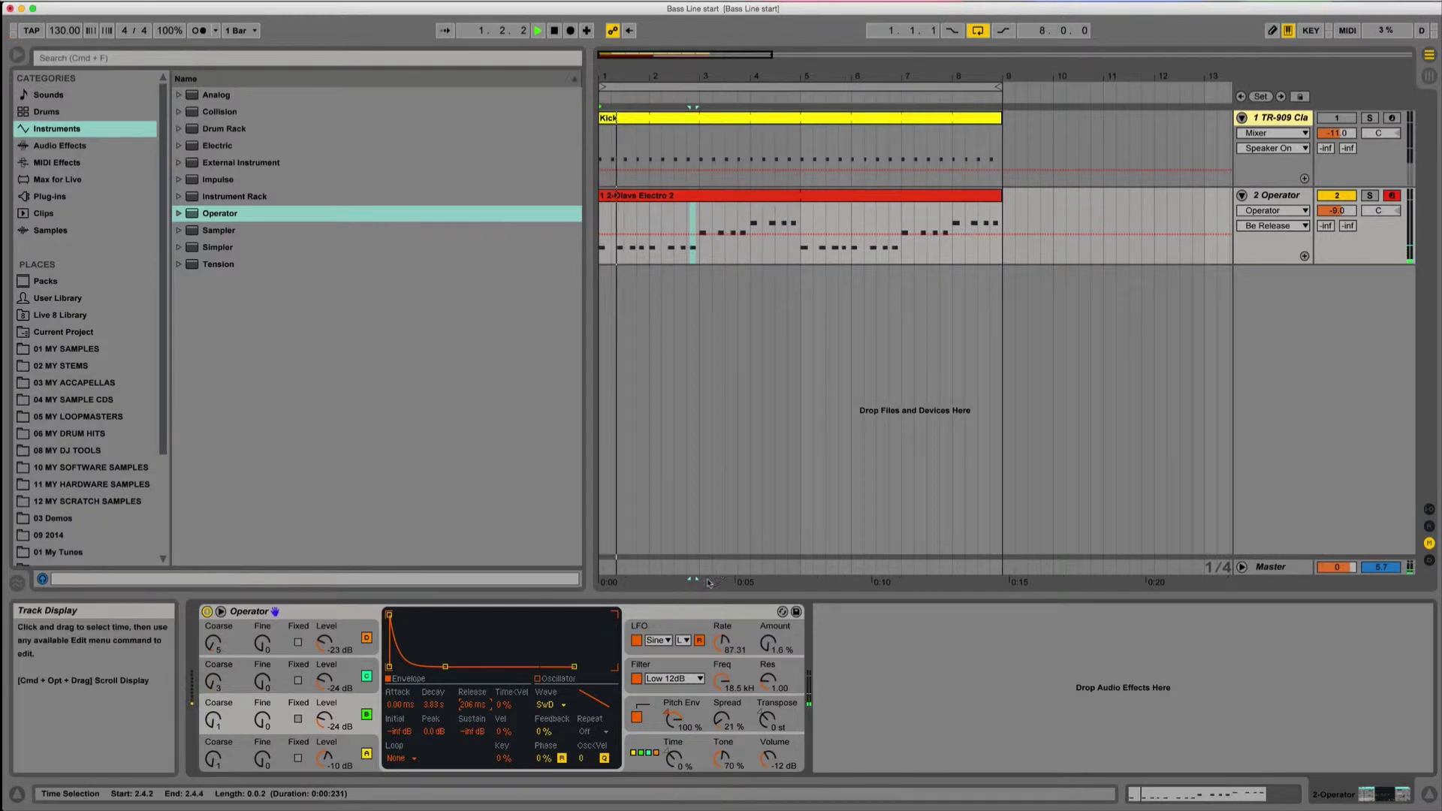
Add a Compressor and an EQ Eight after Operator on the bass track
click(644, 612)
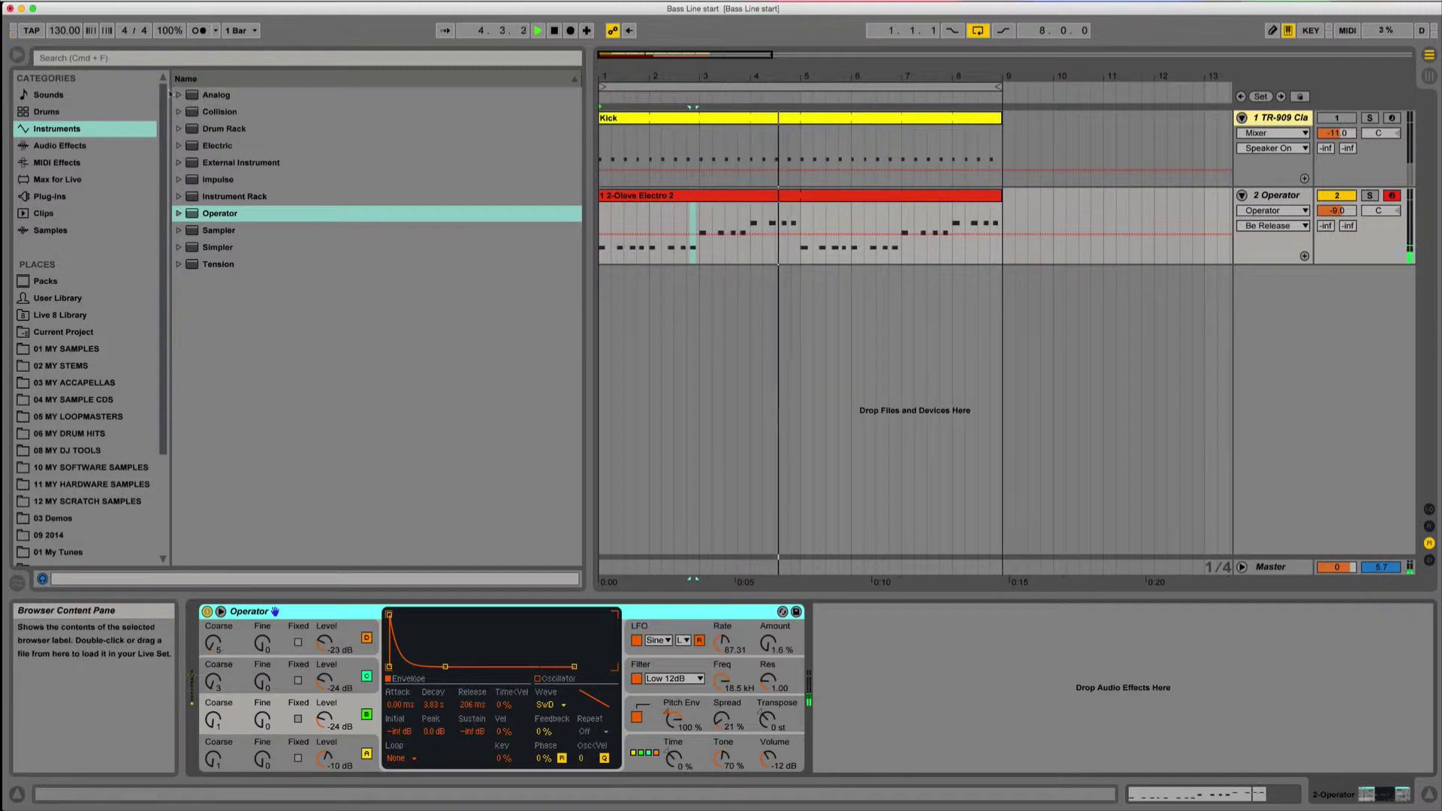
click(72, 147)
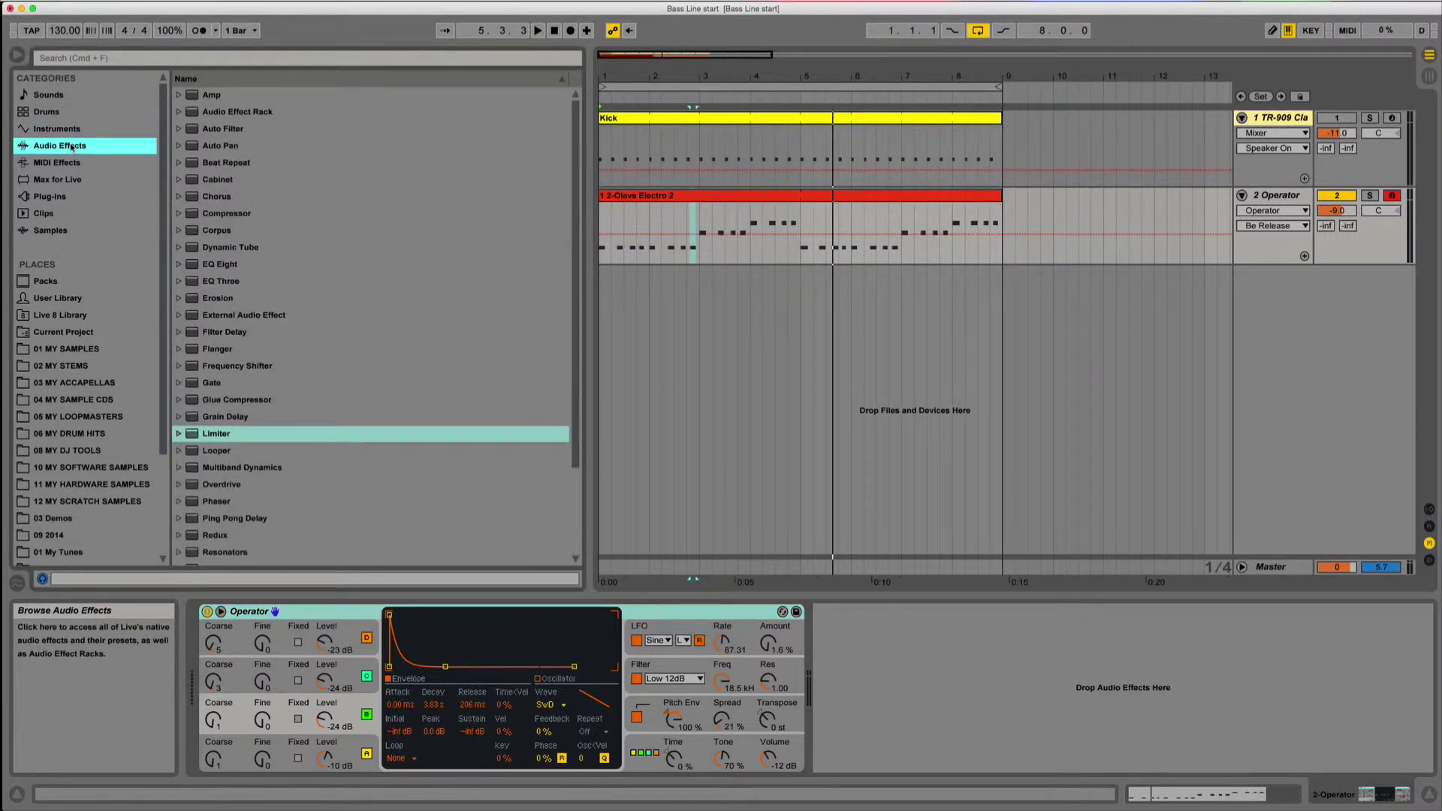
double_click(191, 212)
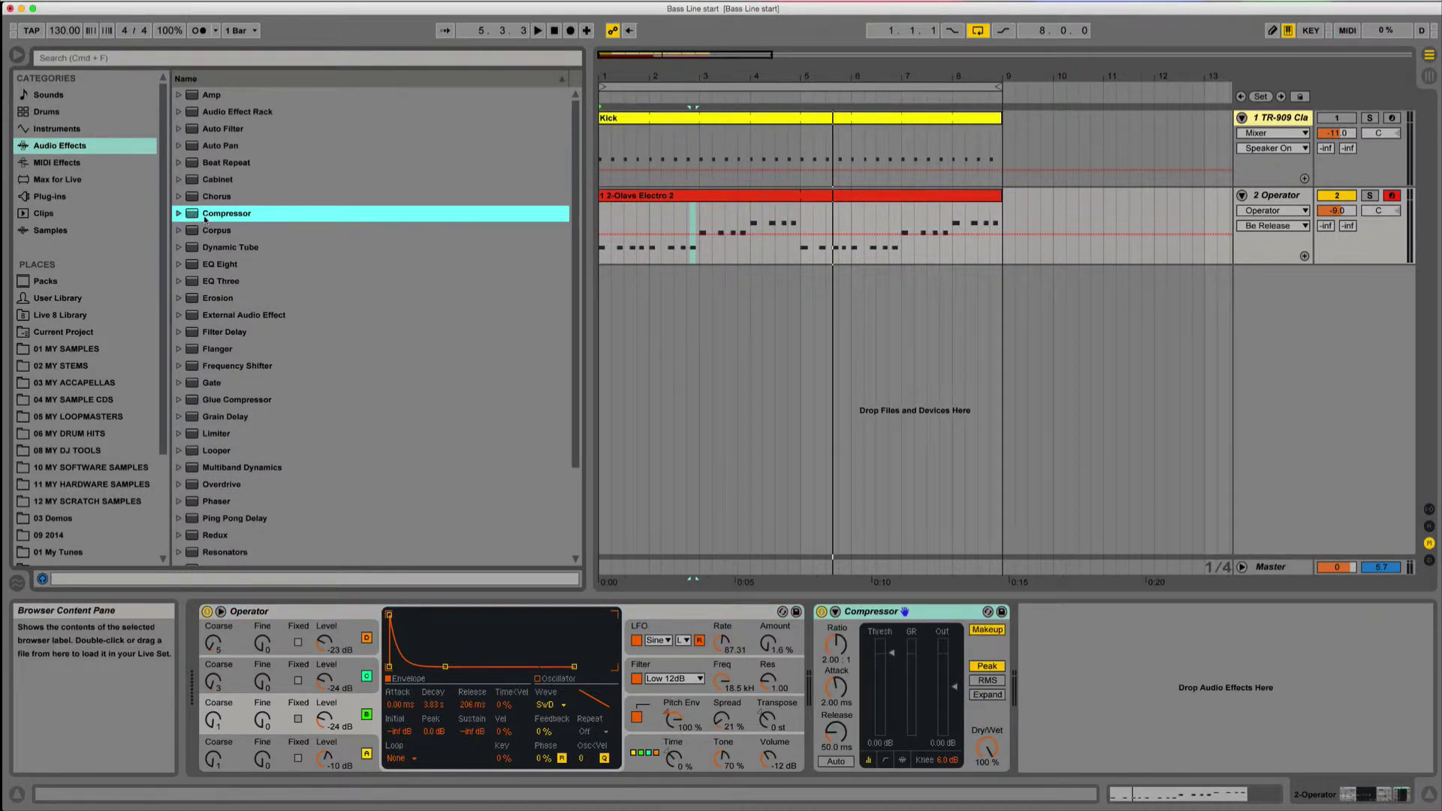
double_click(193, 265)
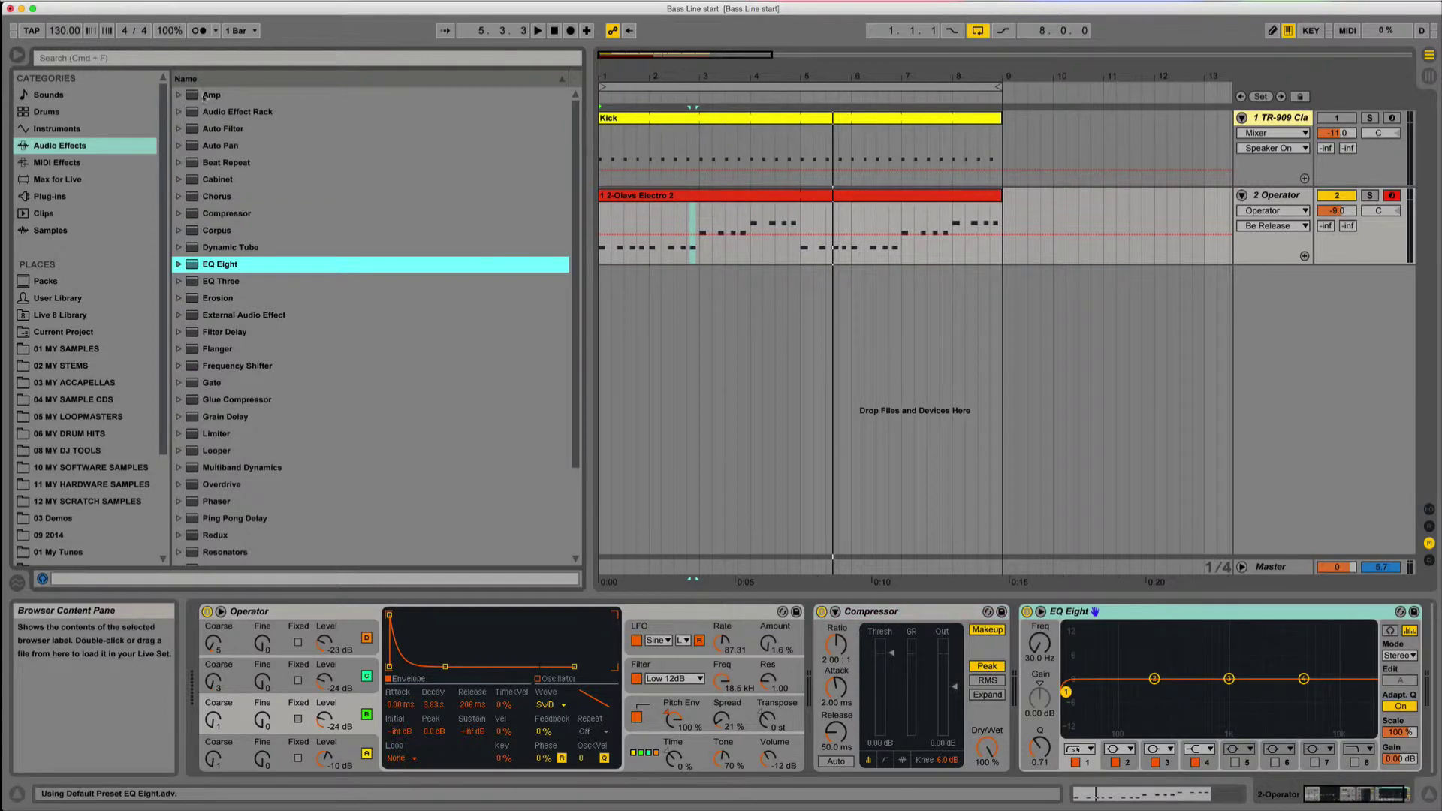
click(1142, 619)
key(Delete)
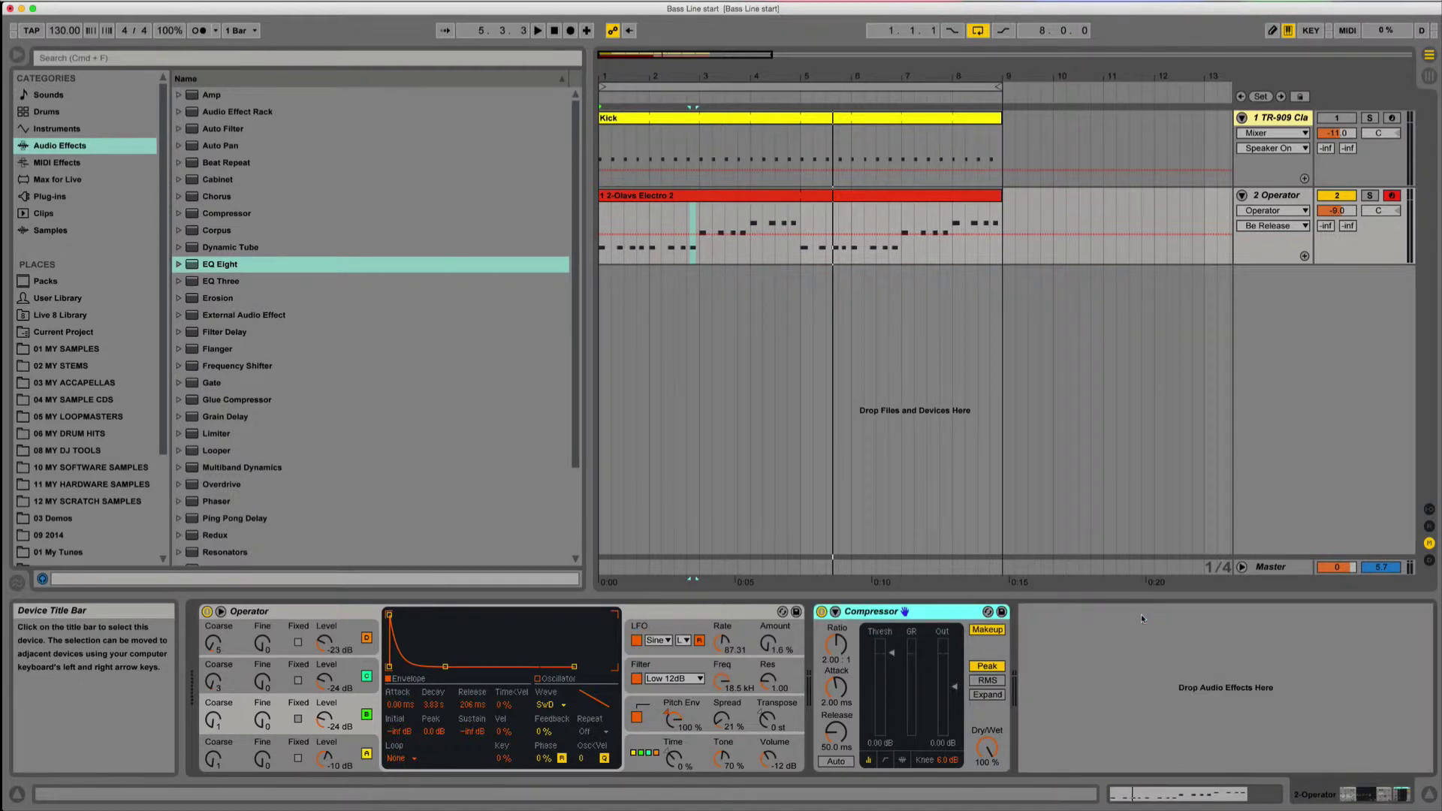
double_click(190, 264)
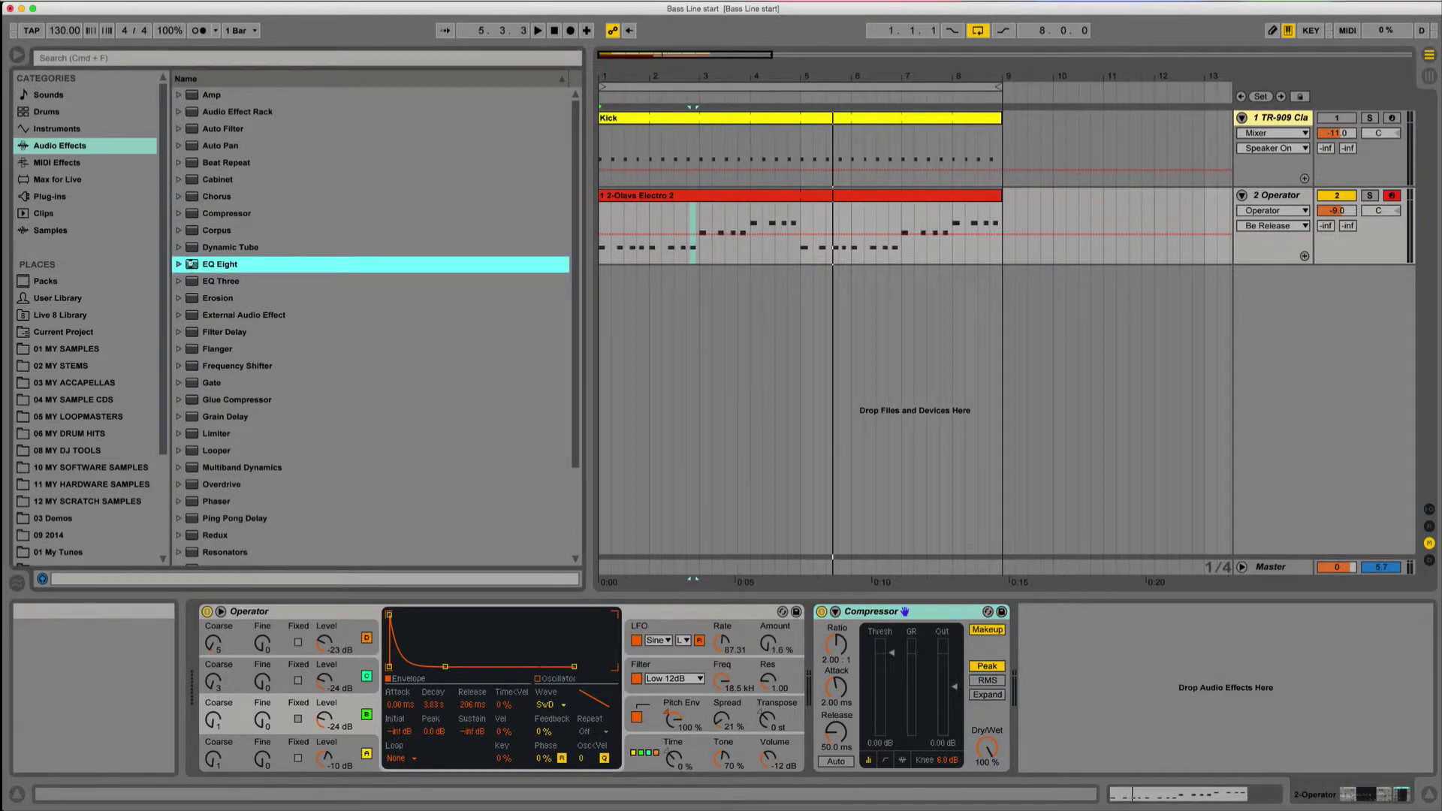
Add an Auto Filter, Simple Delay and Reverb to the end of the effect chain, and set the Simple Delay's dry/wet to 0%
double_click(223, 128)
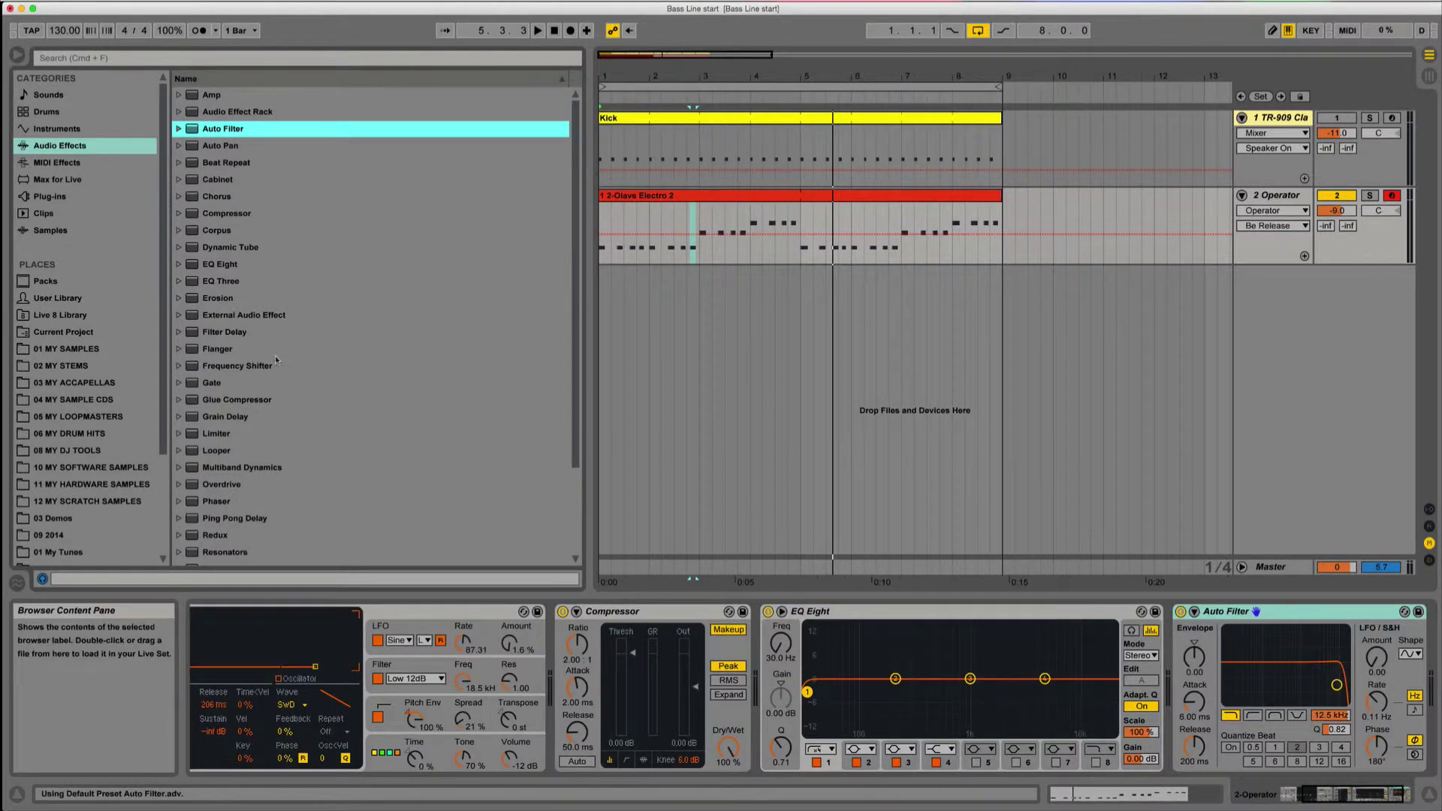
scroll(262, 361, down, 3)
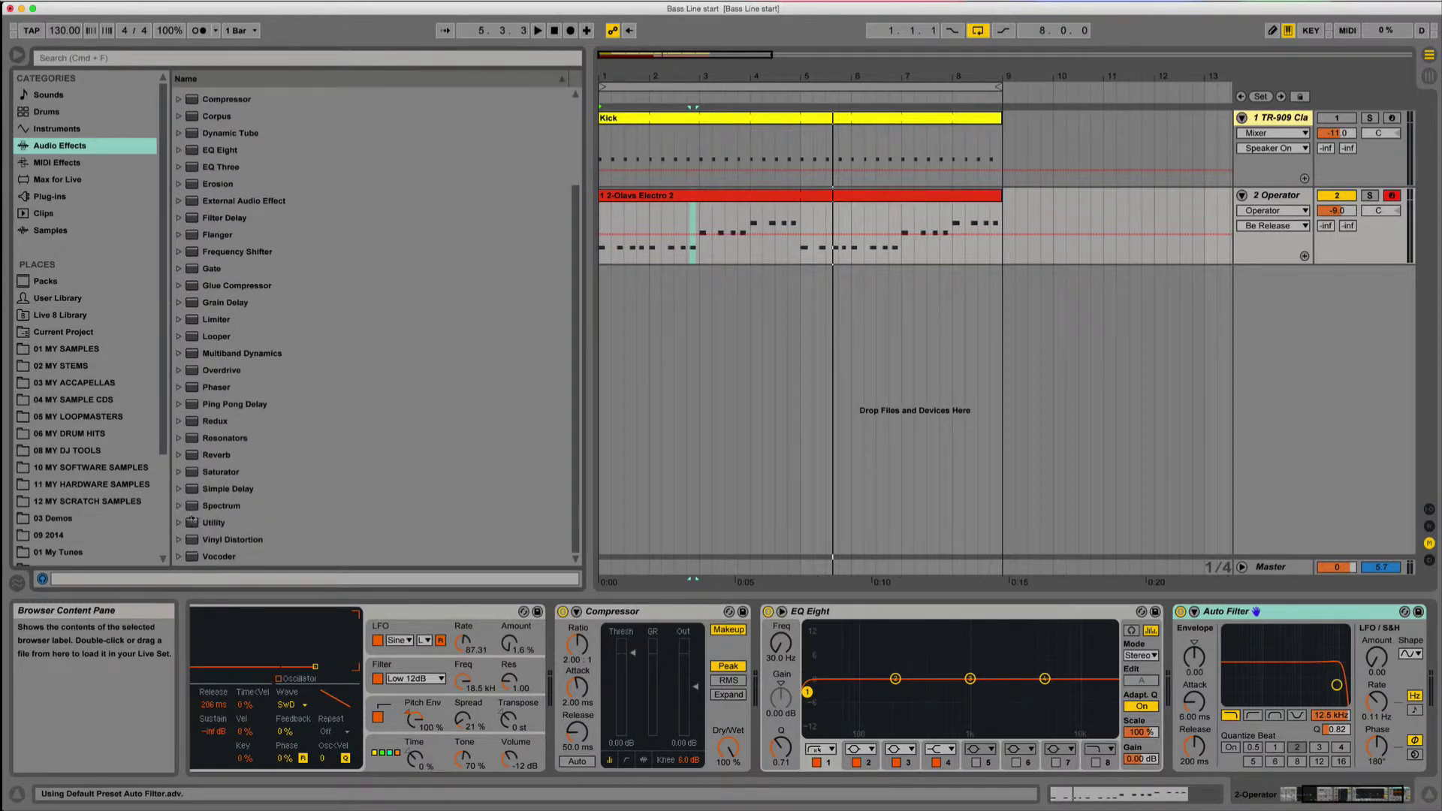
double_click(190, 489)
double_click(199, 455)
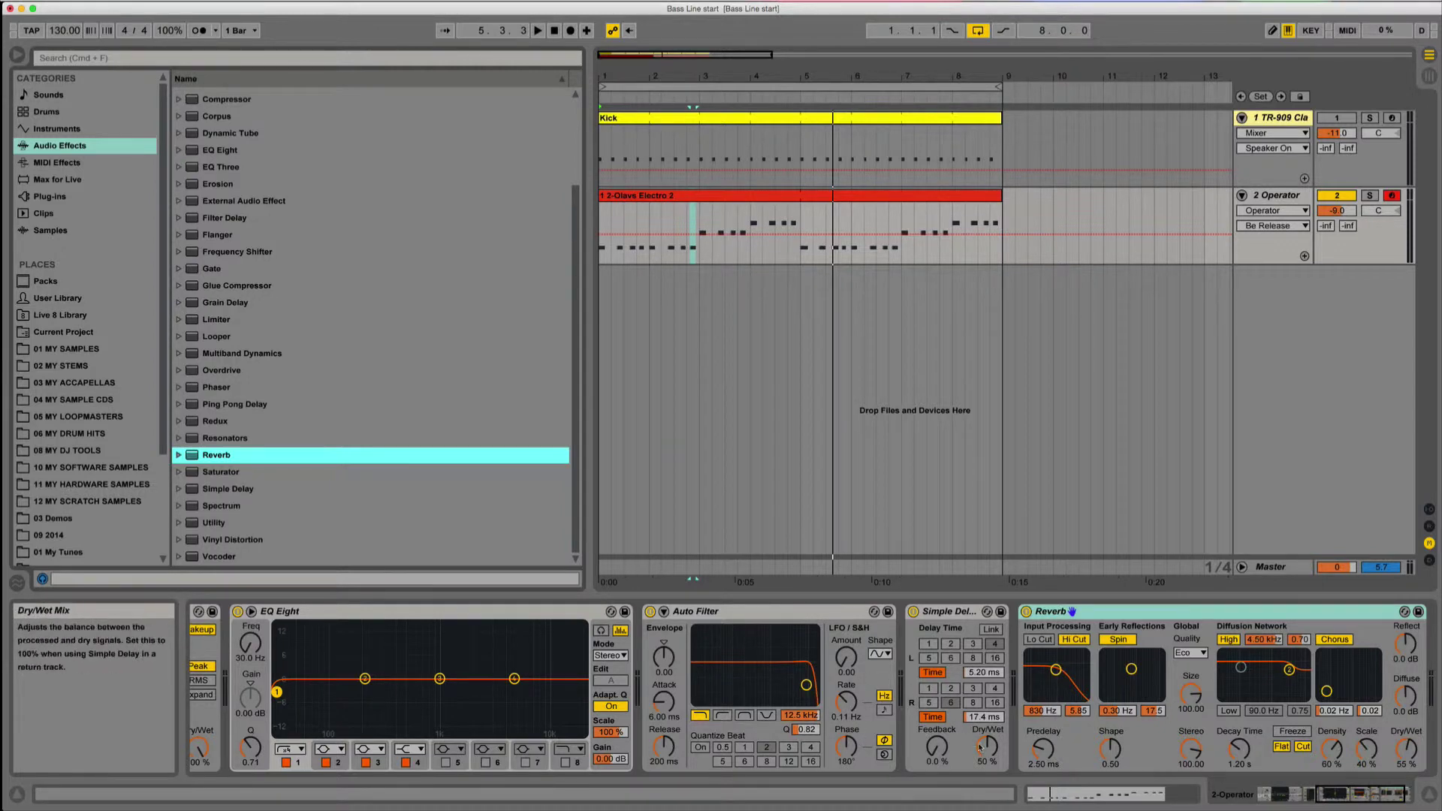
drag(984, 746, 984, 788)
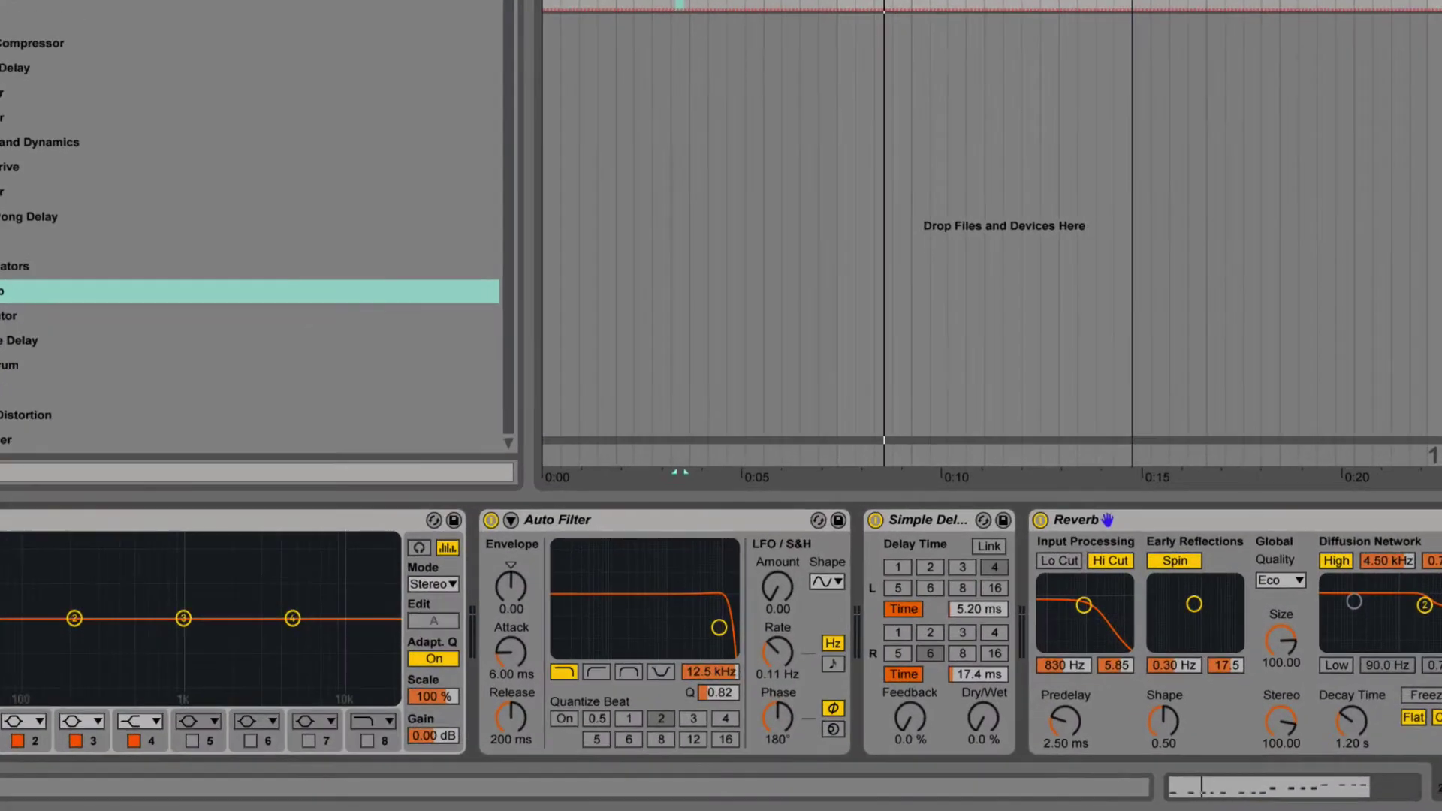
Set the Compressor's threshold to -33.1 dB while playing the bass line
scroll(721, 631, left, 5)
scroll(721, 631, left, 1)
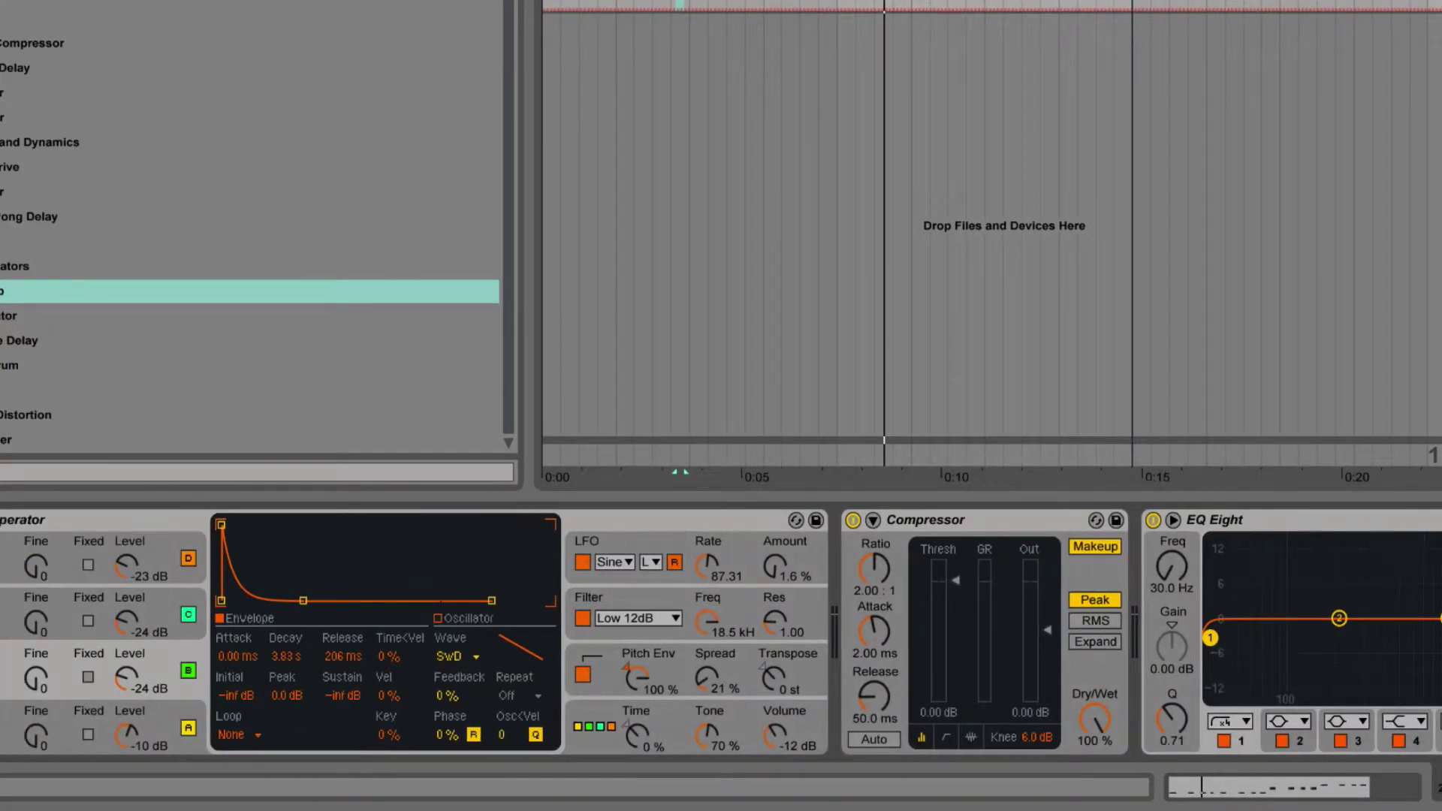
scroll(721, 630, right, 2)
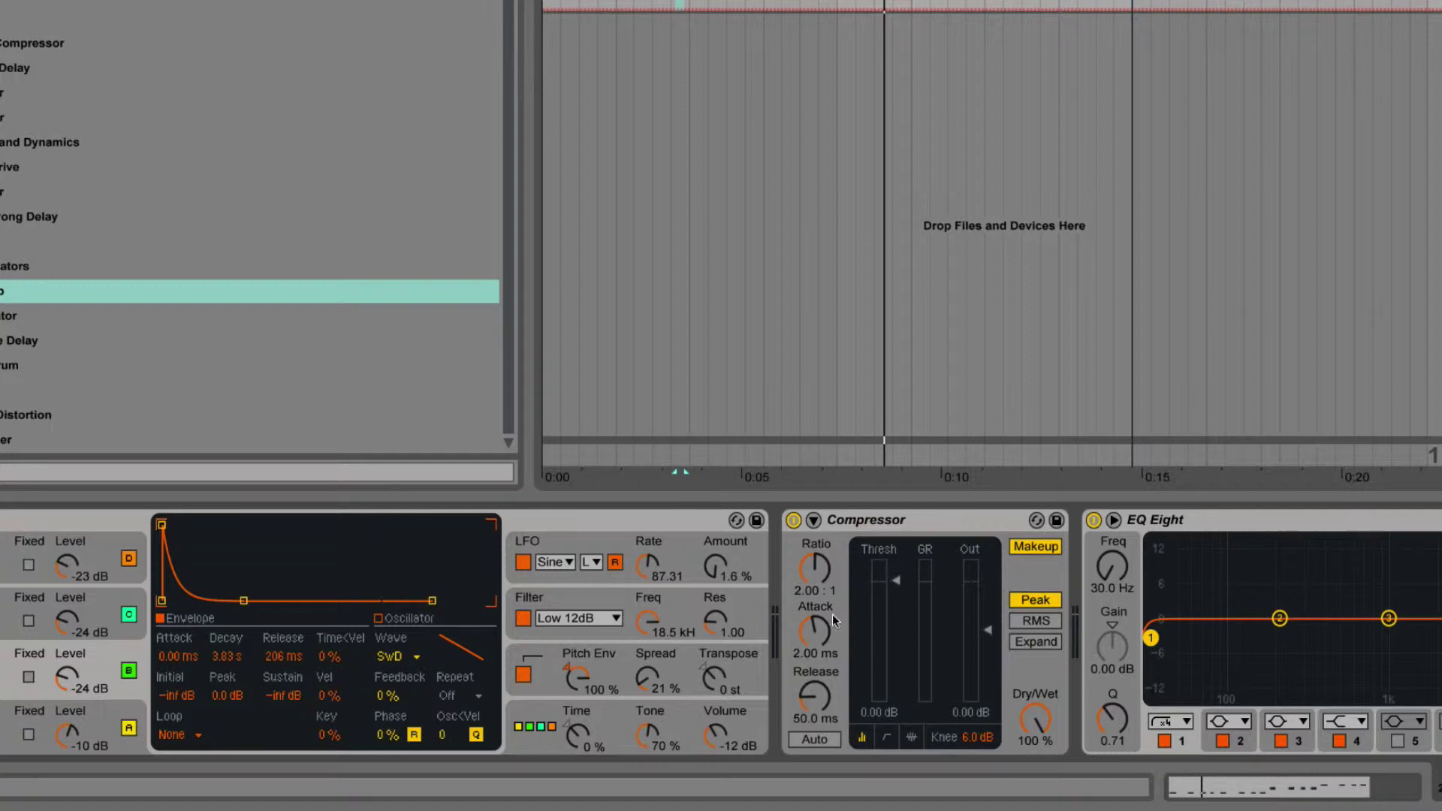
key(space)
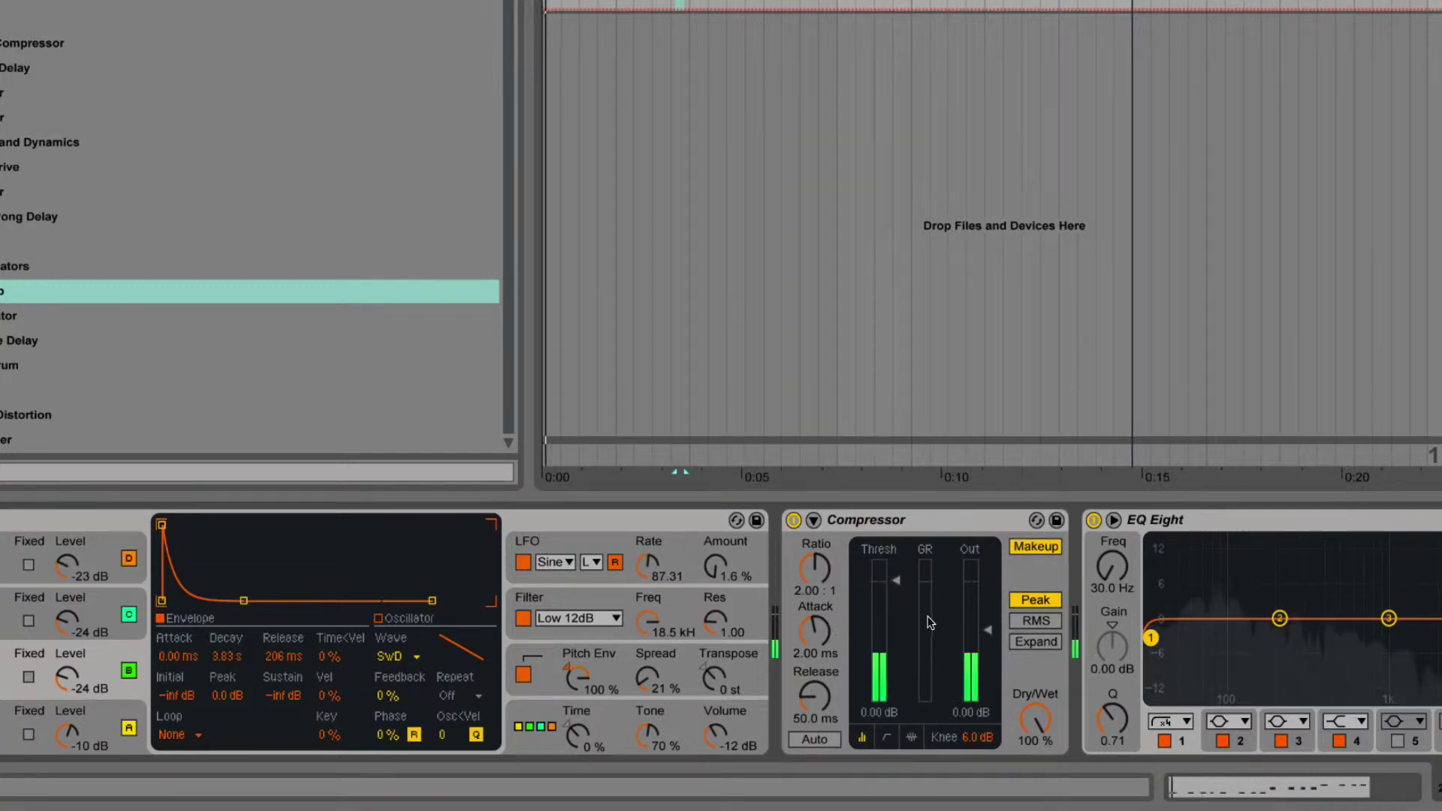
mouse_move(899, 584)
mouse_down()
mouse_move(899, 666)
mouse_move(900, 600)
mouse_up()
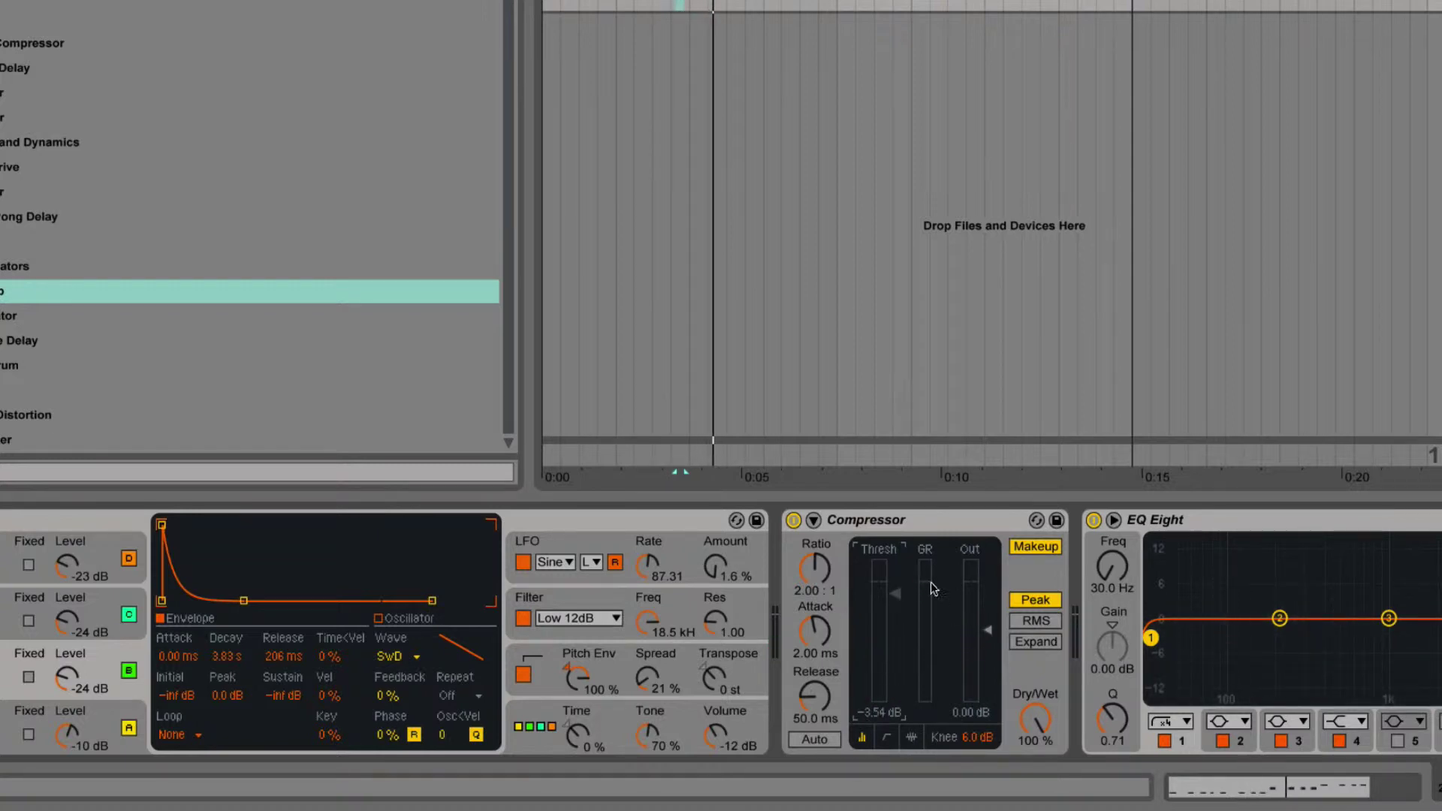
drag(899, 598, 898, 672)
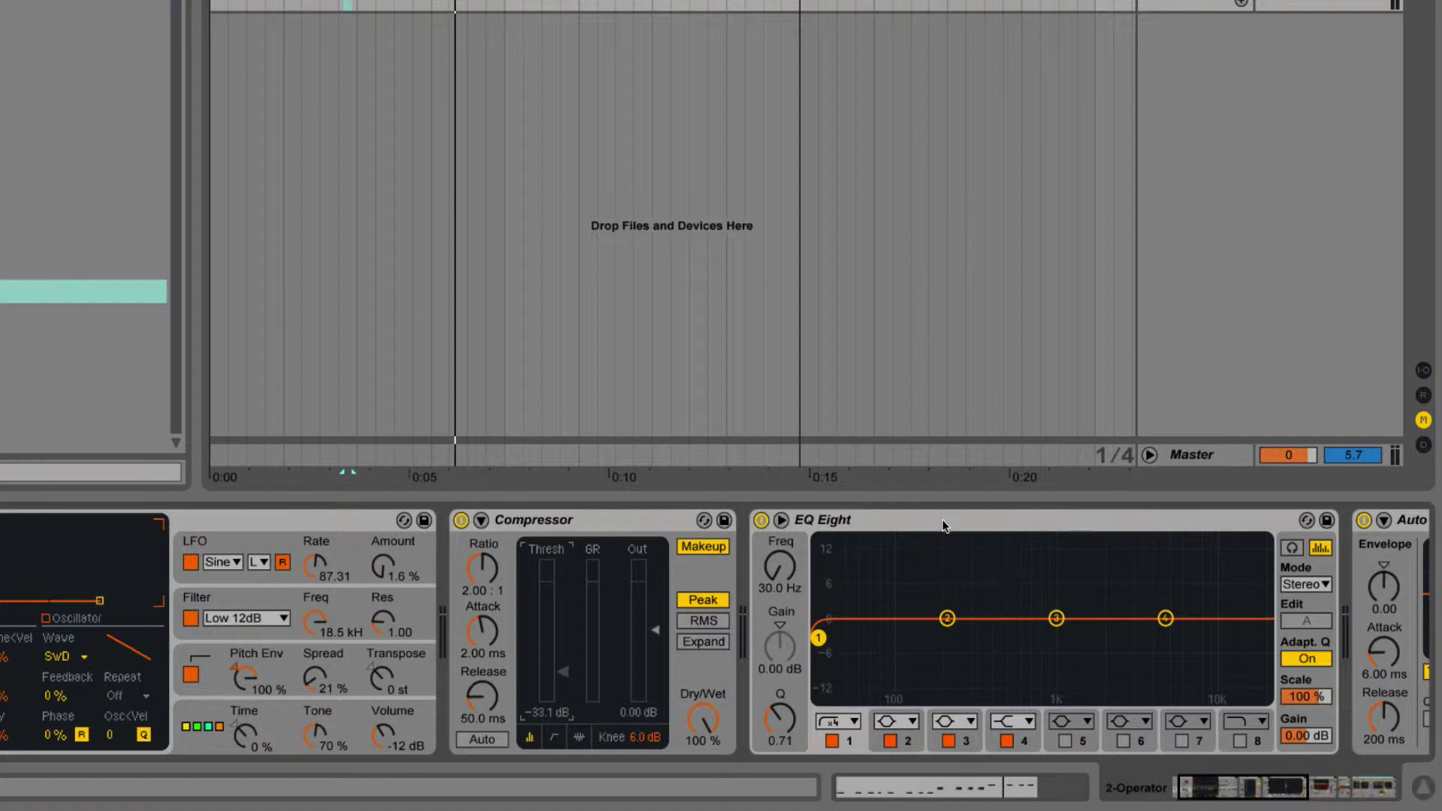
In EQ Eight, adjust band 1's low cut to 30.0 Hz and enable band 8 as a high cut at 16.1 kHz
key(space)
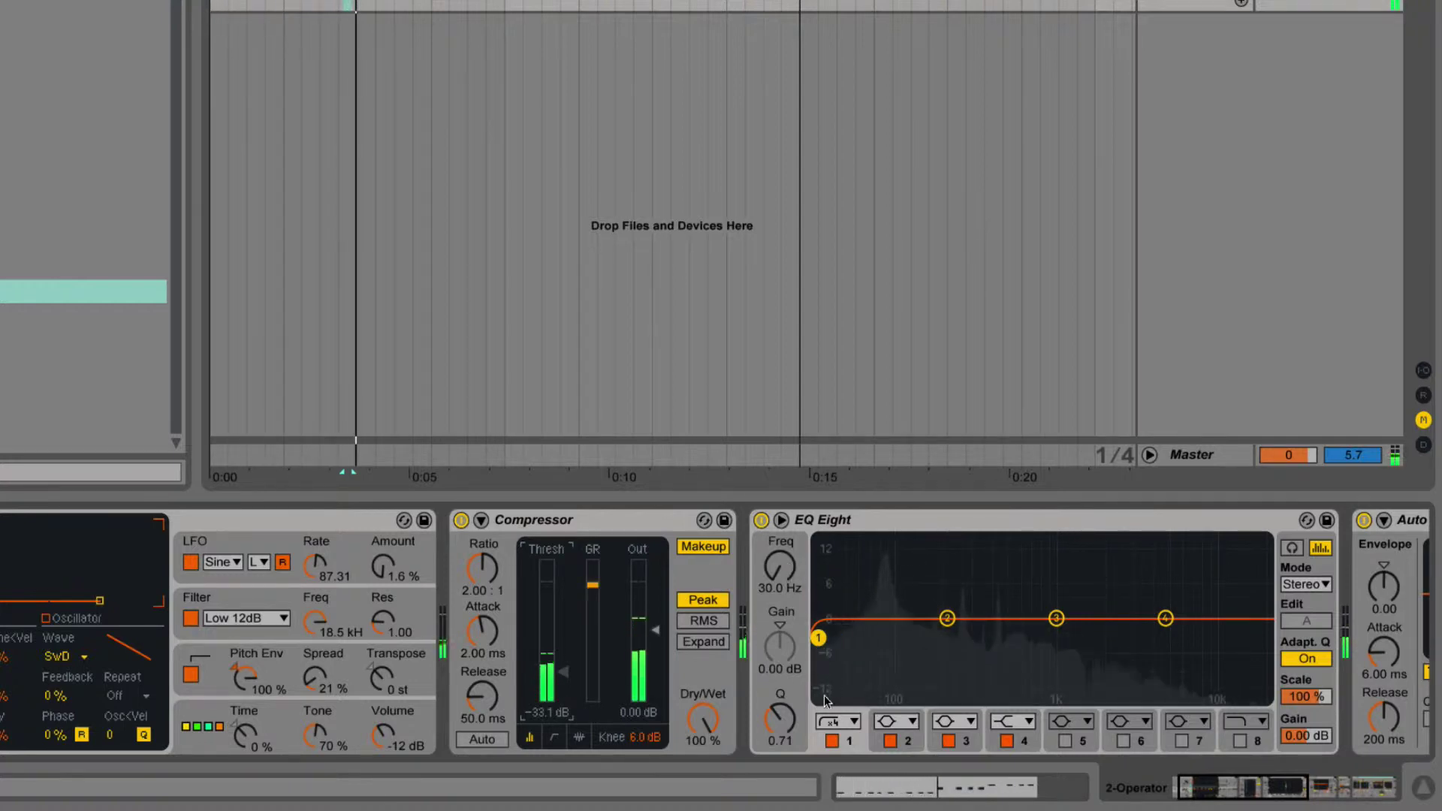
drag(781, 572, 781, 563)
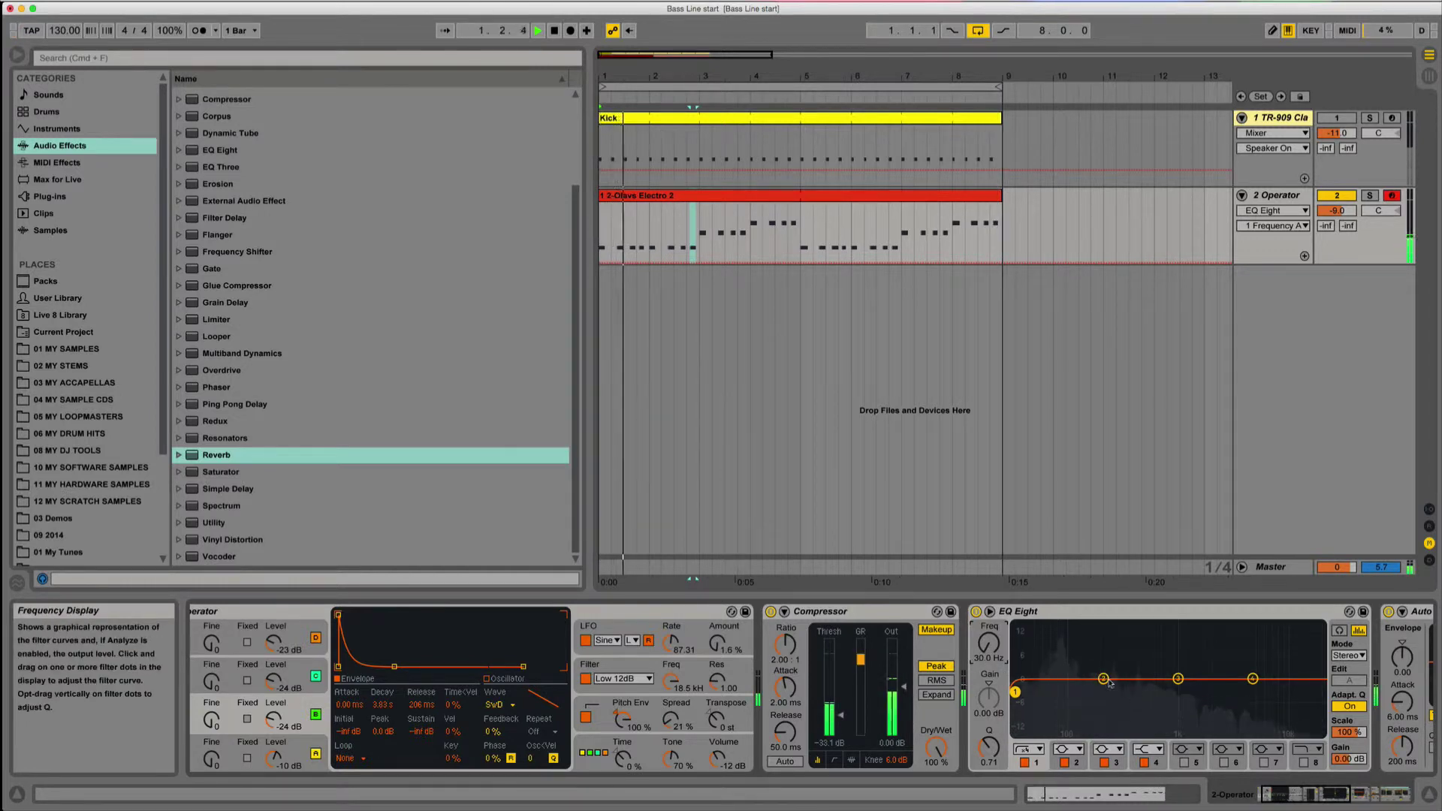
click(1304, 762)
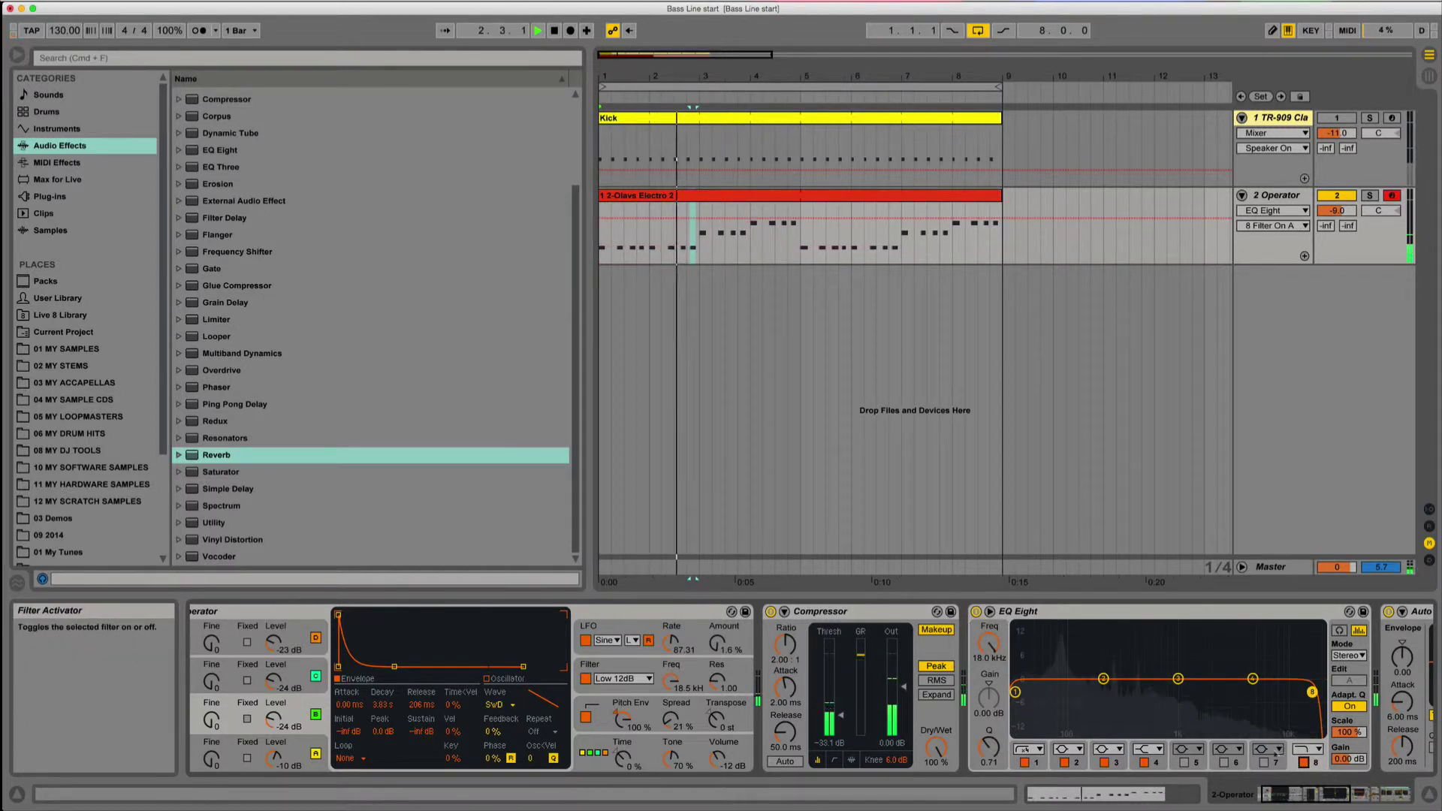
drag(1311, 692, 1307, 691)
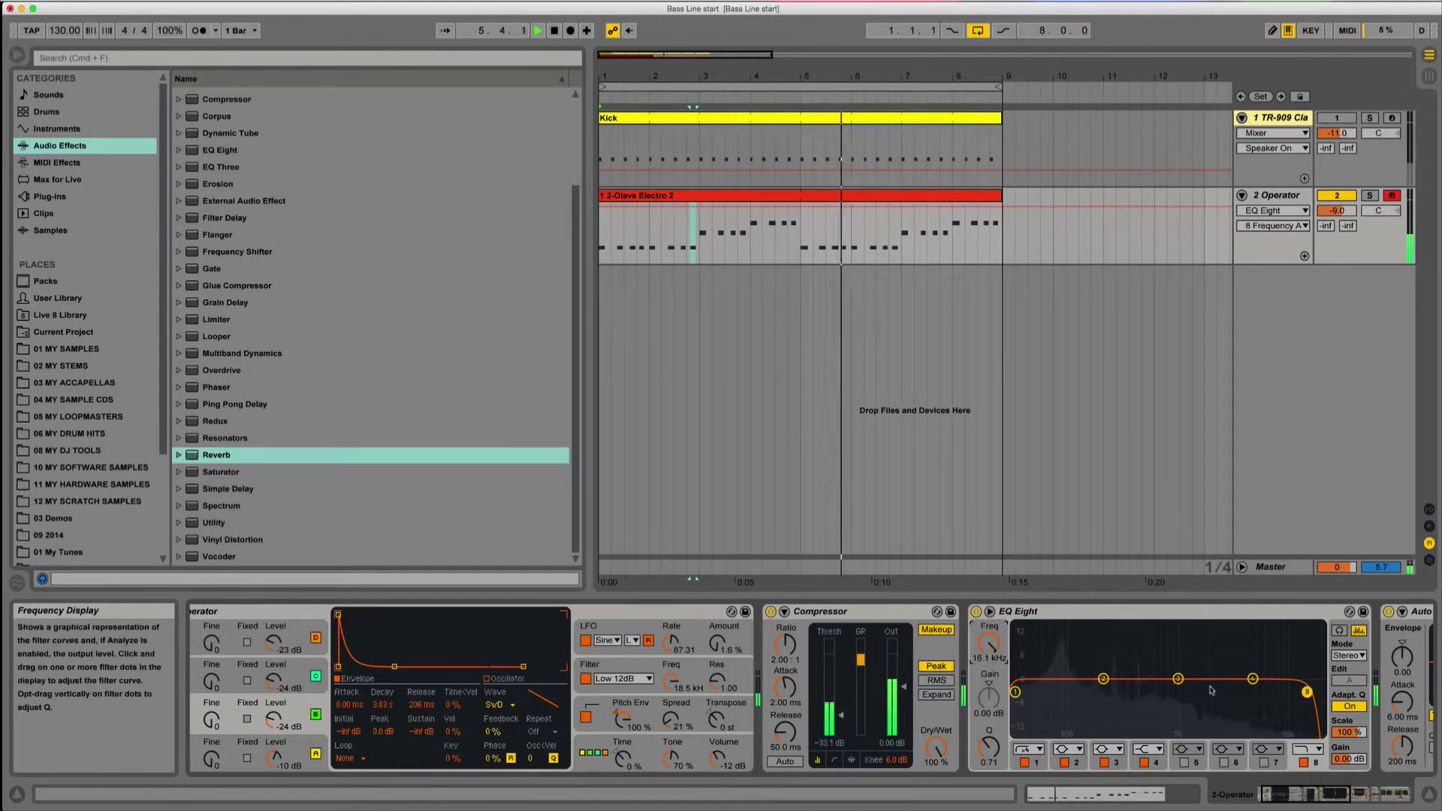
Open the Auto Filter's cutoff to 19.9 kHz with a Q of 0.76 and restart playback
scroll(1277, 658, right, 10)
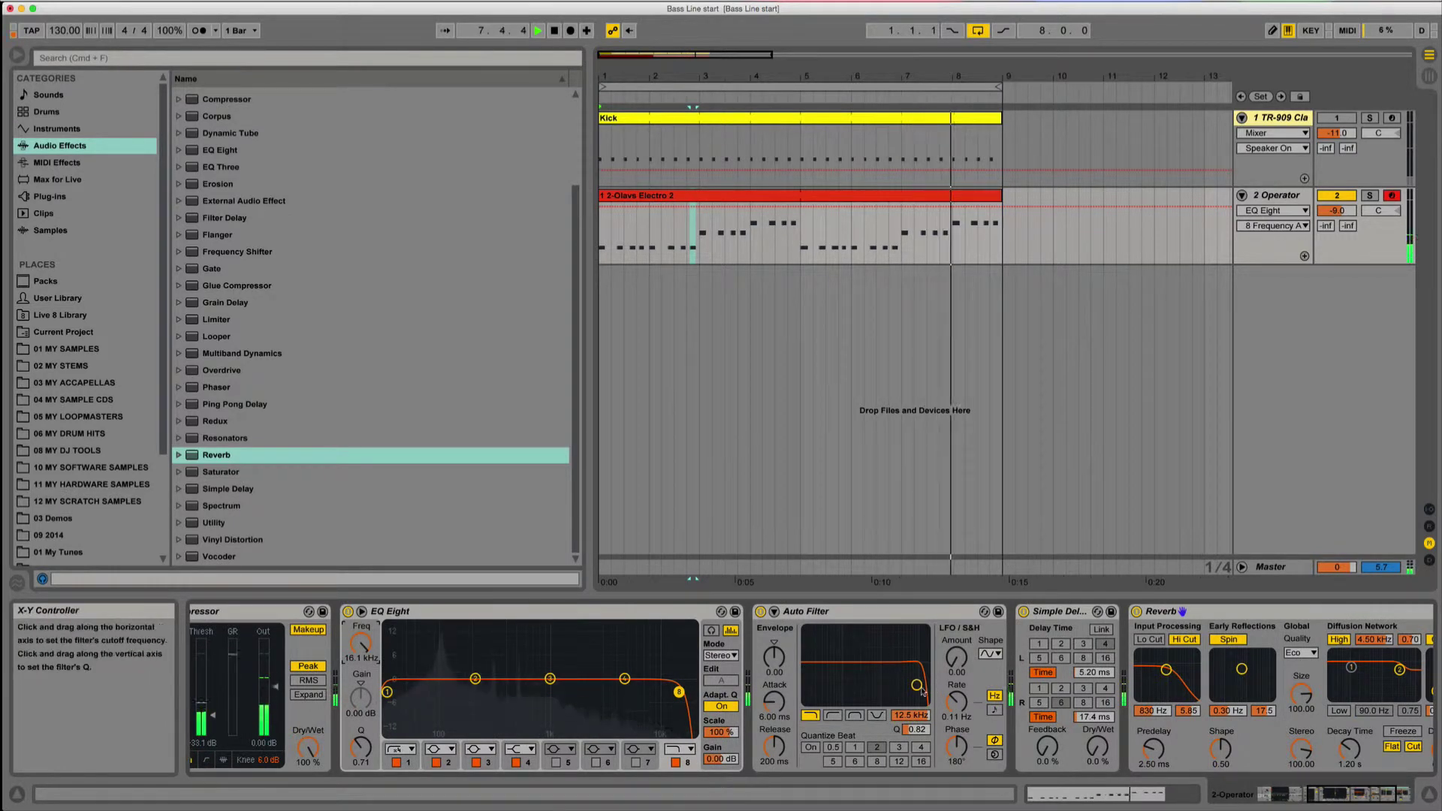
mouse_move(917, 685)
mouse_down()
mouse_move(859, 667)
mouse_move(924, 686)
mouse_up()
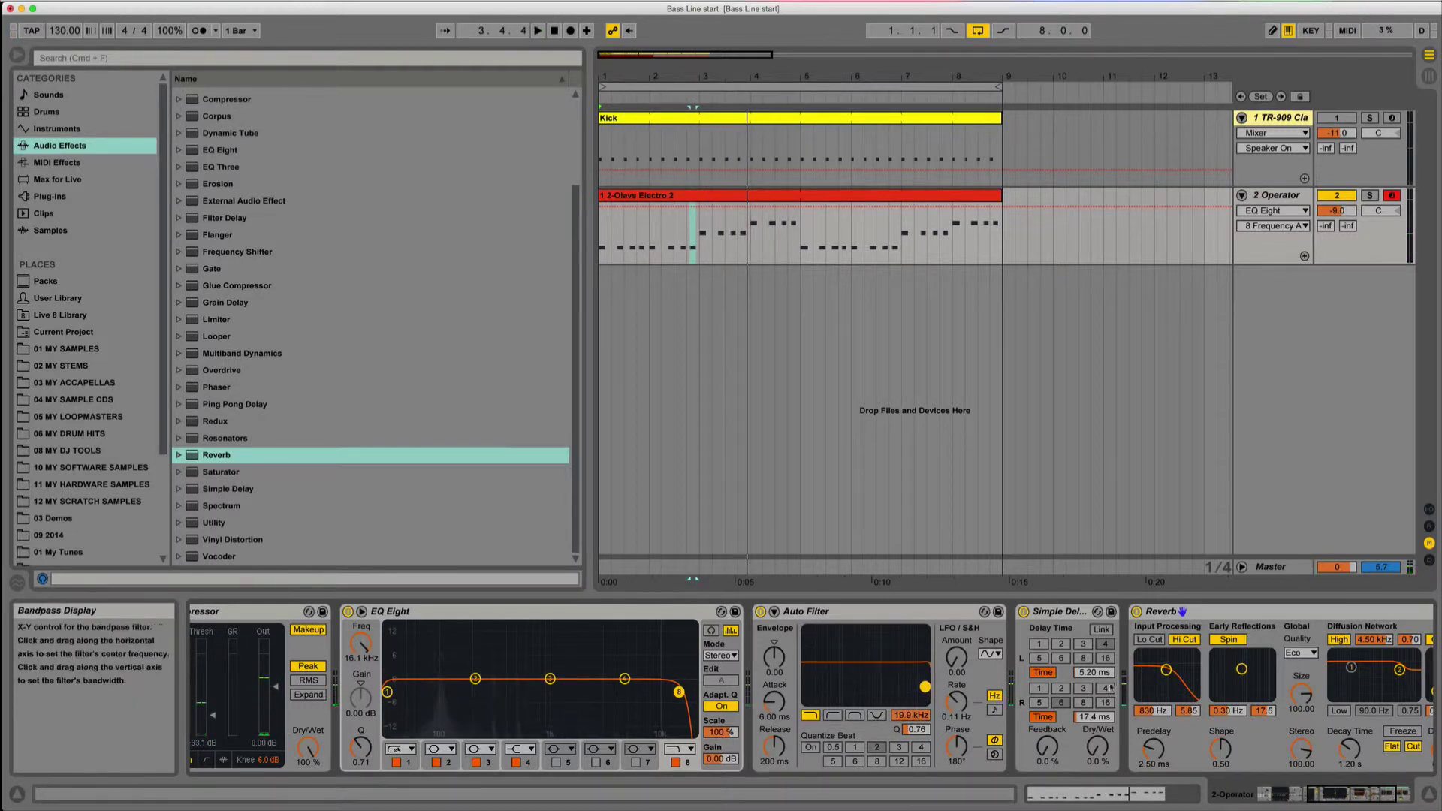
key(space)
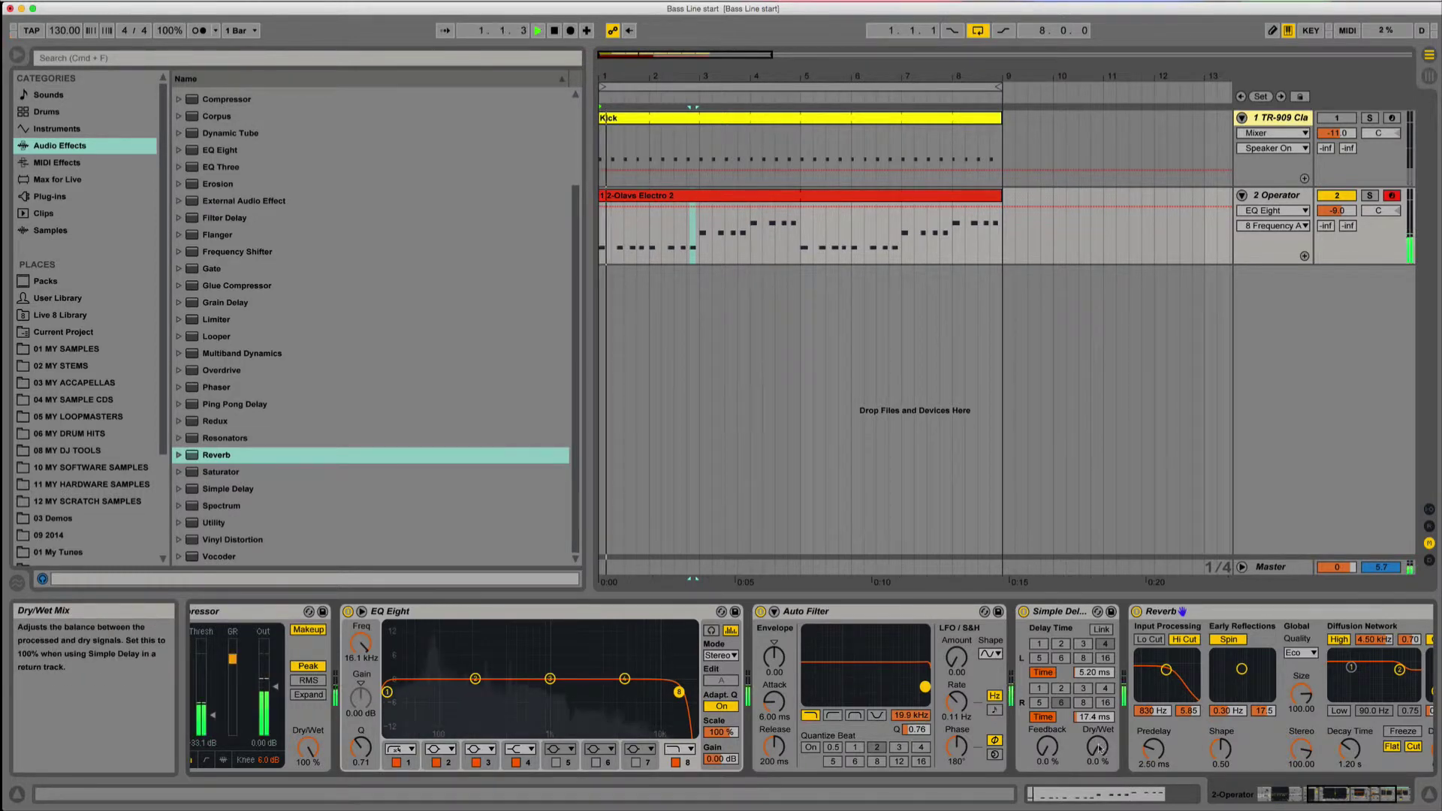
Try the Simple Delay at 7.9% dry/wet with linked channels and Sync mode, returning both channels to unlinked Time mode
click(1101, 747)
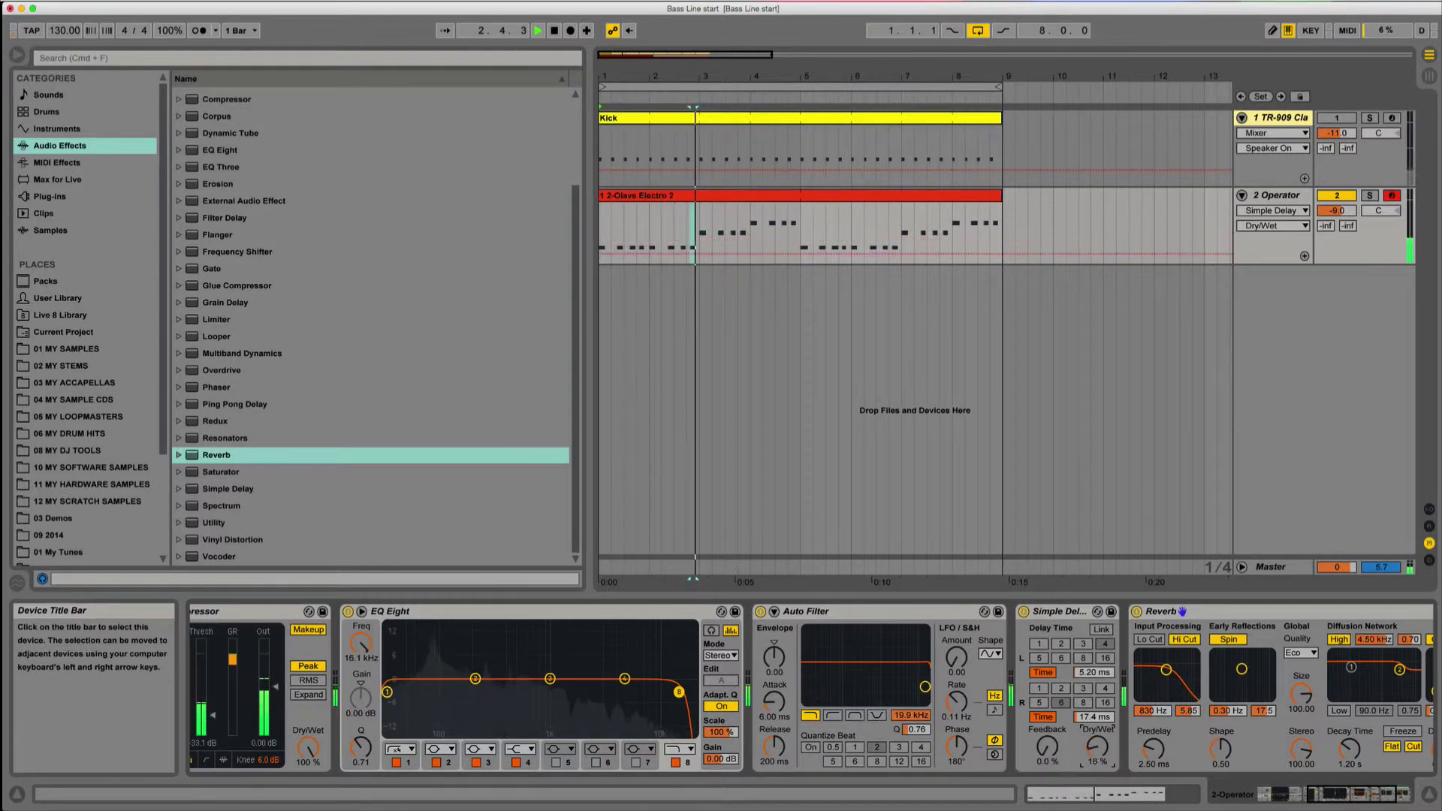
click(1055, 642)
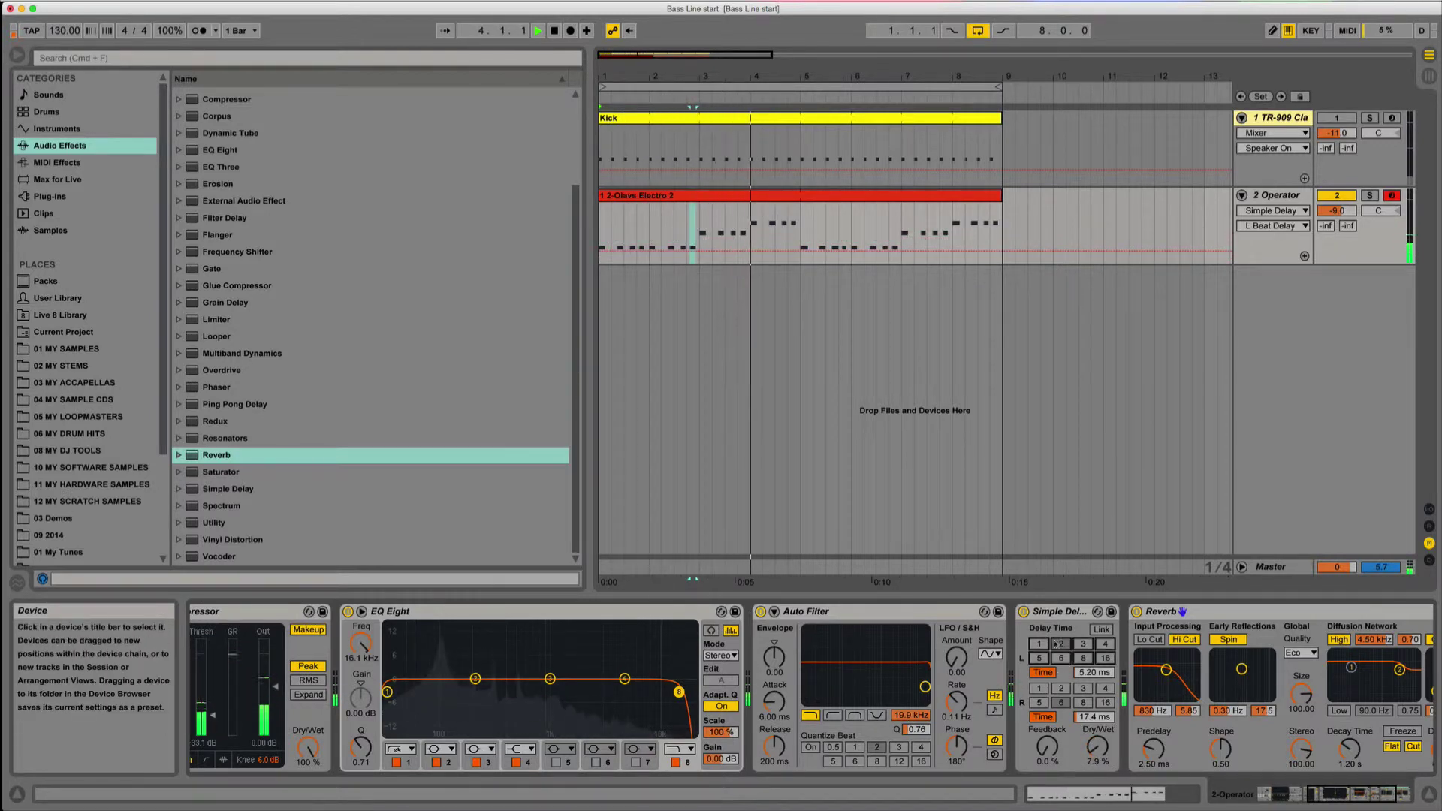
click(1101, 630)
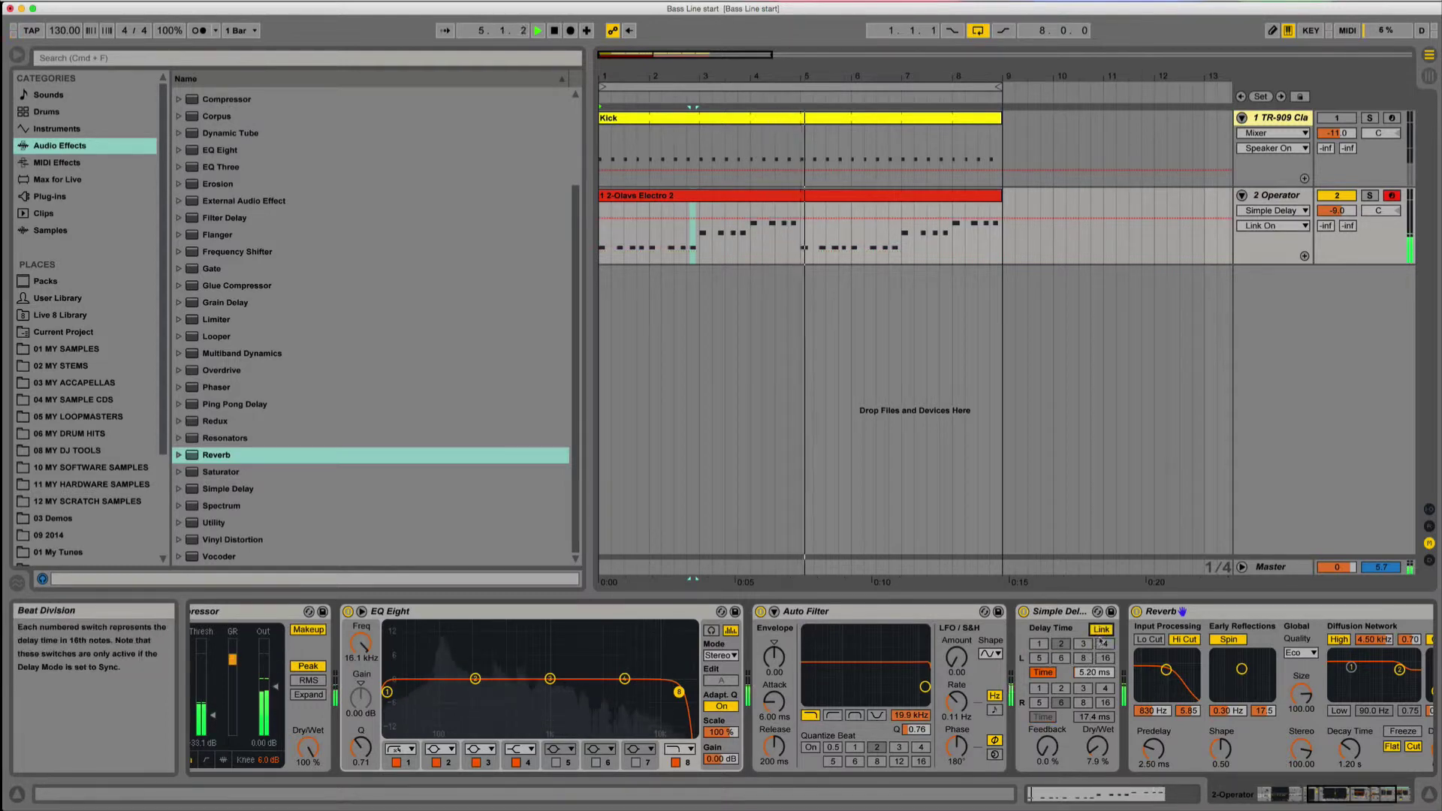
click(1101, 630)
click(1089, 667)
click(1057, 674)
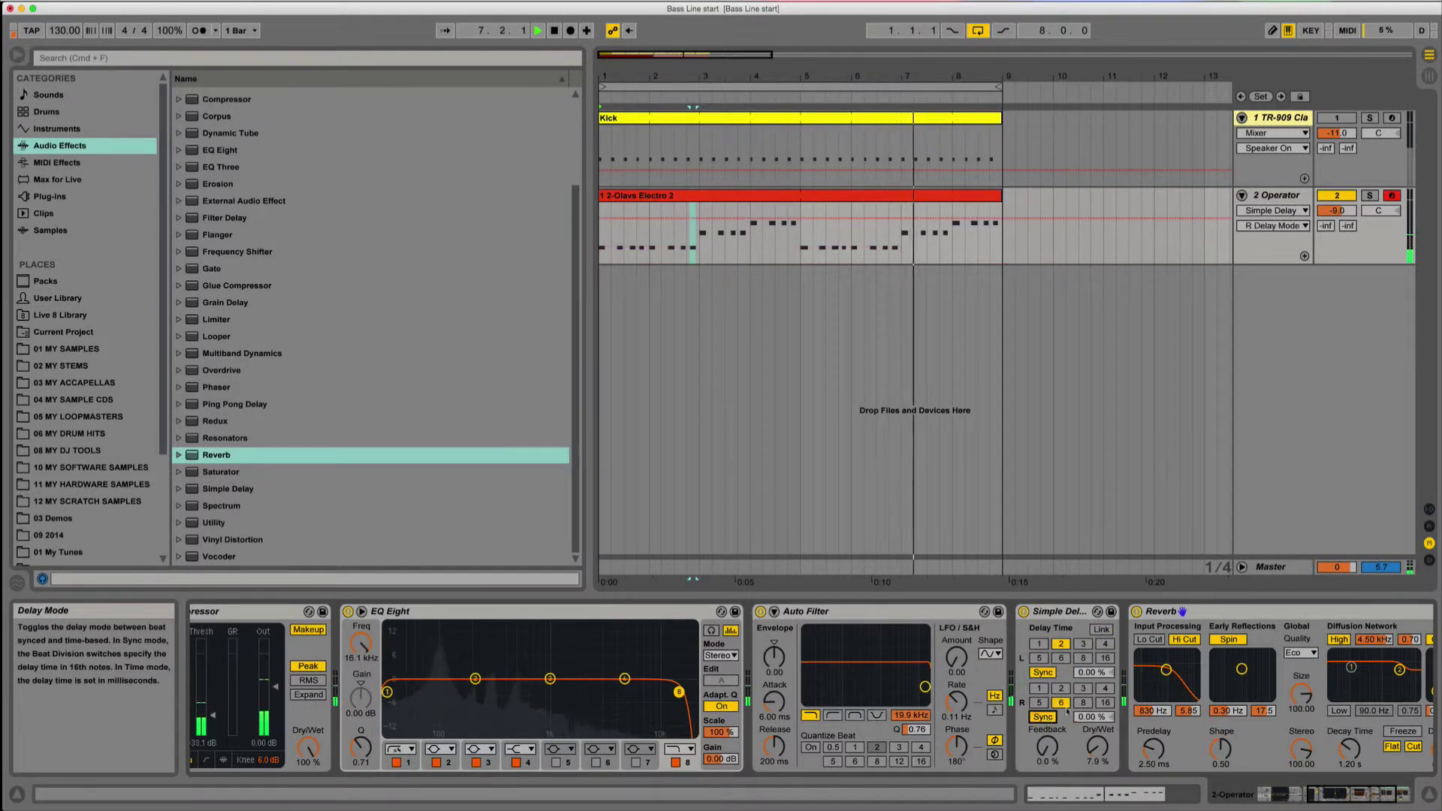
click(1049, 671)
click(1044, 717)
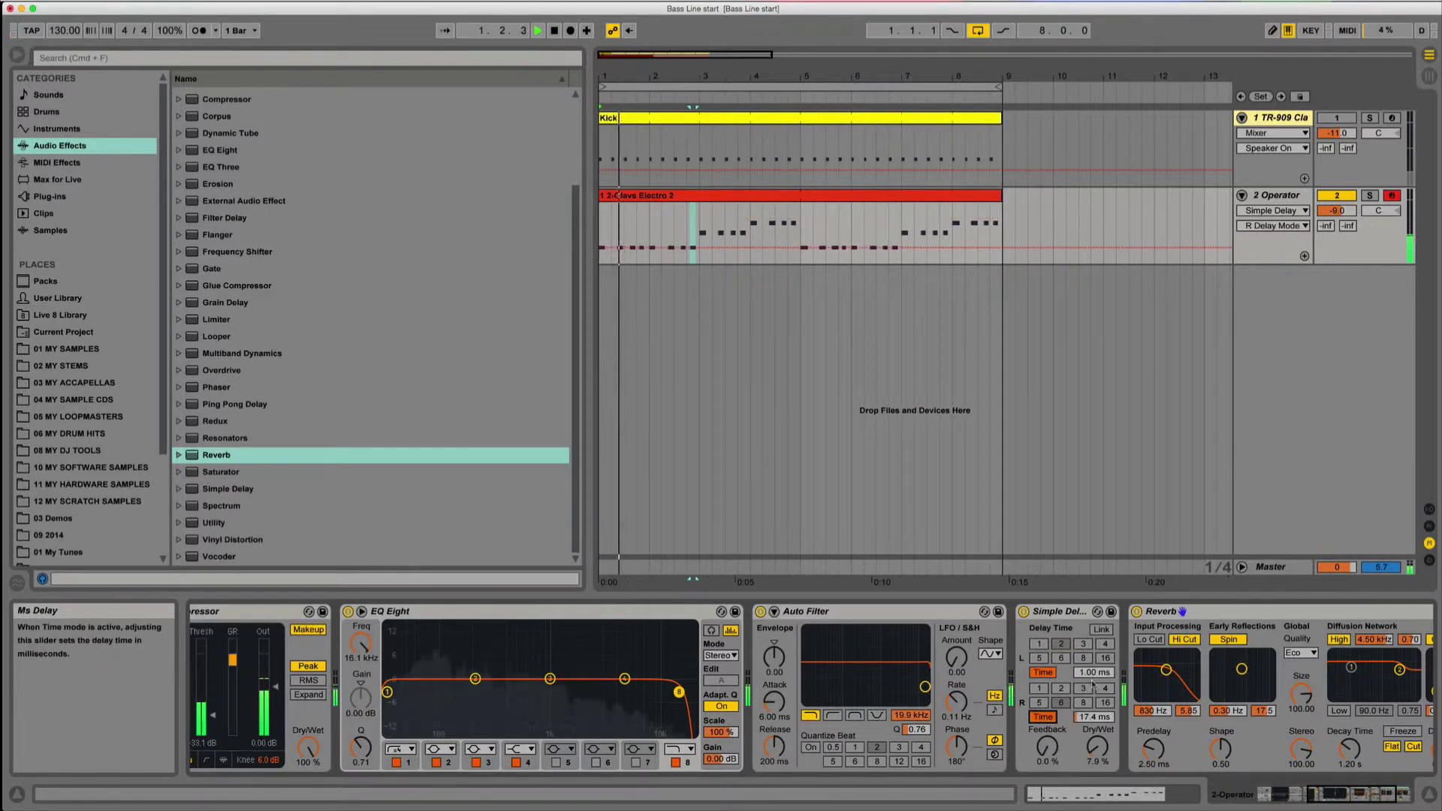
Set the Simple Delay's left time to 15.0 ms, right time to 40.7 ms, feedback to 18% and dry/wet to 29%
mouse_move(1093, 716)
mouse_down()
mouse_move(1089, 668)
mouse_move(1096, 732)
mouse_up()
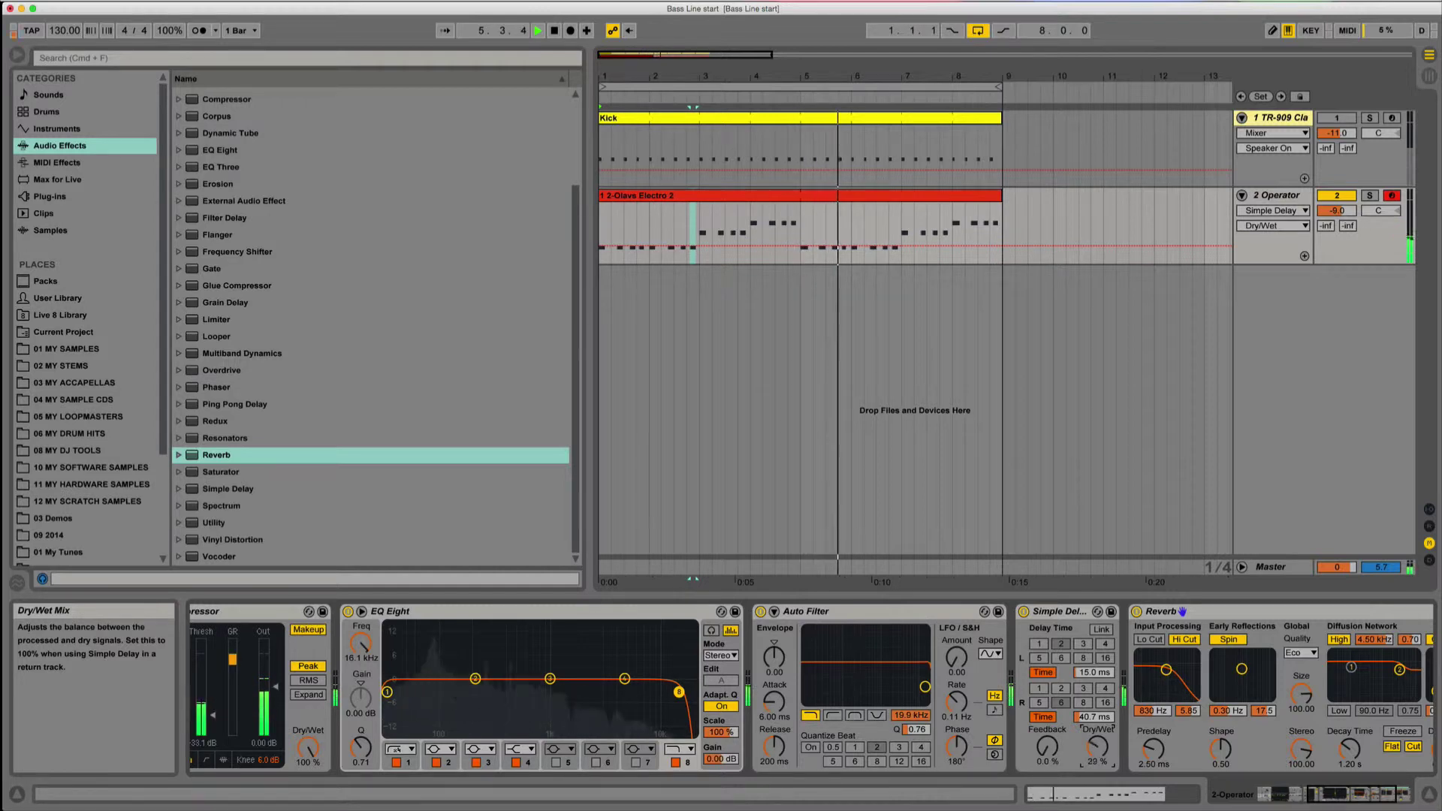
mouse_move(1047, 750)
mouse_down()
mouse_move(1044, 722)
mouse_move(1049, 750)
mouse_up()
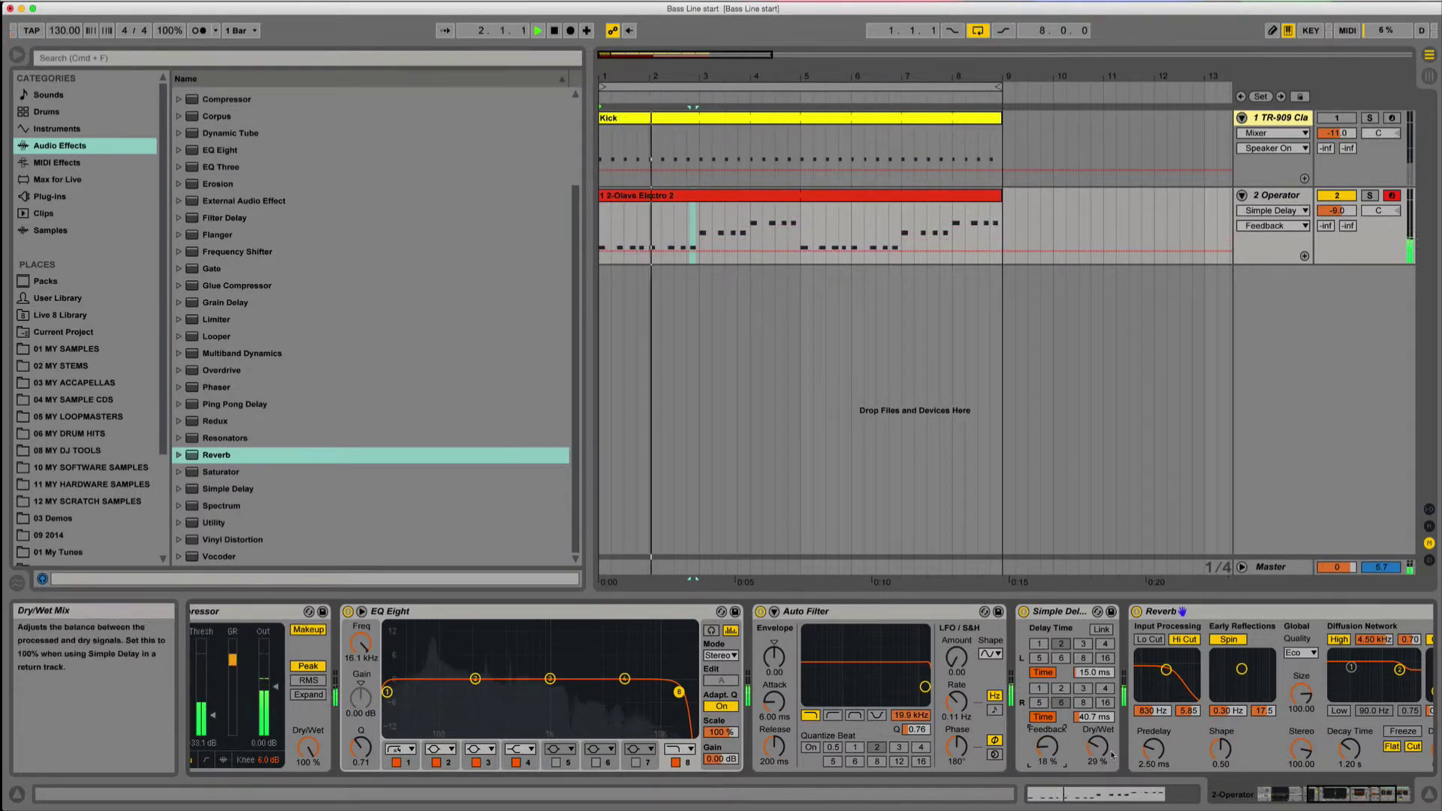
key(space)
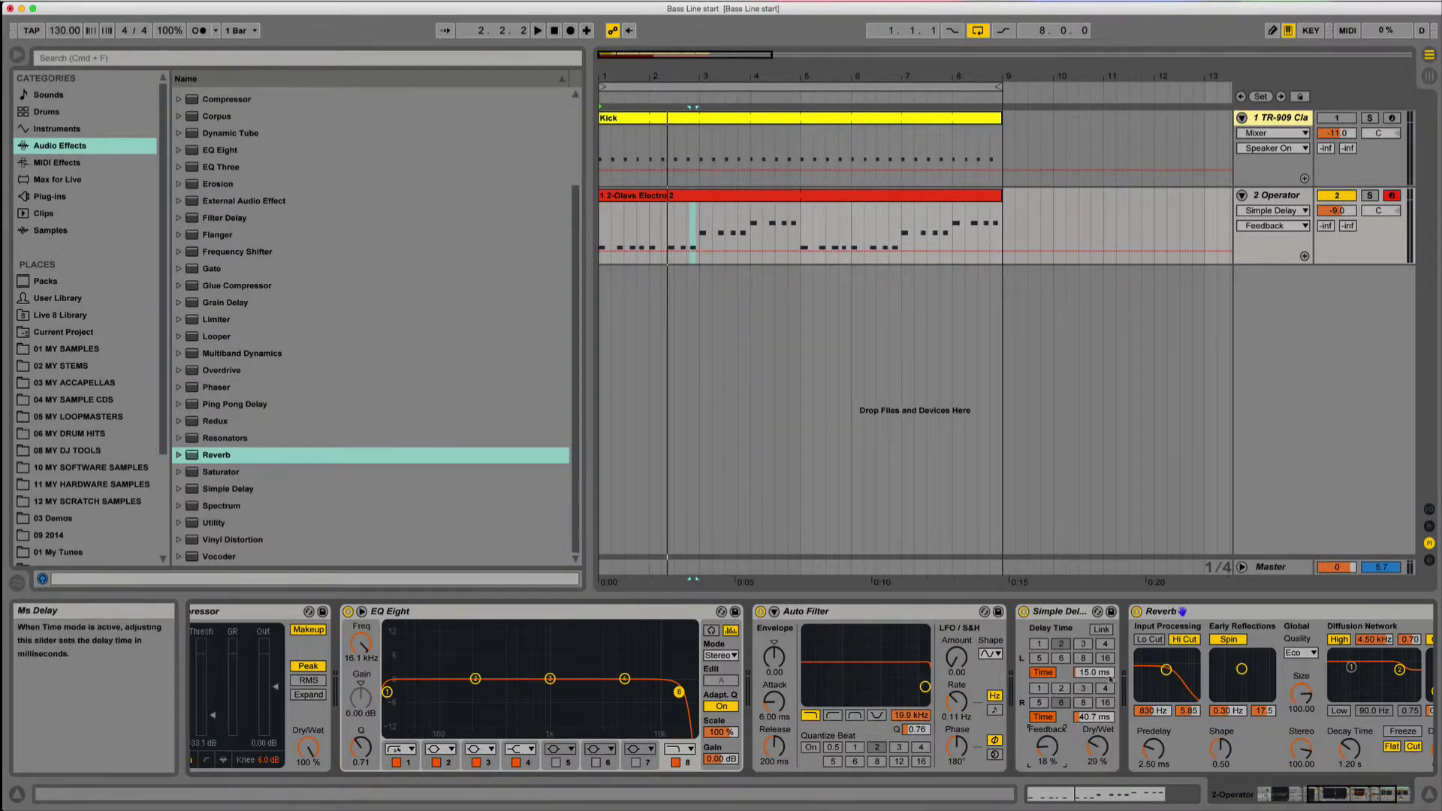
Set the Reverb's dry/wet to 4.8% while playing the bass line
scroll(1192, 756, right, 3)
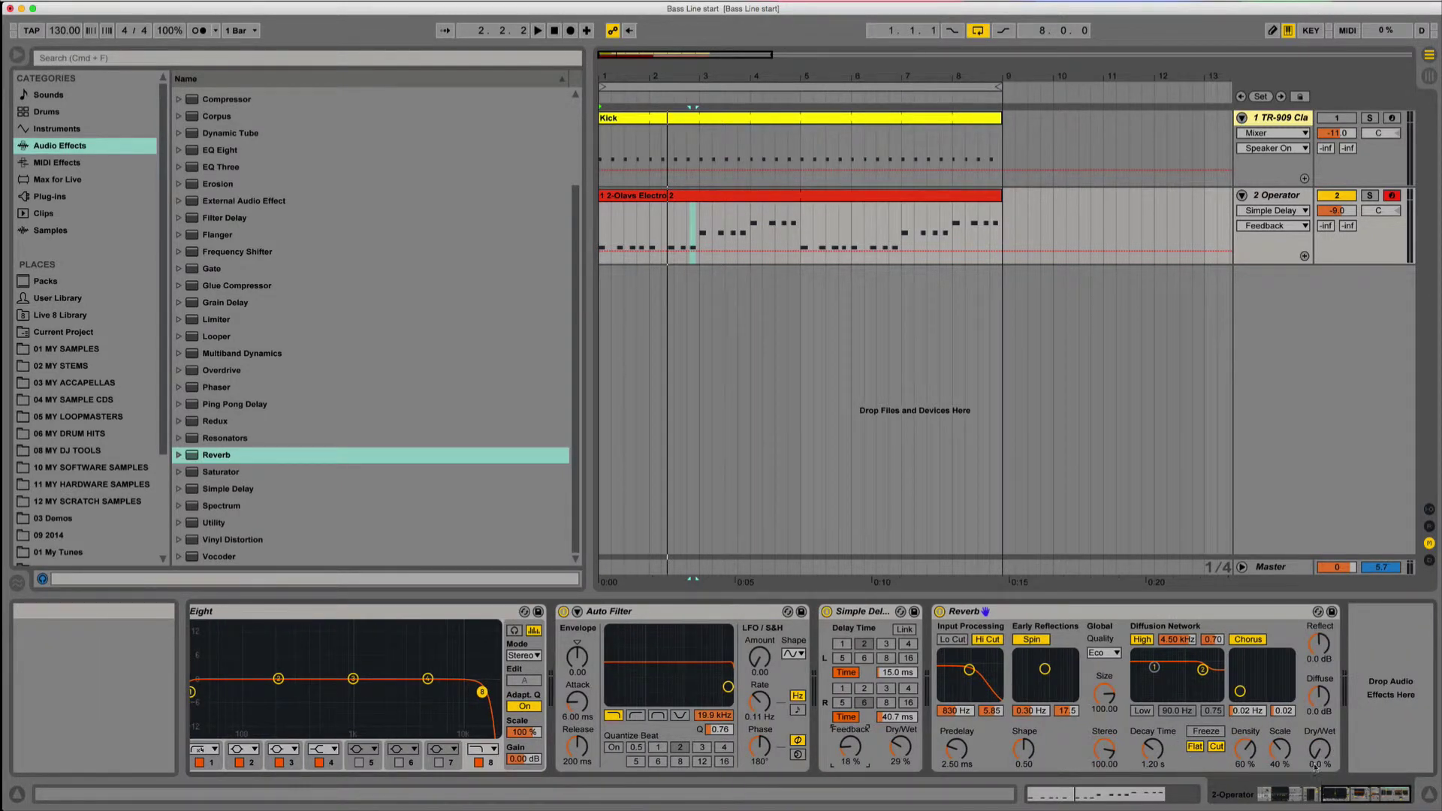
key(space)
drag(1318, 754, 1318, 691)
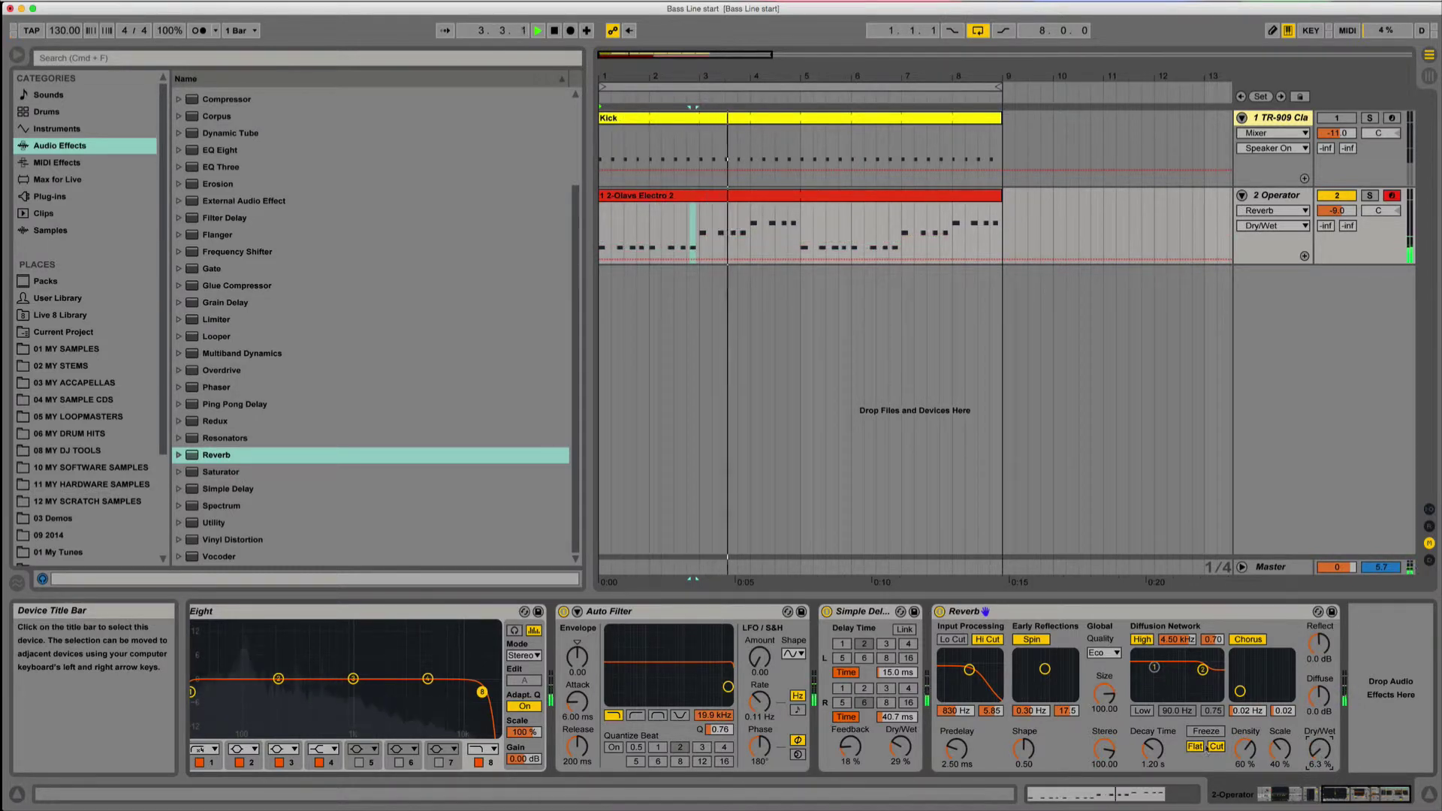
key(space)
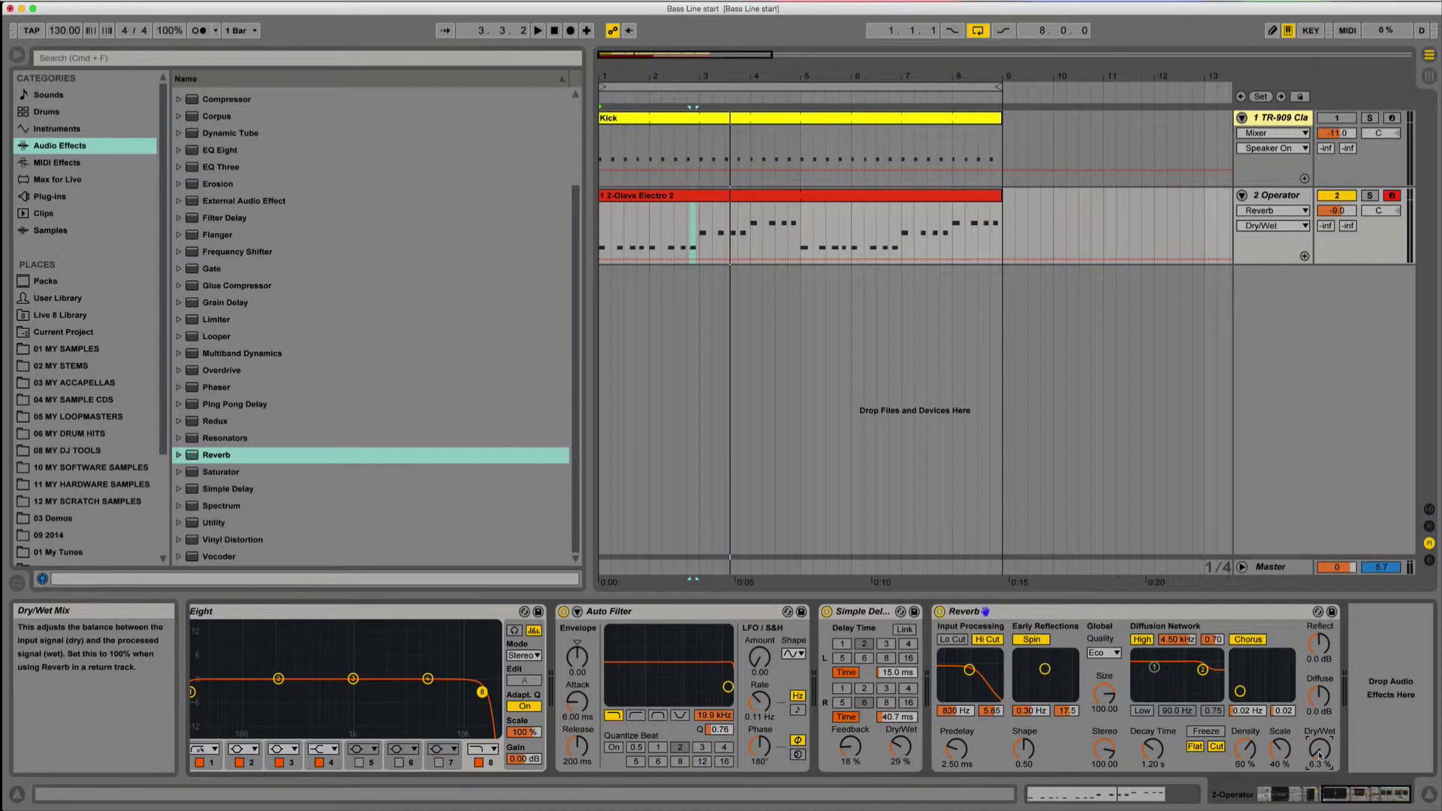
key(space)
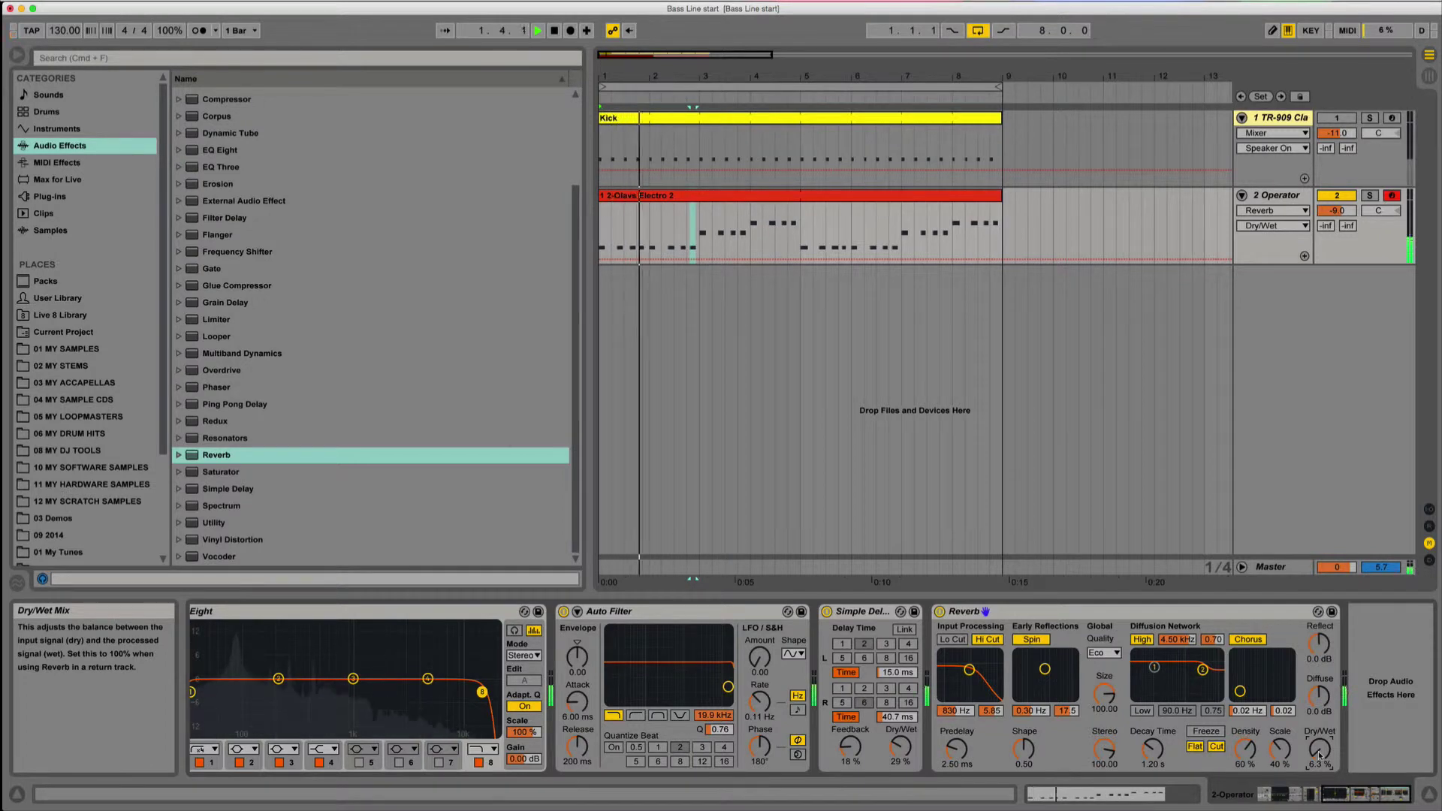
drag(1318, 754, 1318, 758)
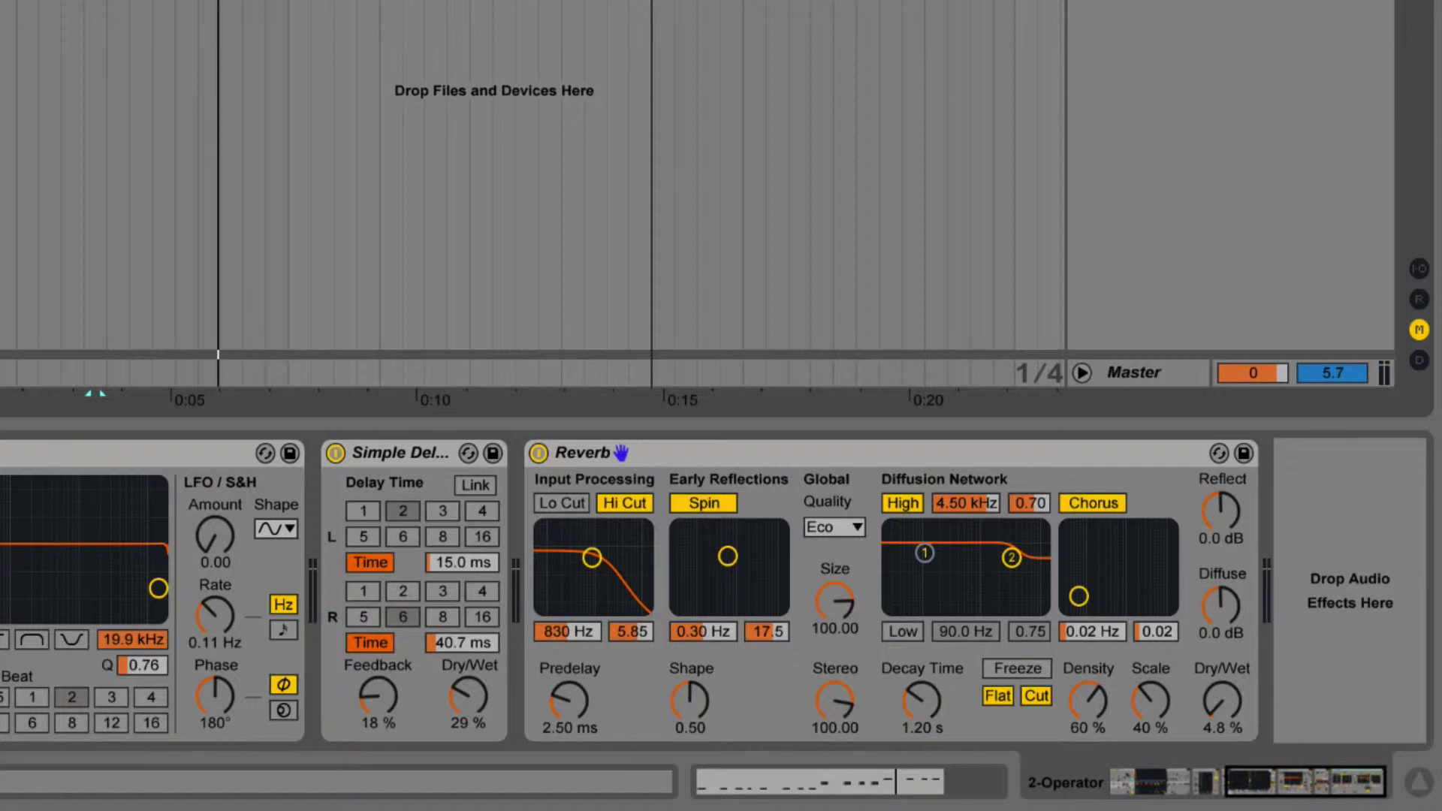
Add a Ping Pong Delay after the Reverb and set its dry/wet to 16% during playback
drag(620, 451, 1351, 452)
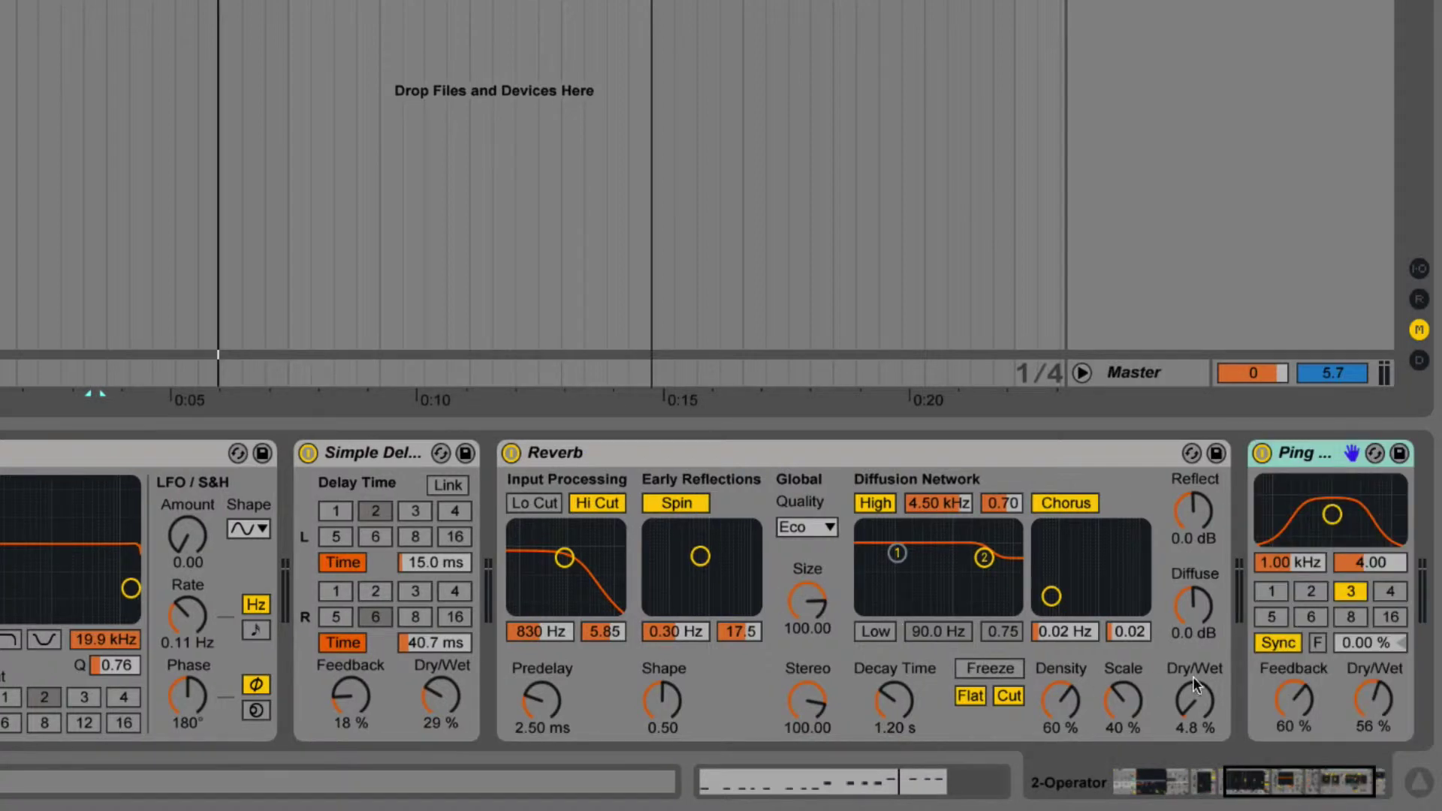
drag(1380, 703, 1381, 773)
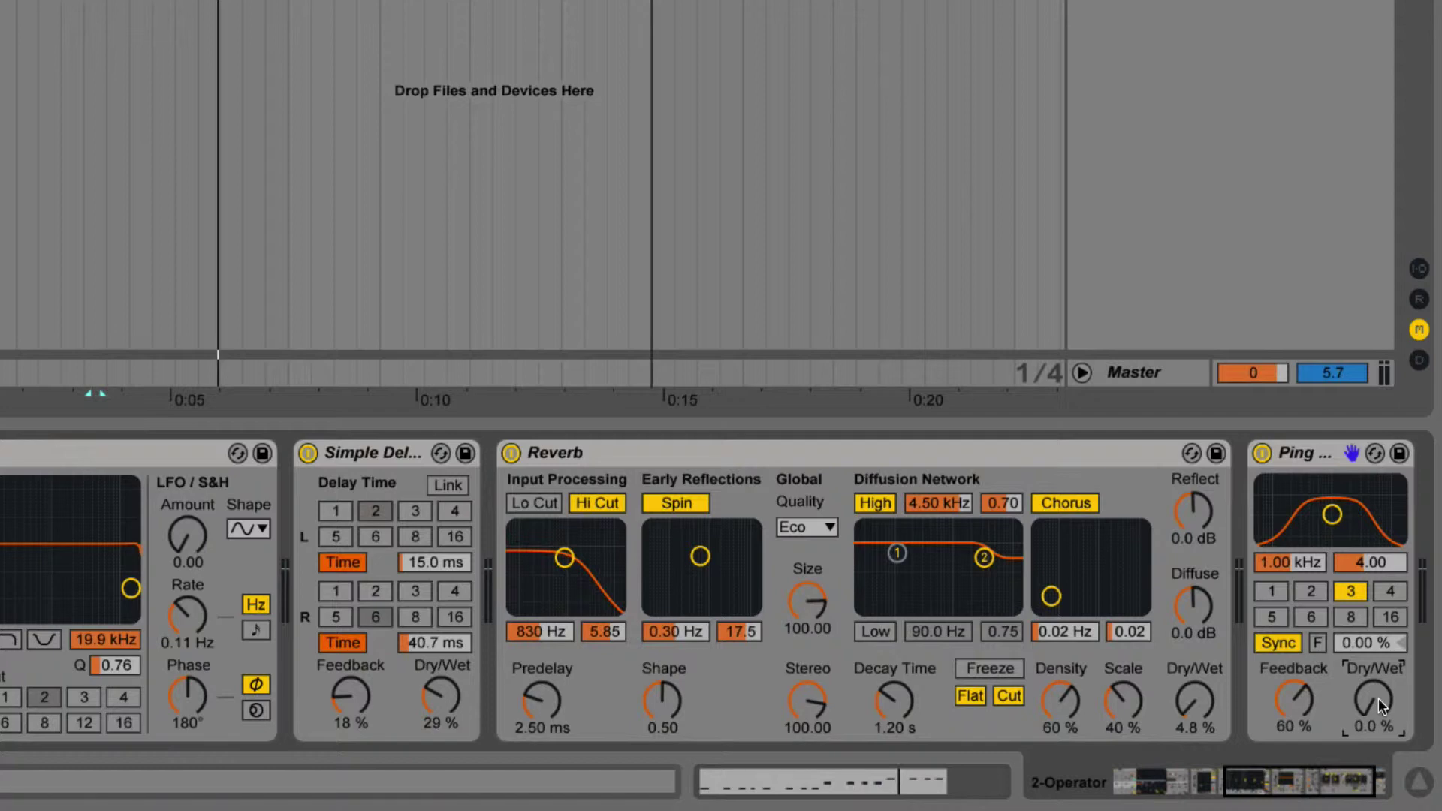
key(space)
drag(1377, 700, 1377, 679)
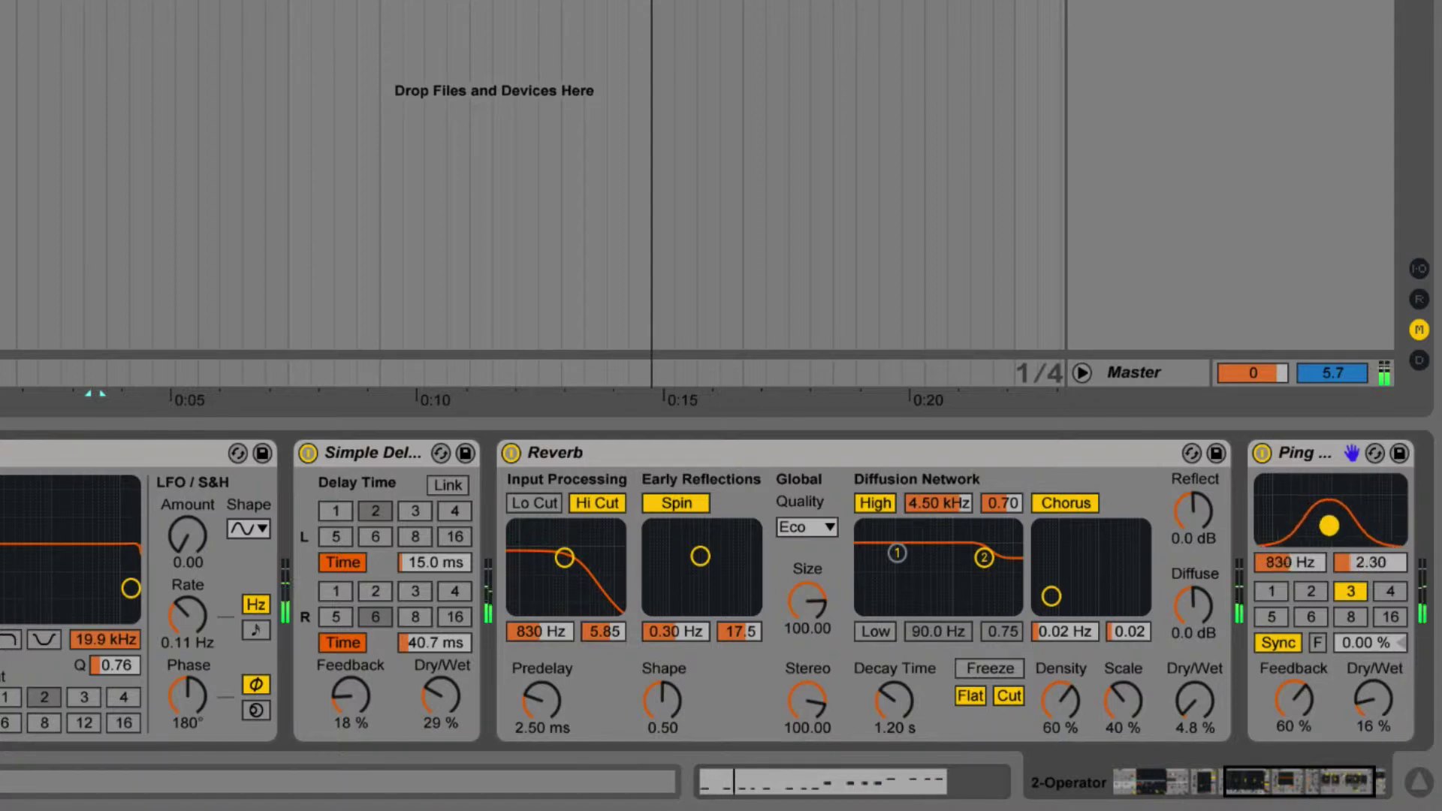
Set the Ping Pong Delay's filter to 425 Hz with a width of 1.02 and its dry/wet to 13%
drag(1326, 526, 1300, 527)
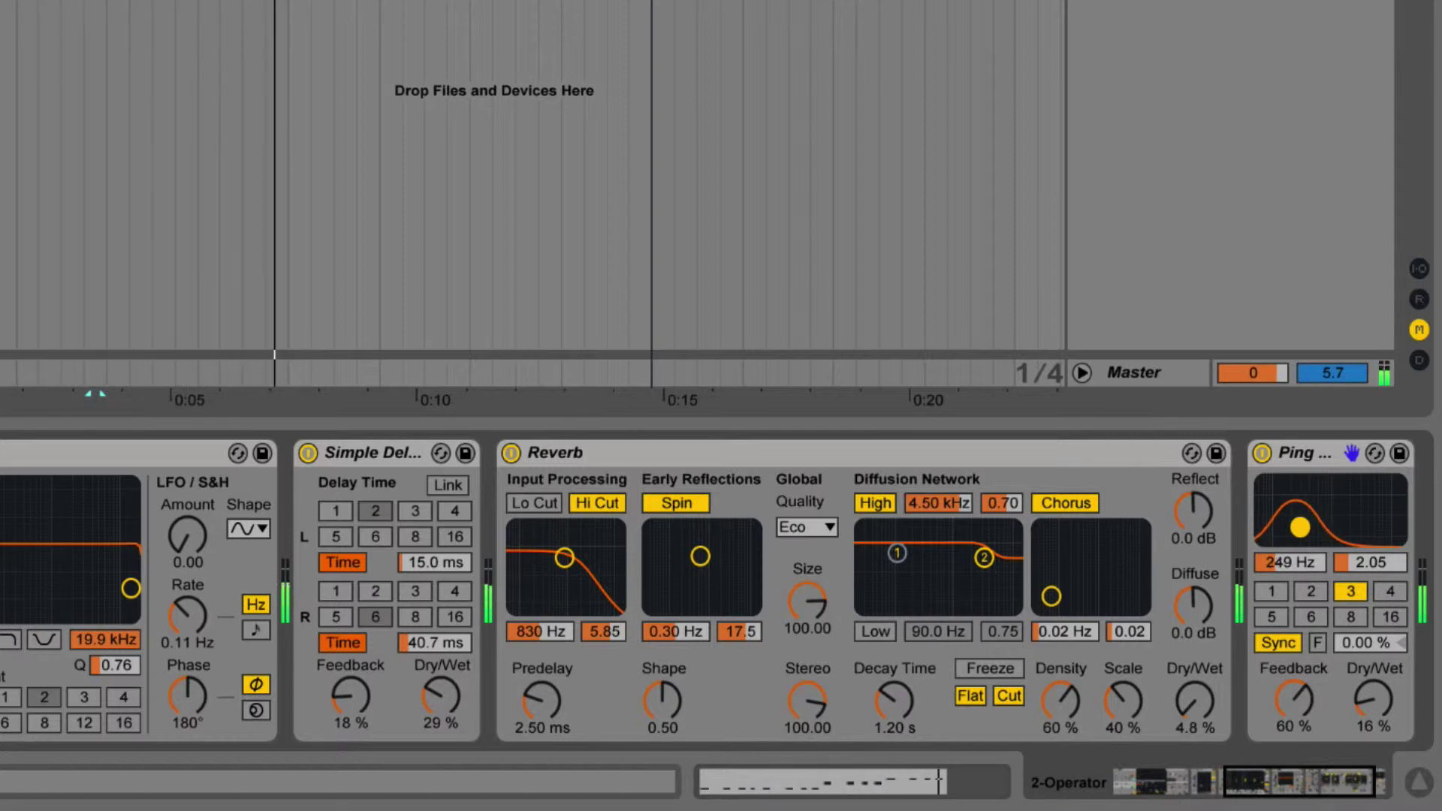
drag(1373, 699, 1372, 705)
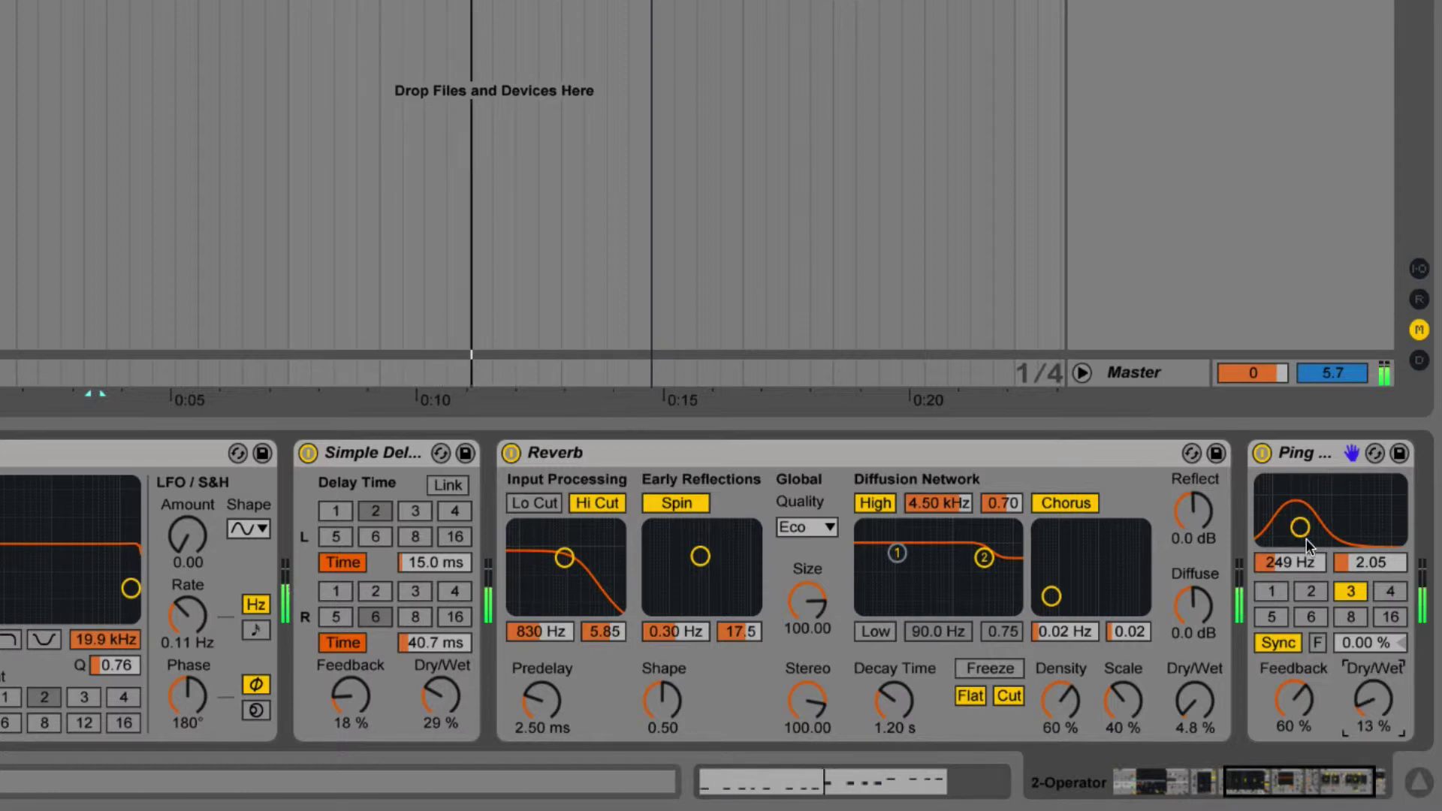
drag(1301, 529, 1312, 536)
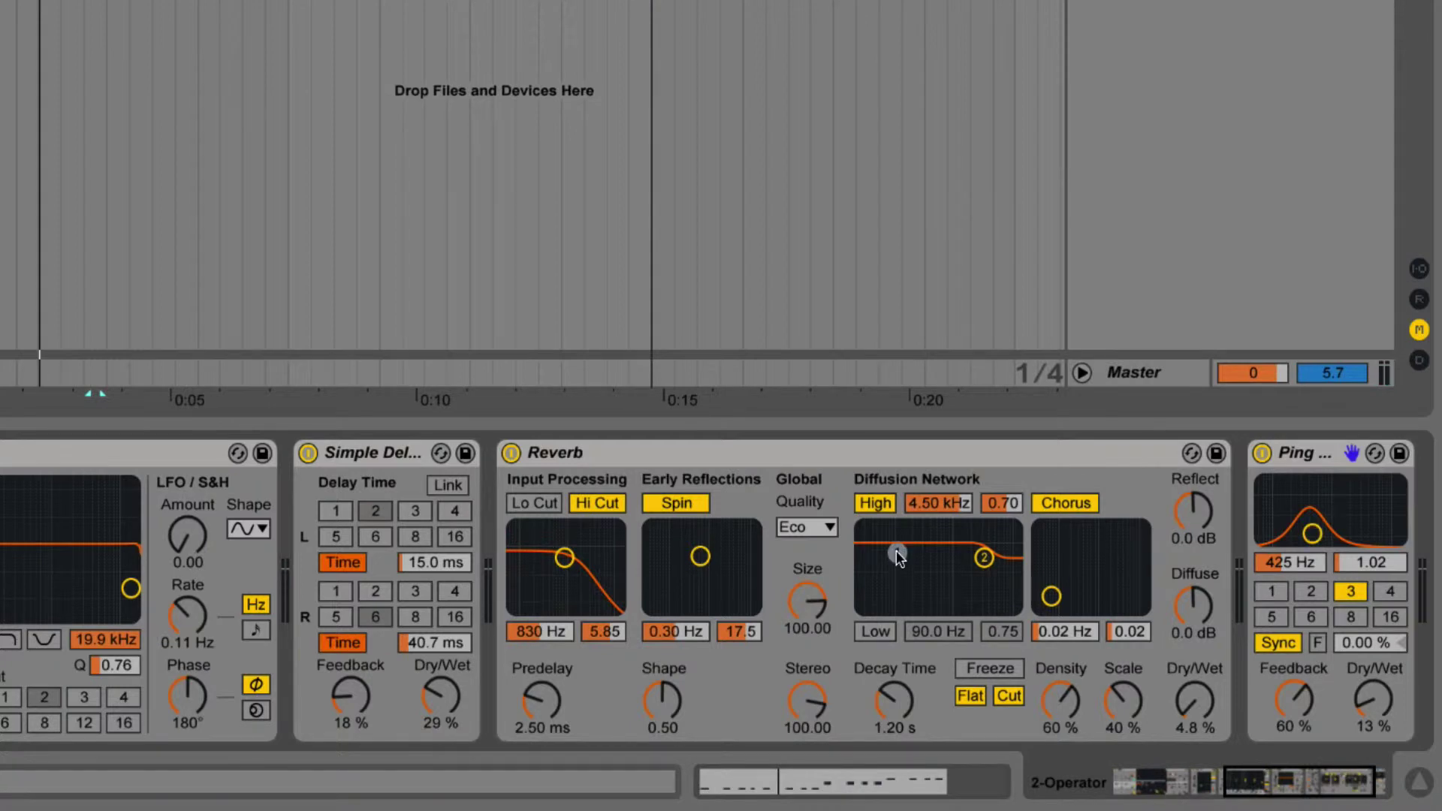
In the Reverb, enable the diffusion network's Low filter at 213 Hz and 0.20, and the input Lo Cut with a 546 Hz frequency
click(875, 632)
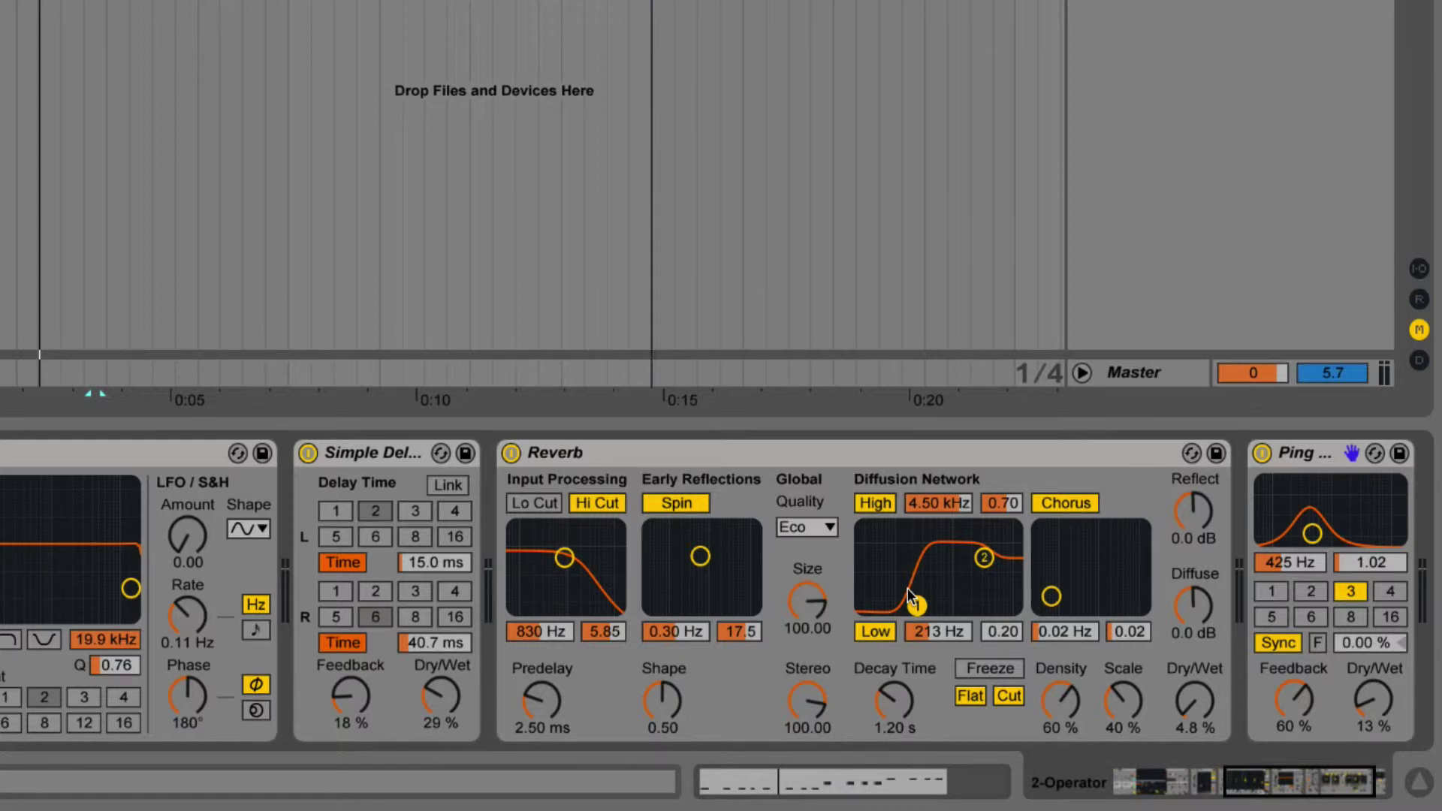
key(space)
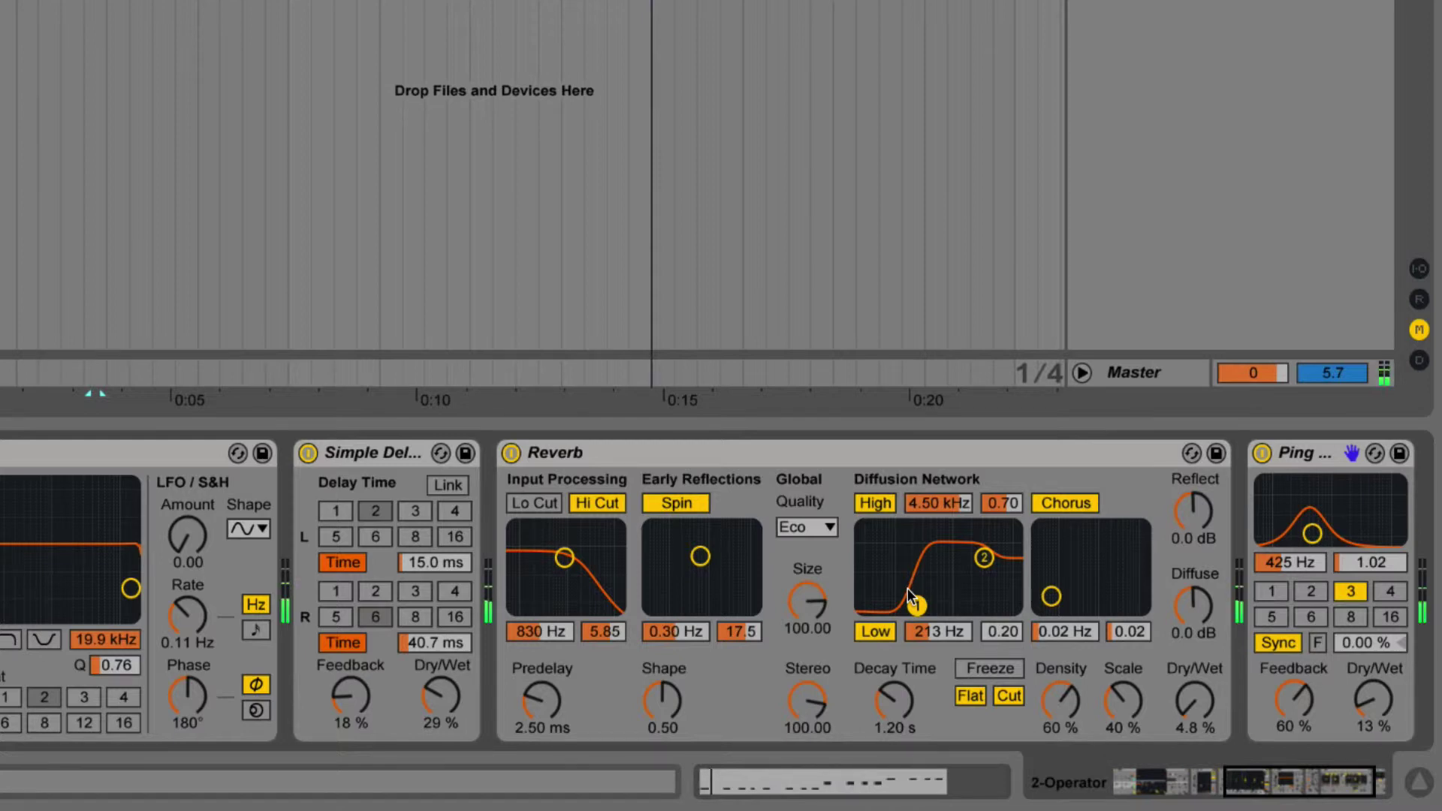
click(536, 502)
mouse_move(539, 630)
mouse_down()
mouse_move(539, 616)
mouse_move(539, 643)
mouse_up()
drag(558, 557, 556, 557)
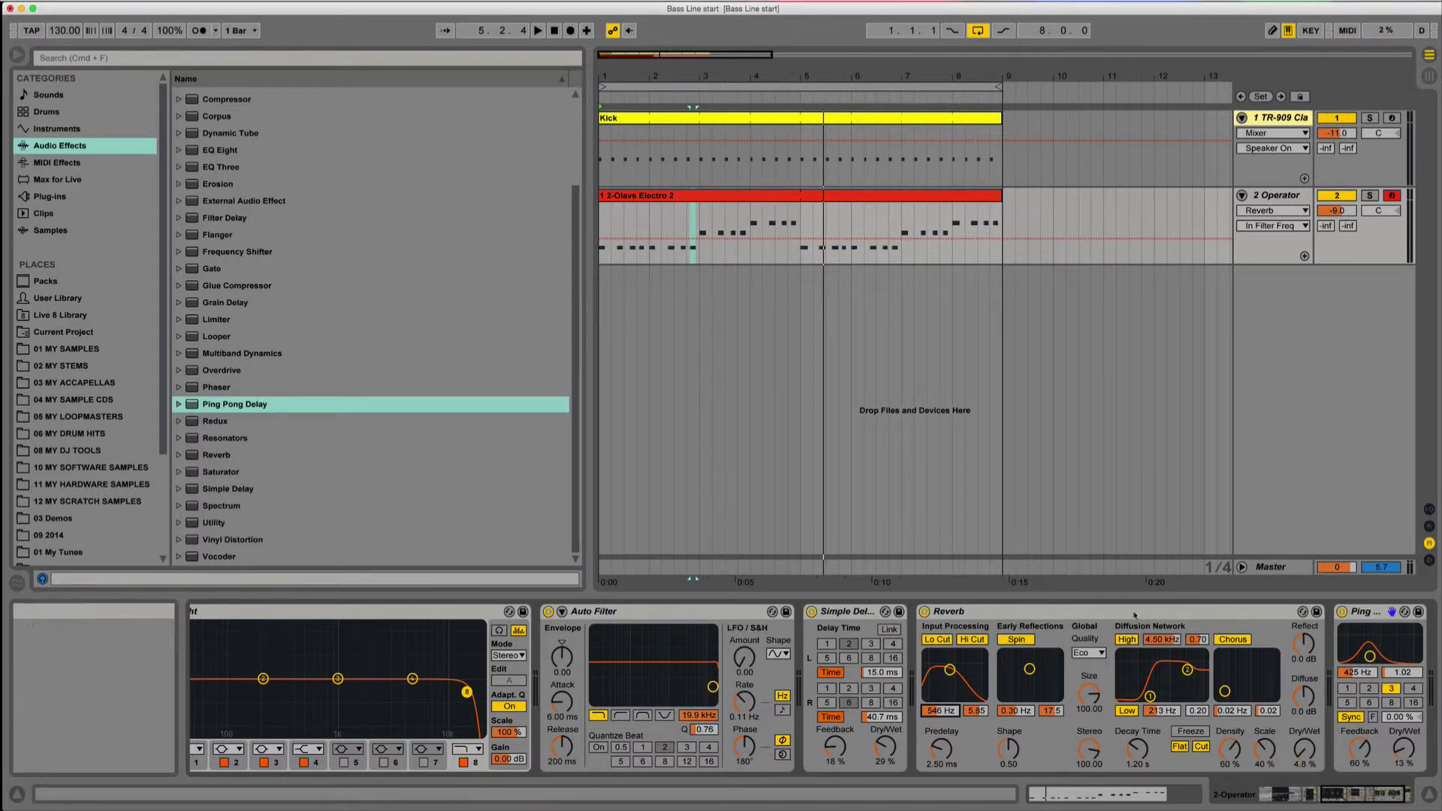
Select all devices in the bass track's chain and start playback
click(1363, 613)
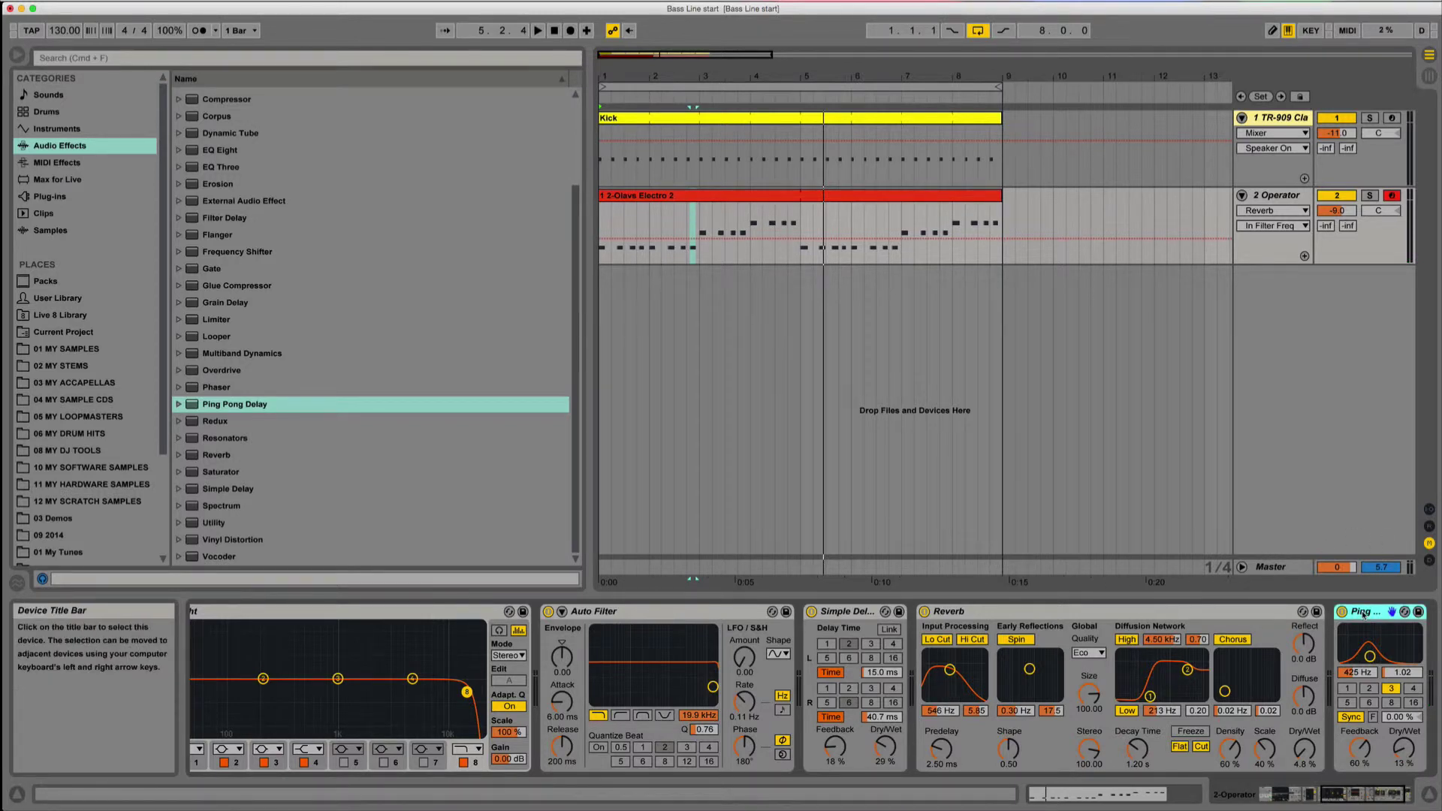
key(super+a)
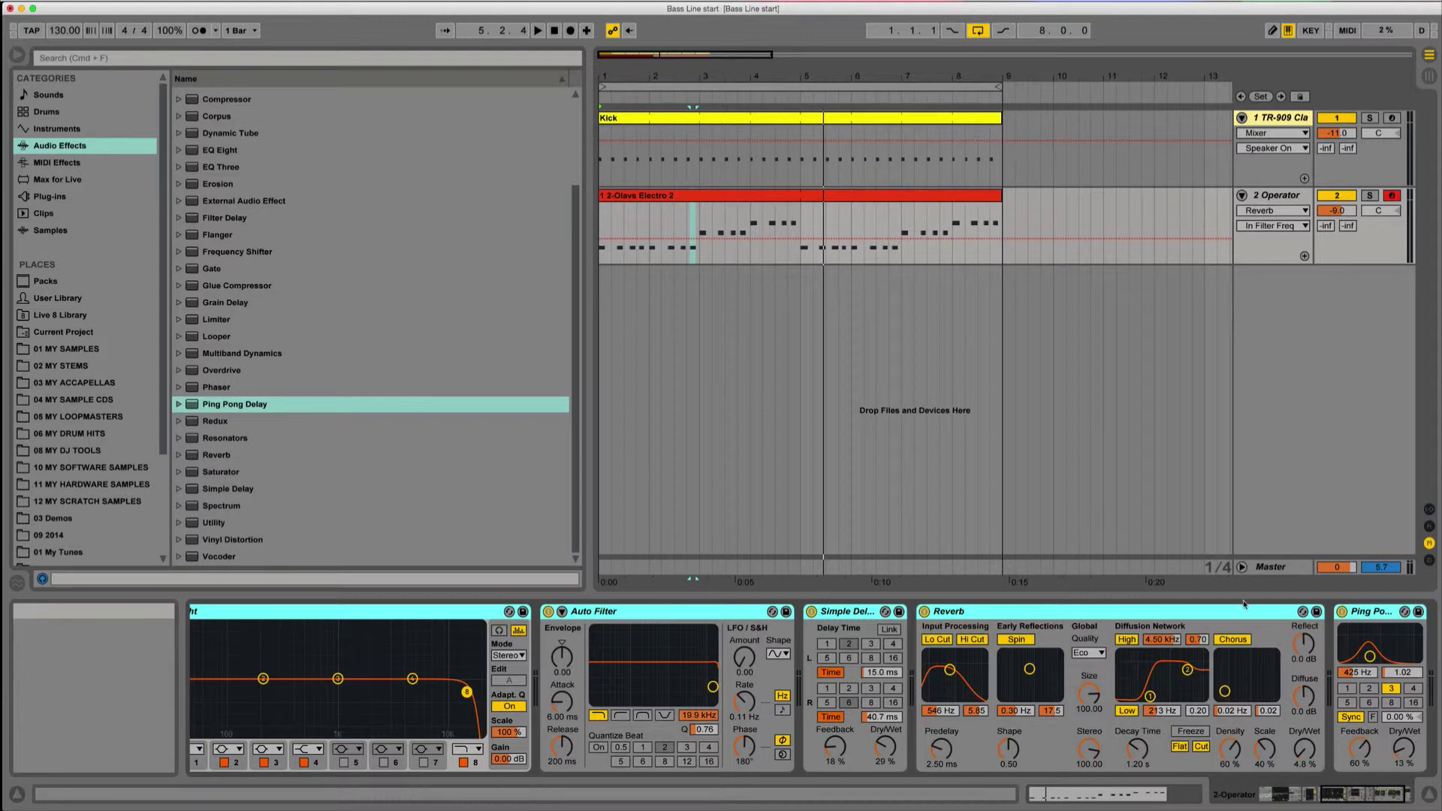
key(space)
click(1352, 615)
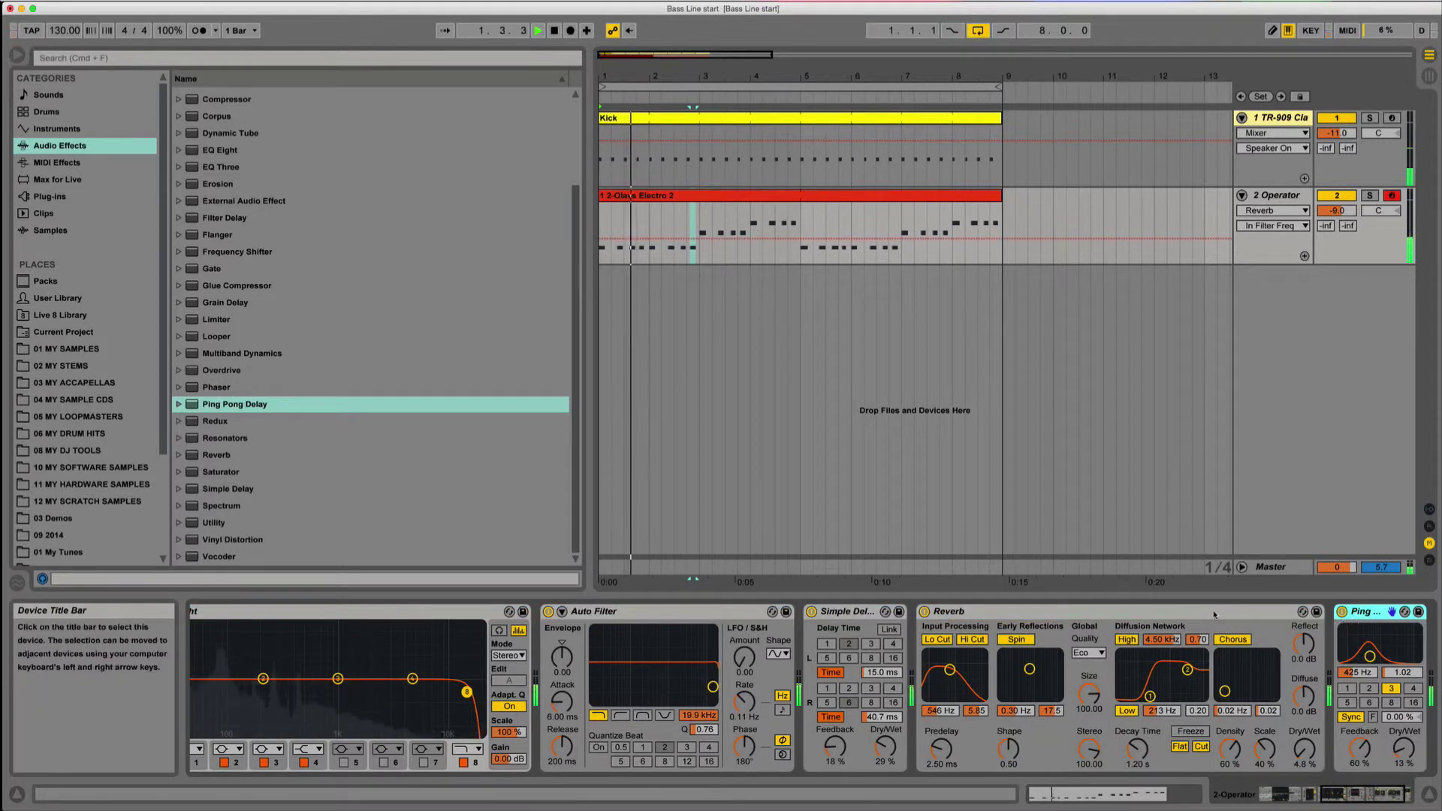
click(1186, 612)
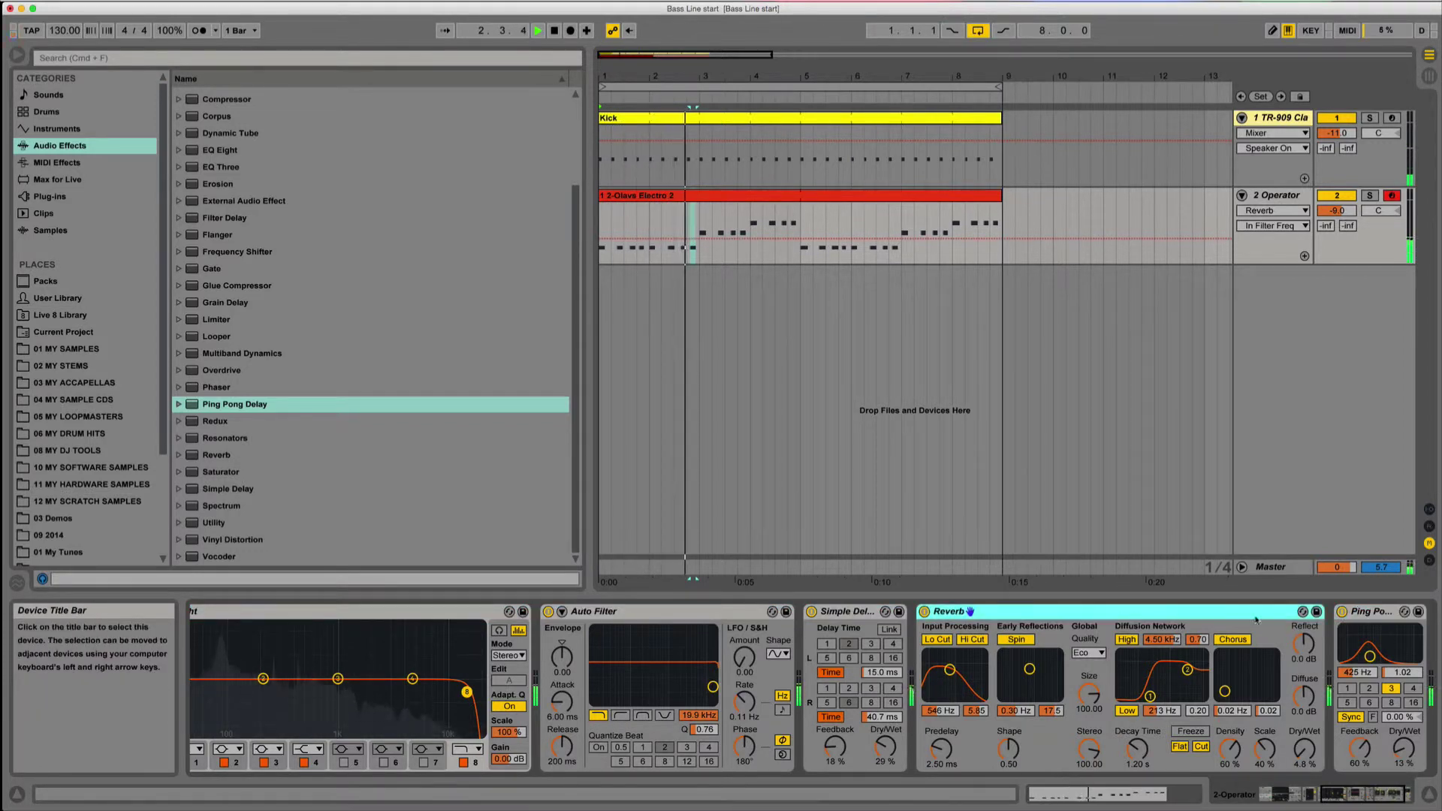
click(1366, 612)
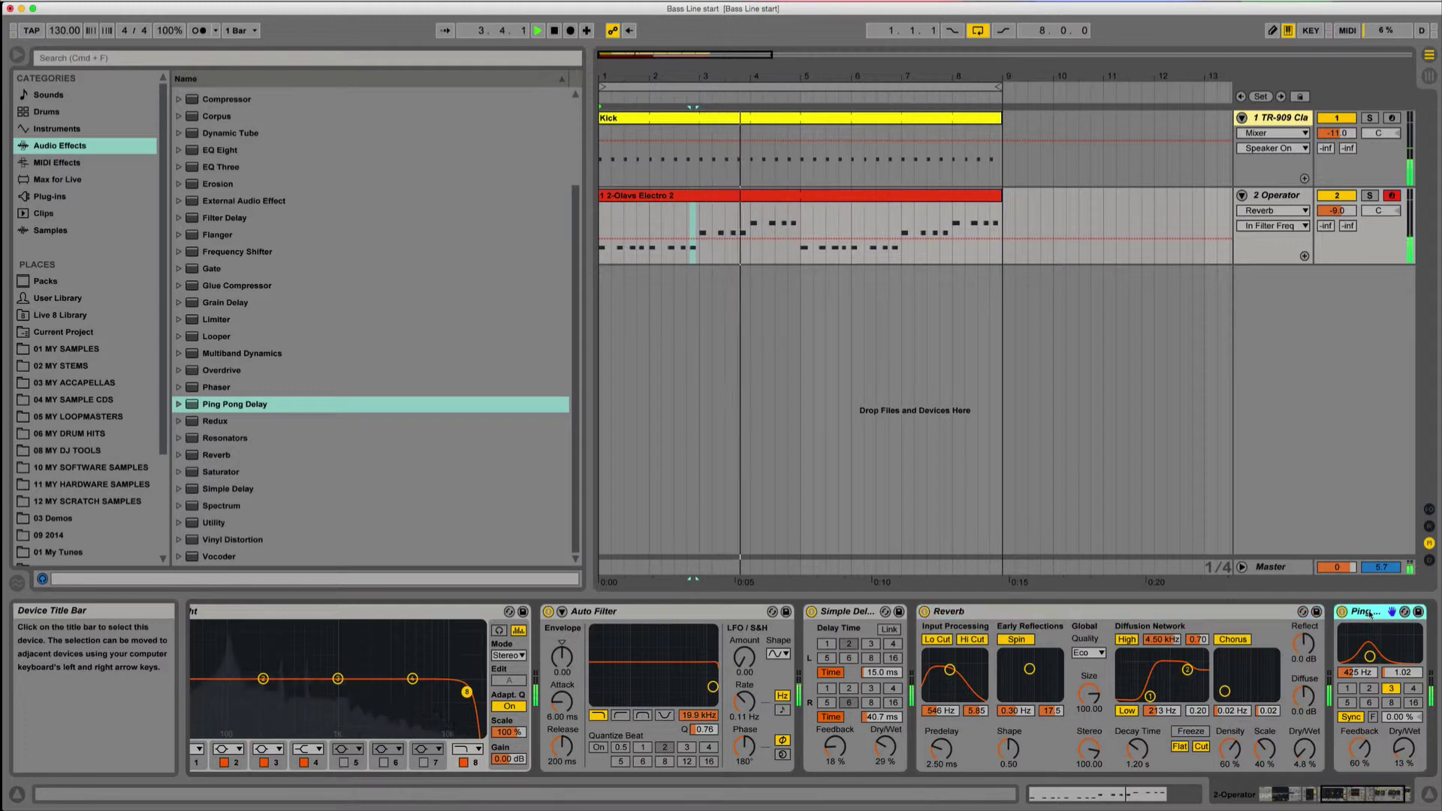
click(1271, 614)
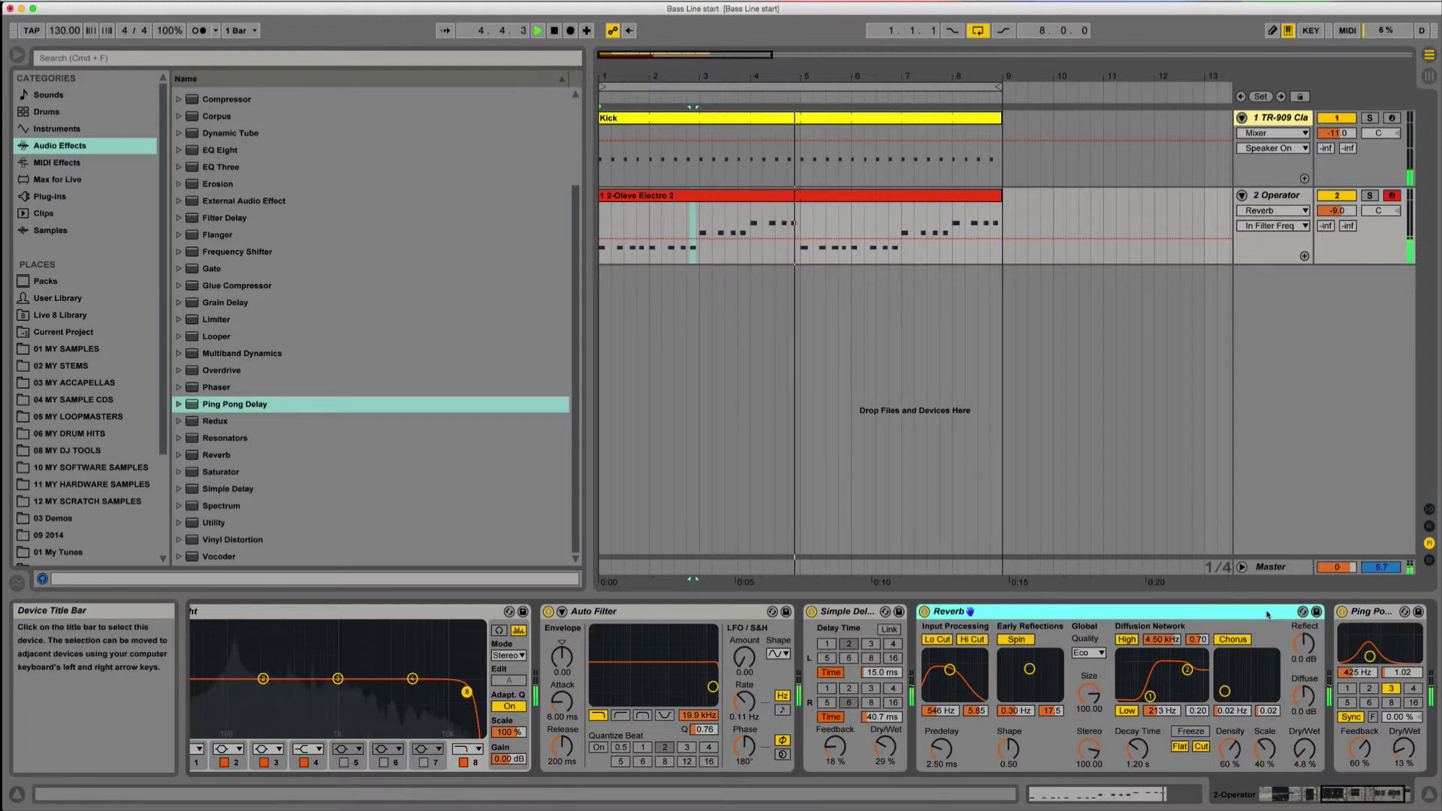
Select every device in the bass track's chain, from Operator through the Ping Pong Delay, and stop playback
click(1367, 614)
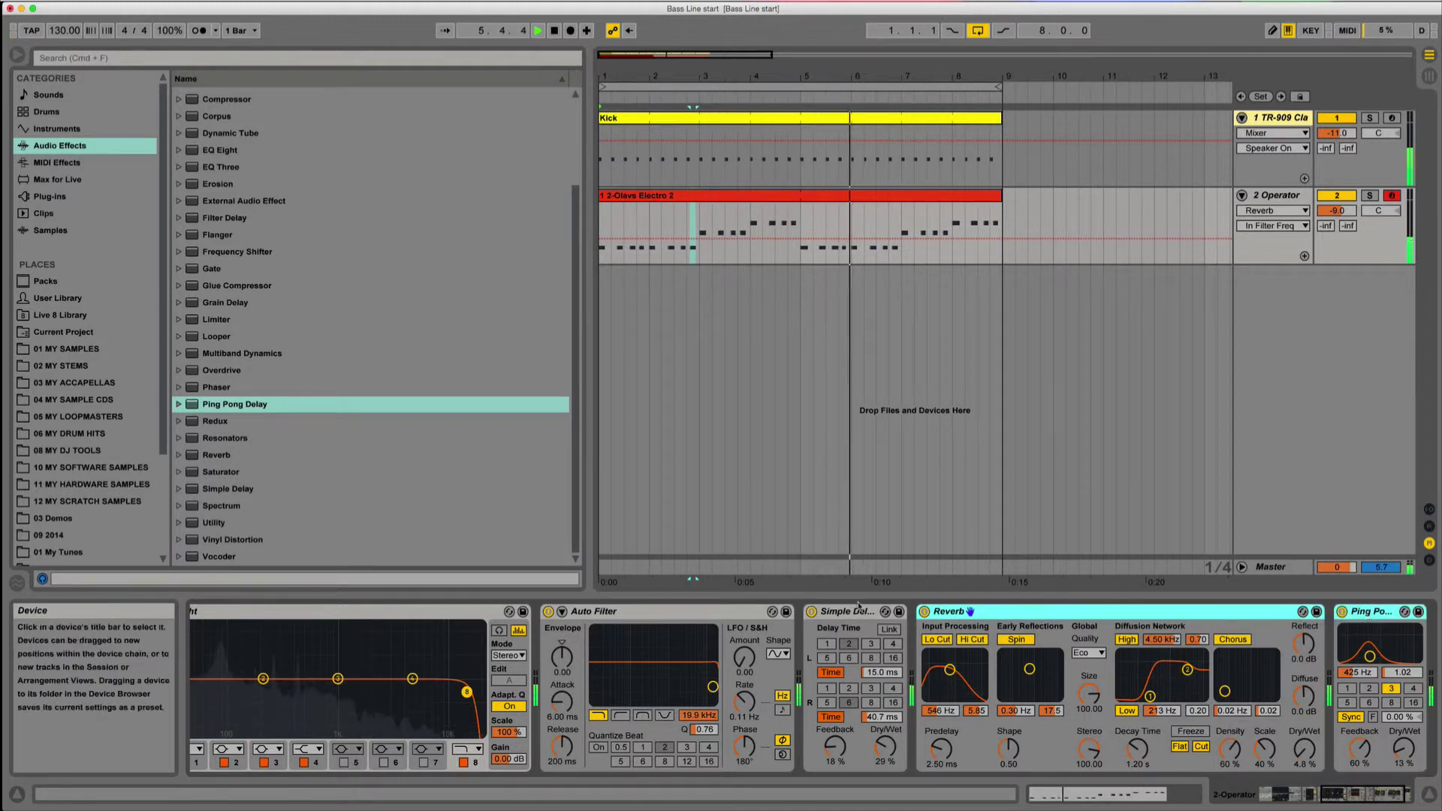
shift+click(849, 611)
shift+click(661, 609)
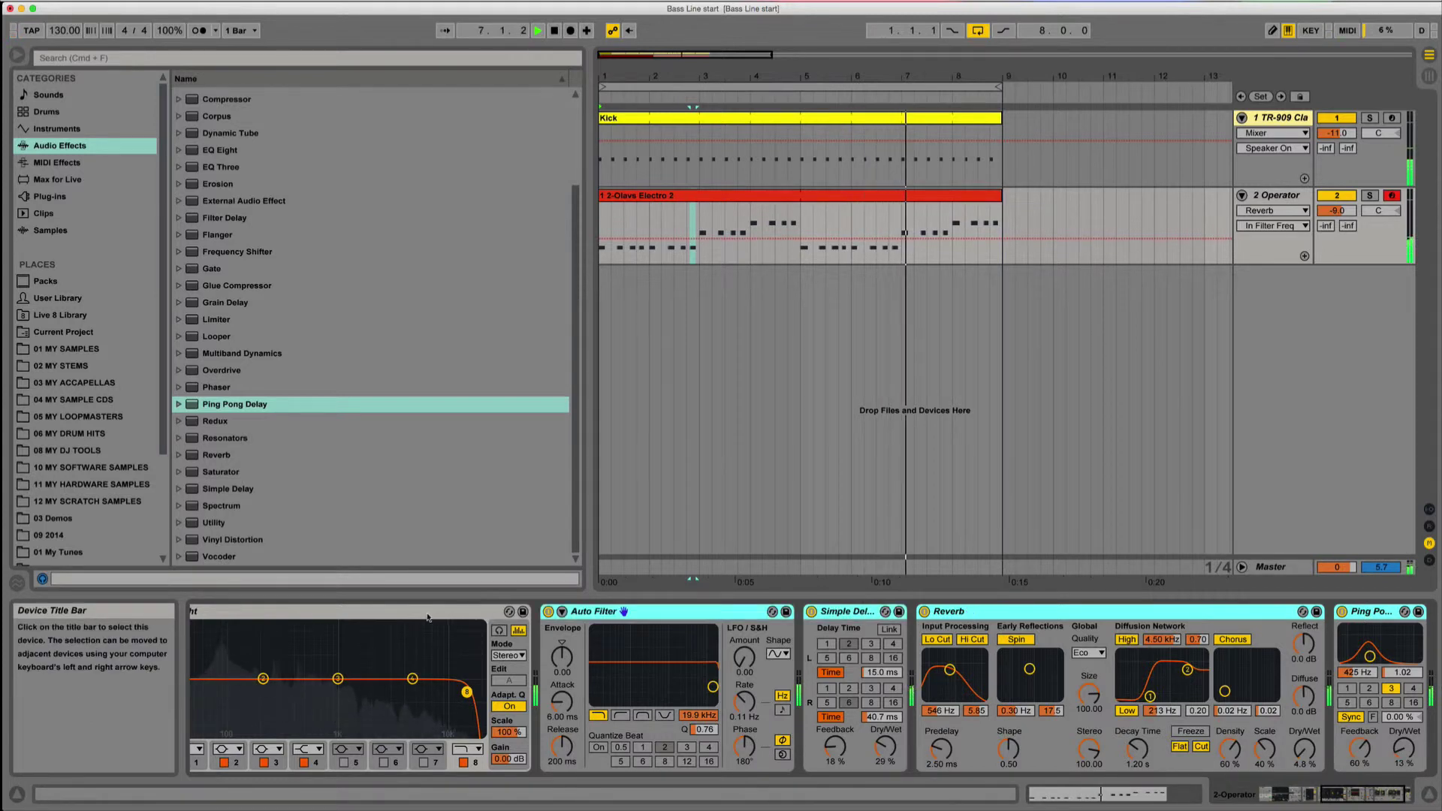
key(Delete)
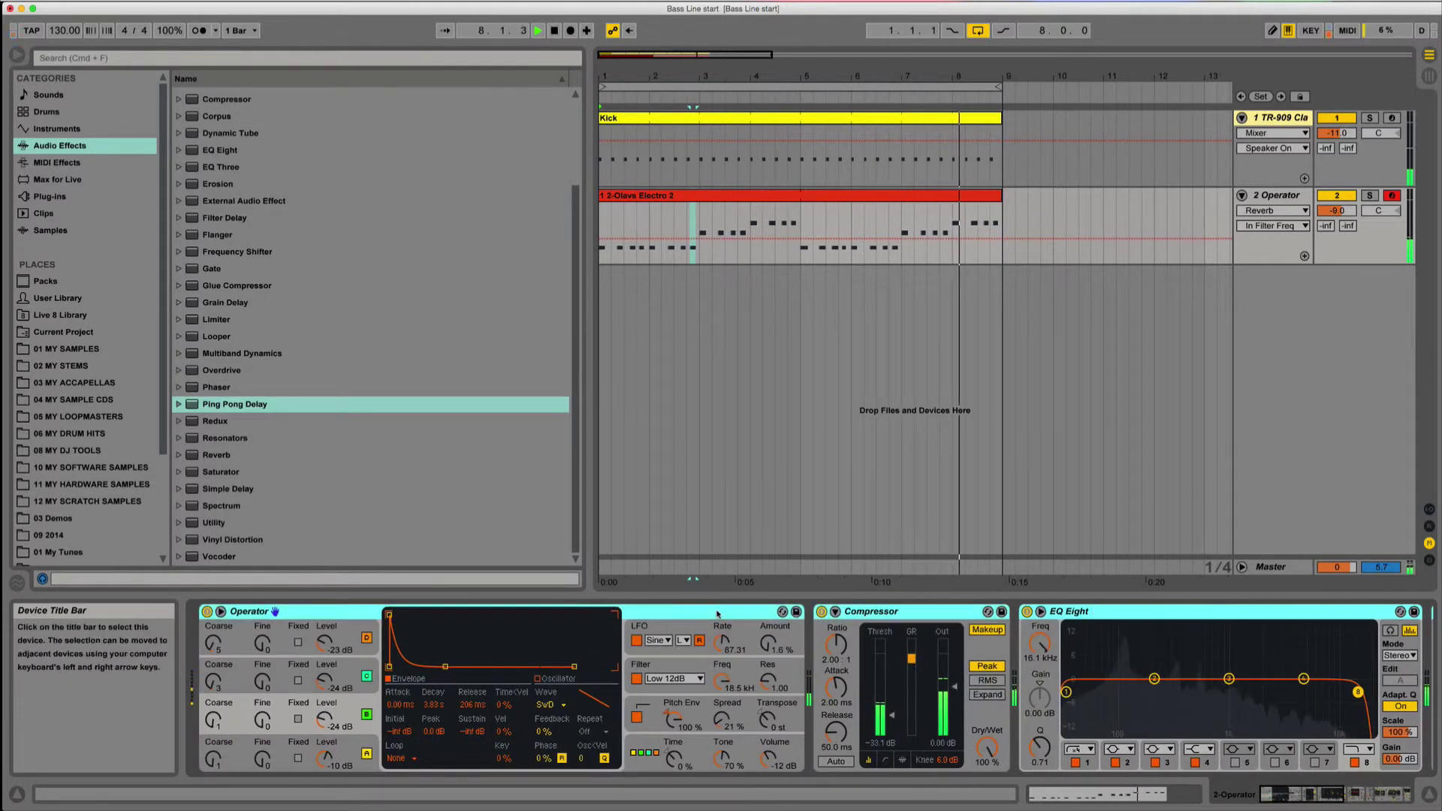
shift+click(796, 612)
click(796, 611)
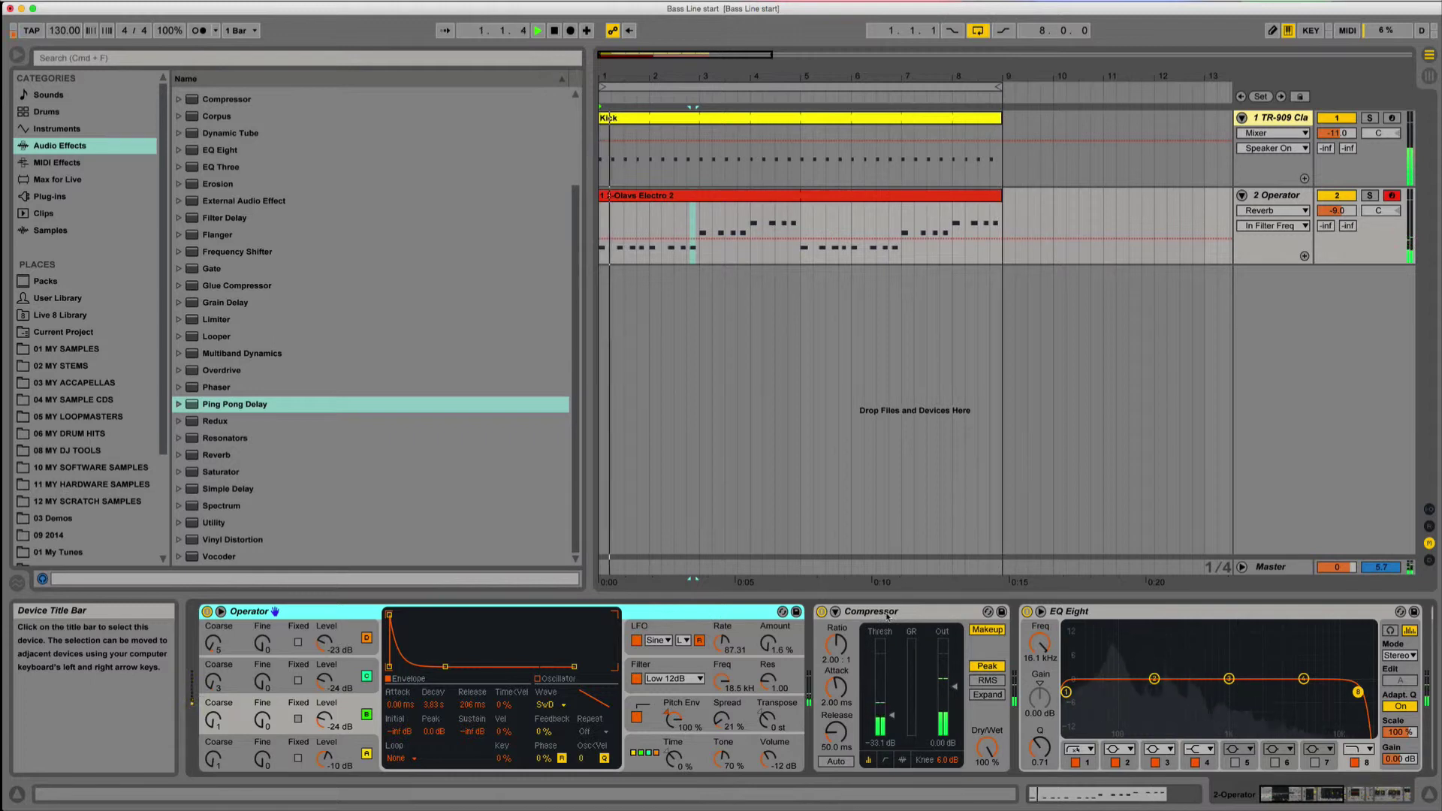
key(super+a)
key(space)
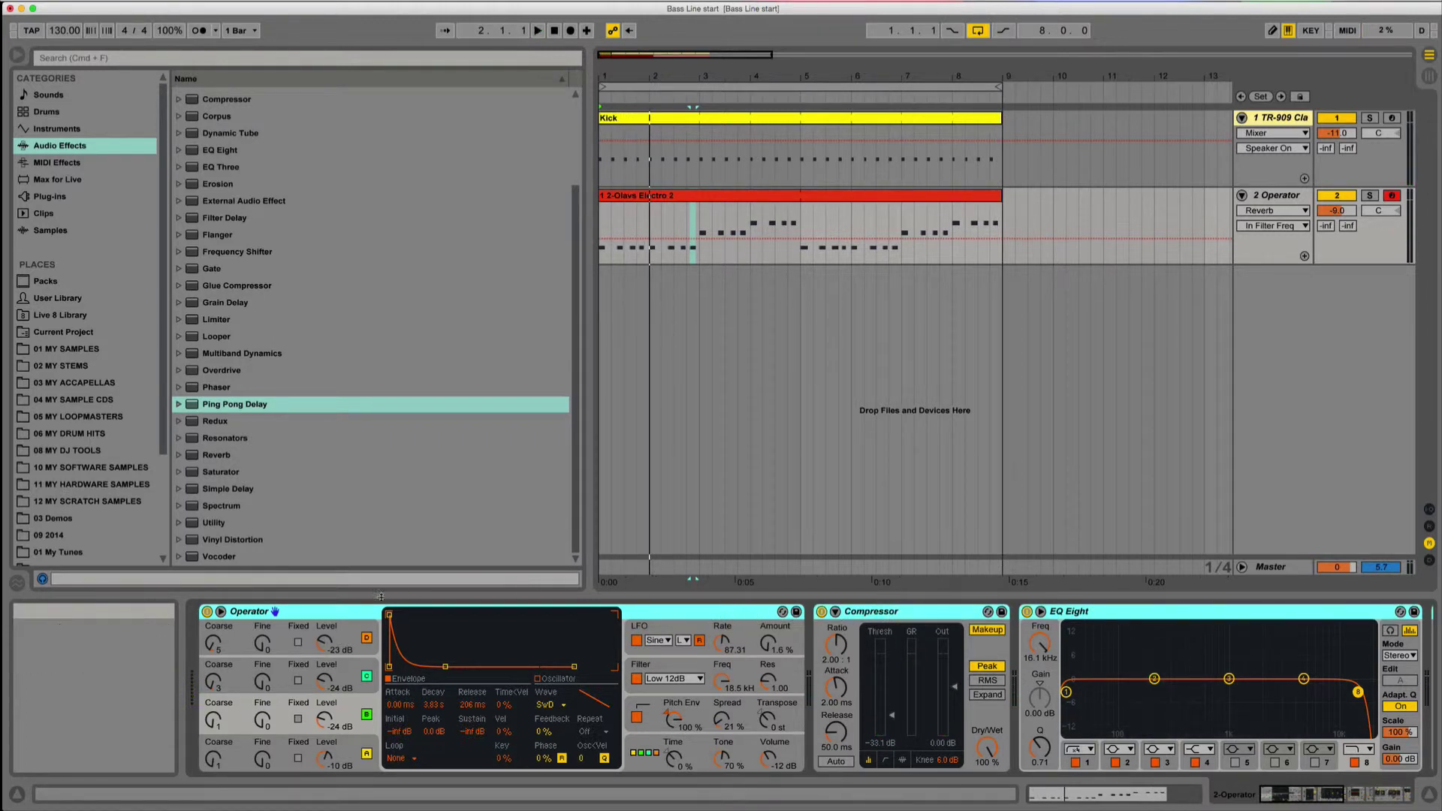
Group the selected devices into an Instrument Rack and show the rack's macro controls
right_click(293, 614)
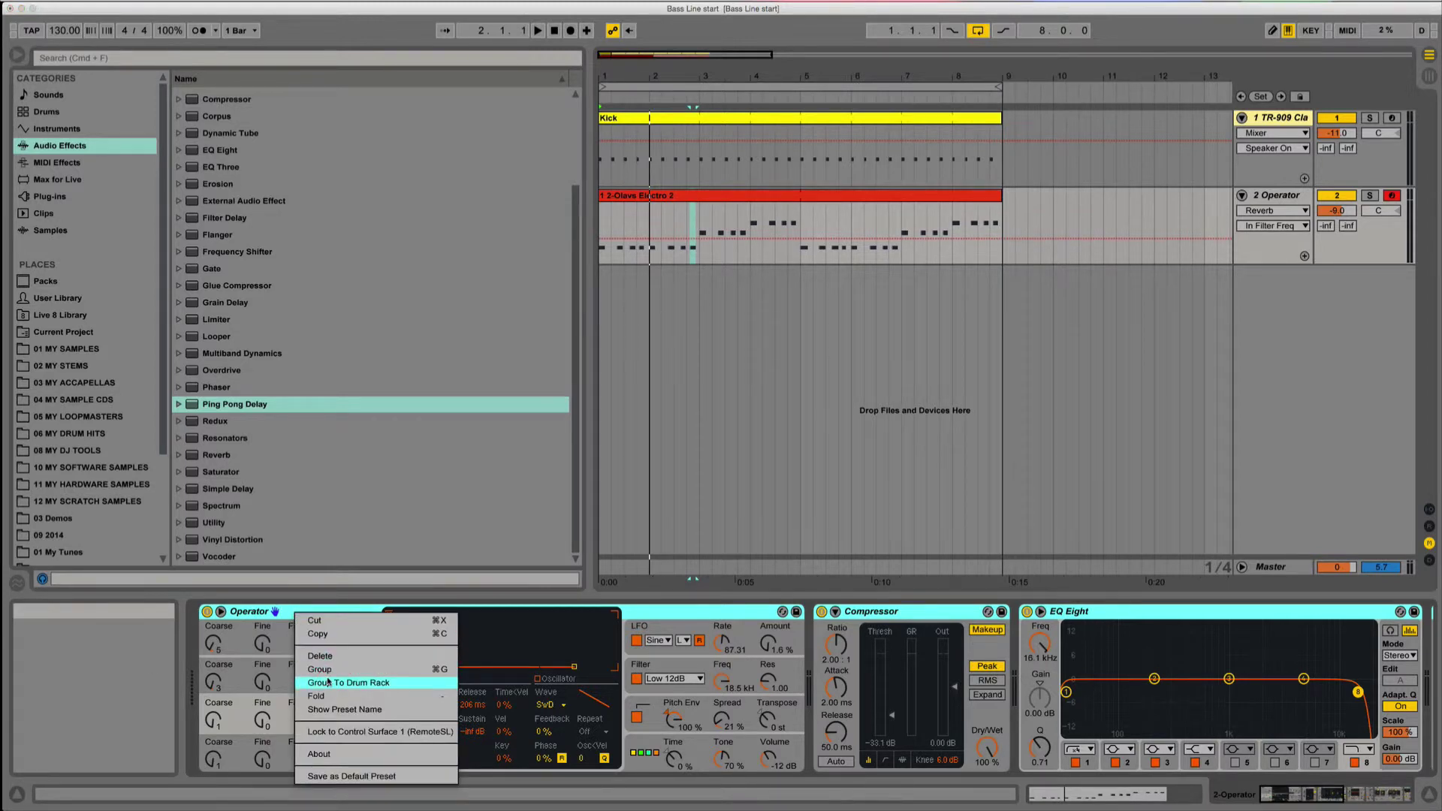
click(316, 611)
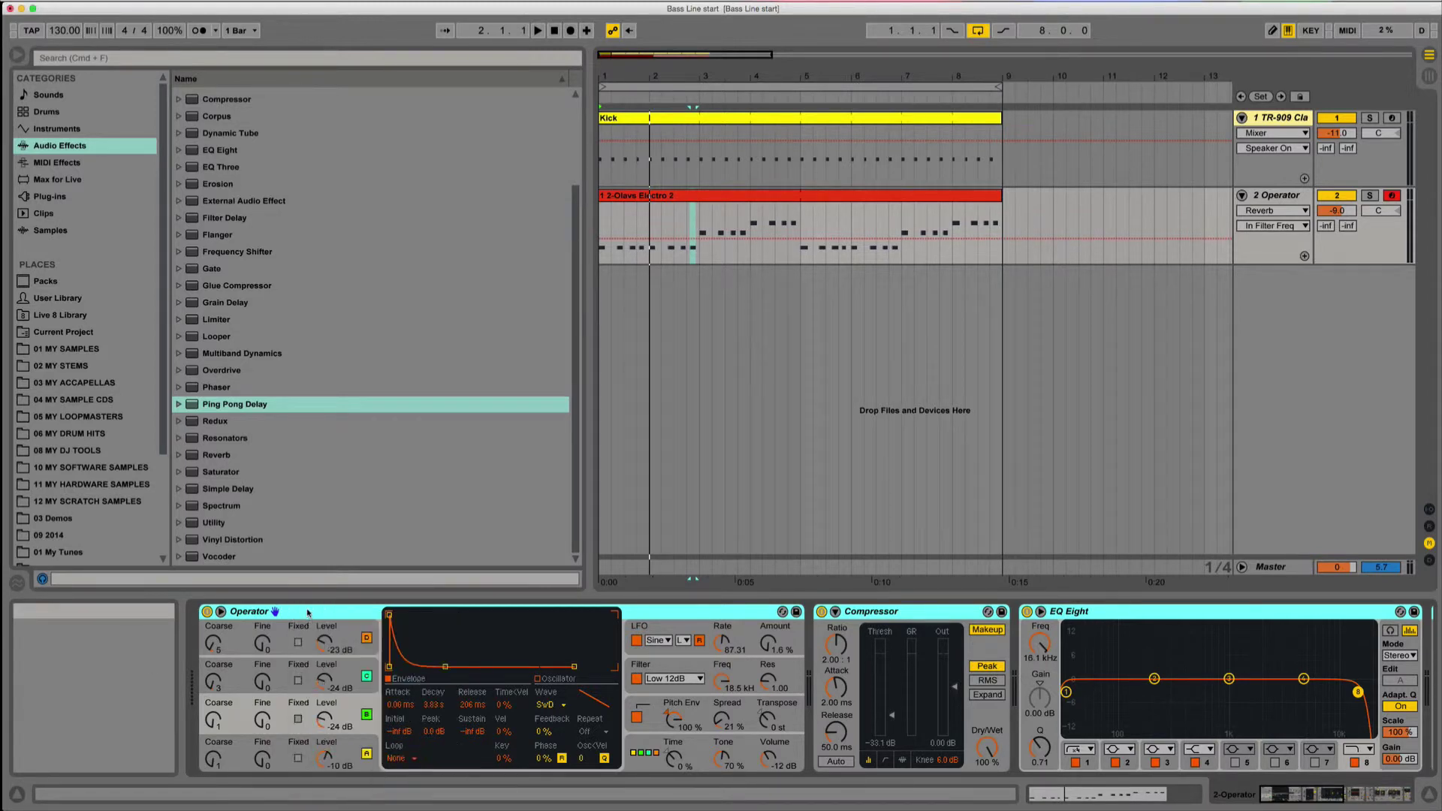
scroll(687, 644, down, 5)
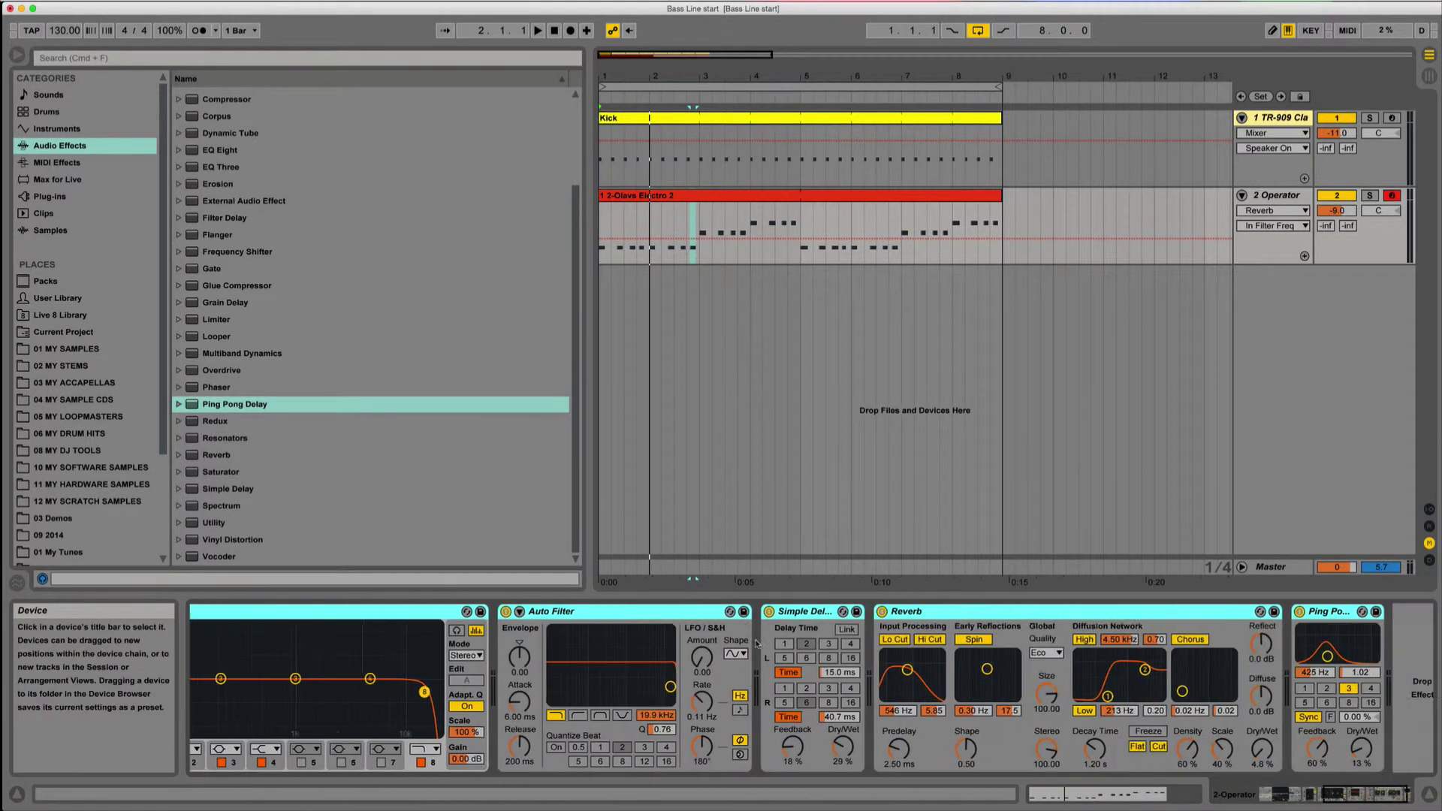
scroll(758, 644, up, 5)
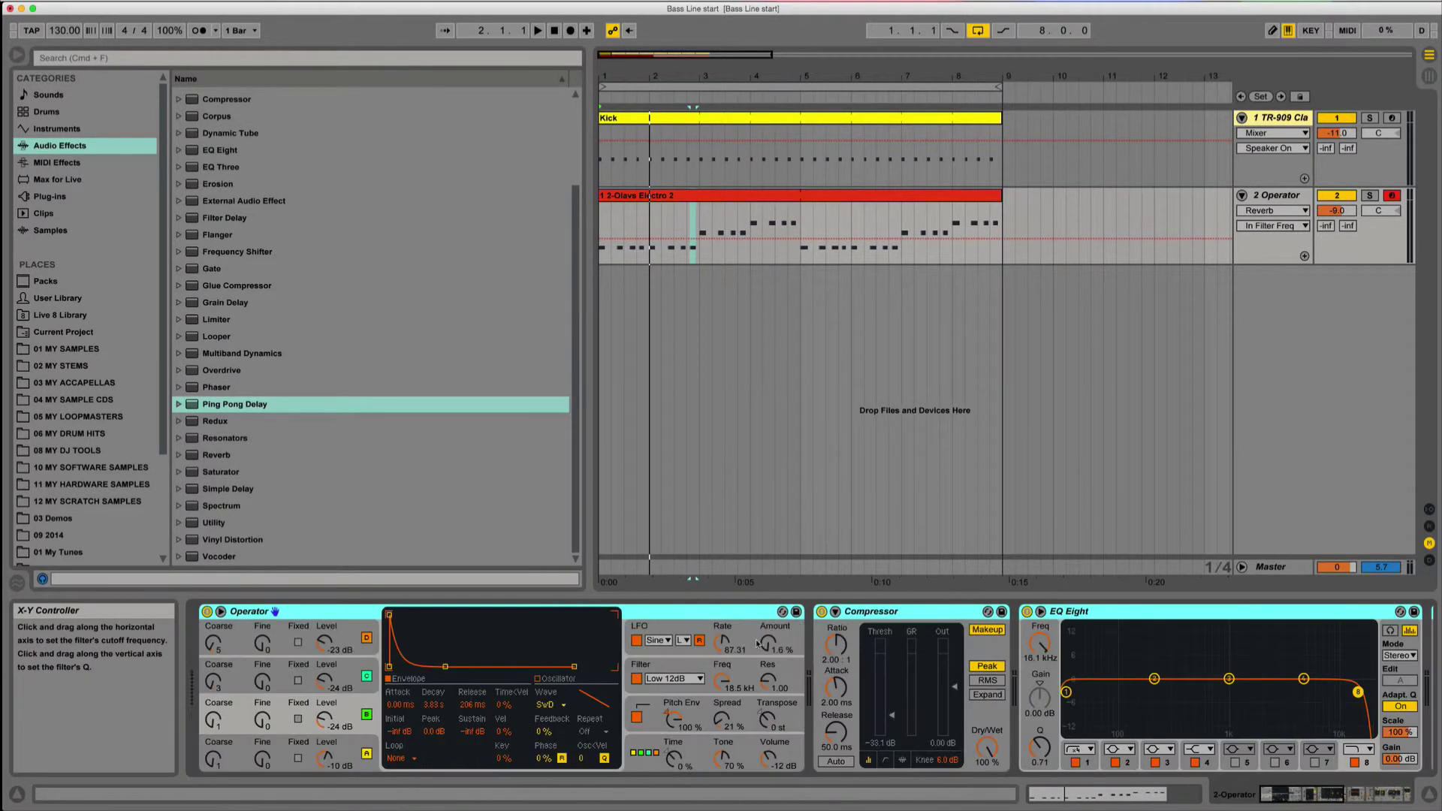
right_click(858, 613)
click(911, 668)
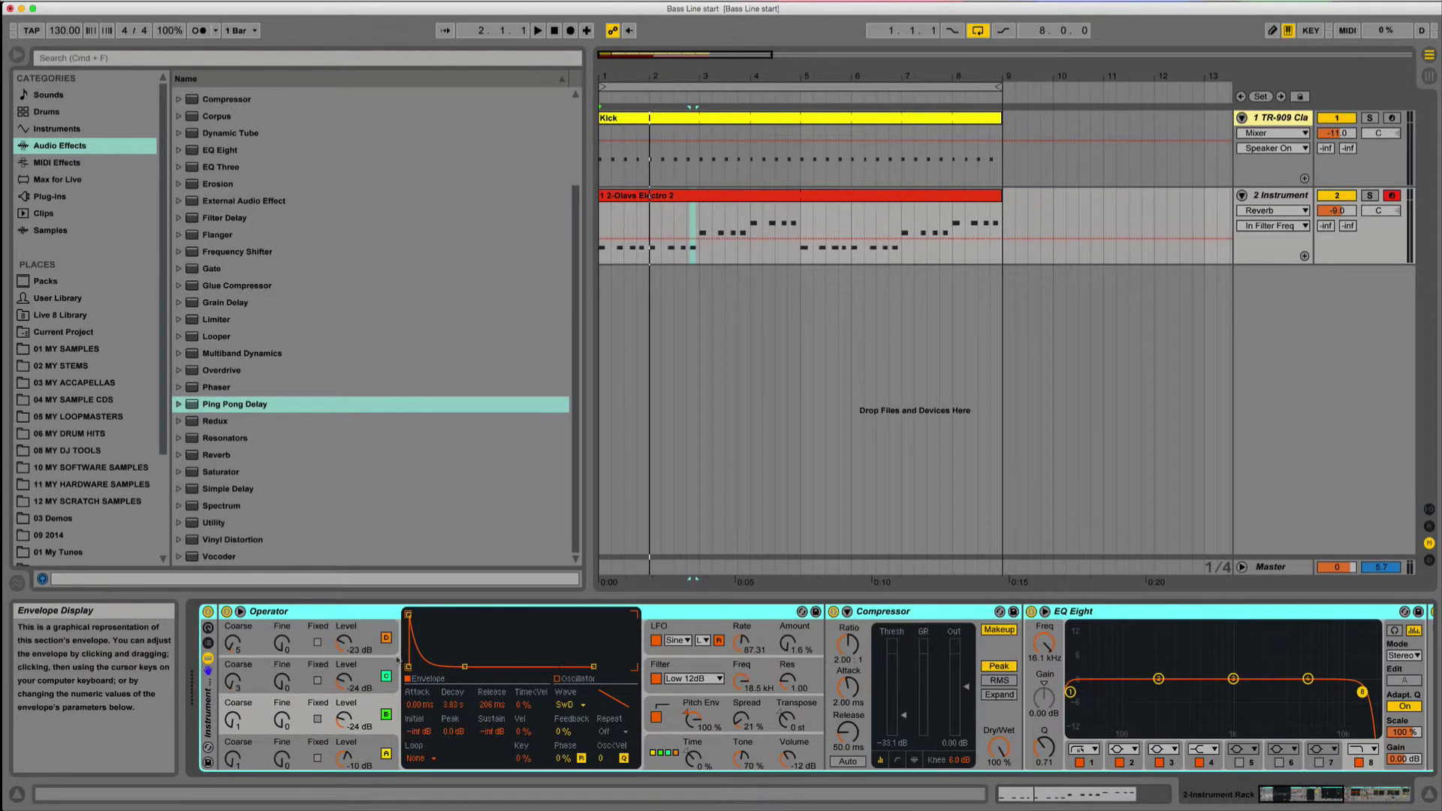
click(208, 627)
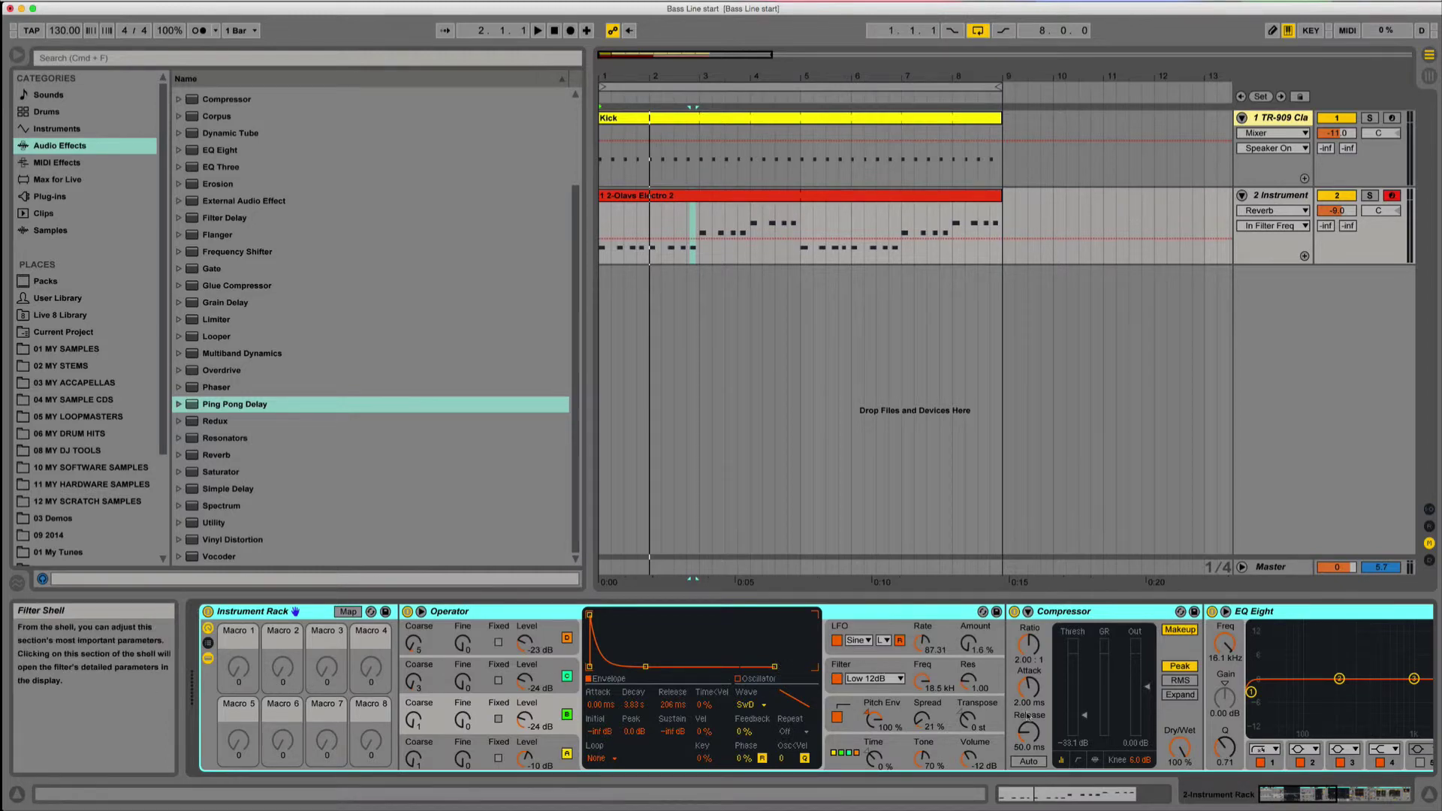
Map the Auto Filter's cutoff frequency to Macro 1 and its resonance (Q) to Macro 2
scroll(1025, 716, right, 10)
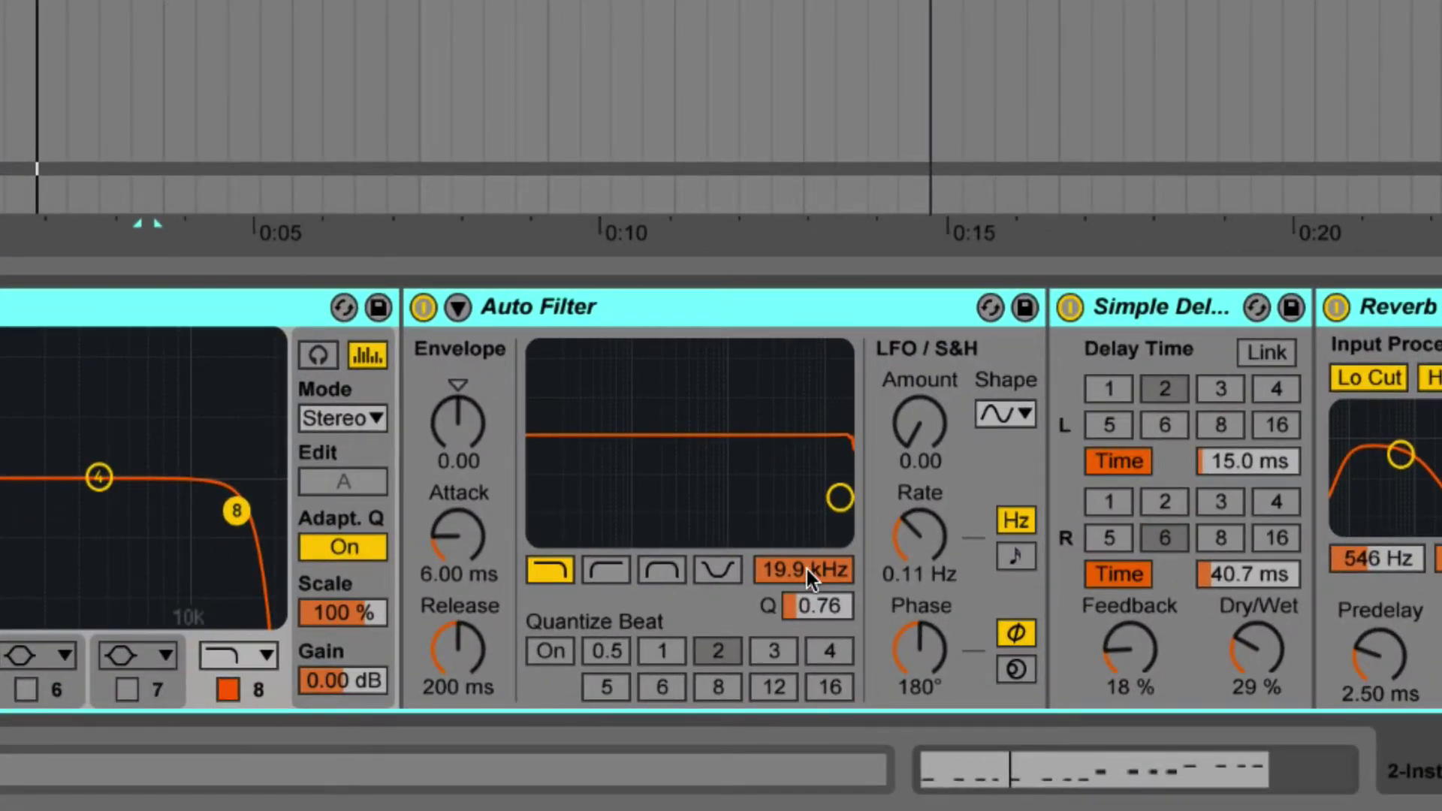
right_click(807, 569)
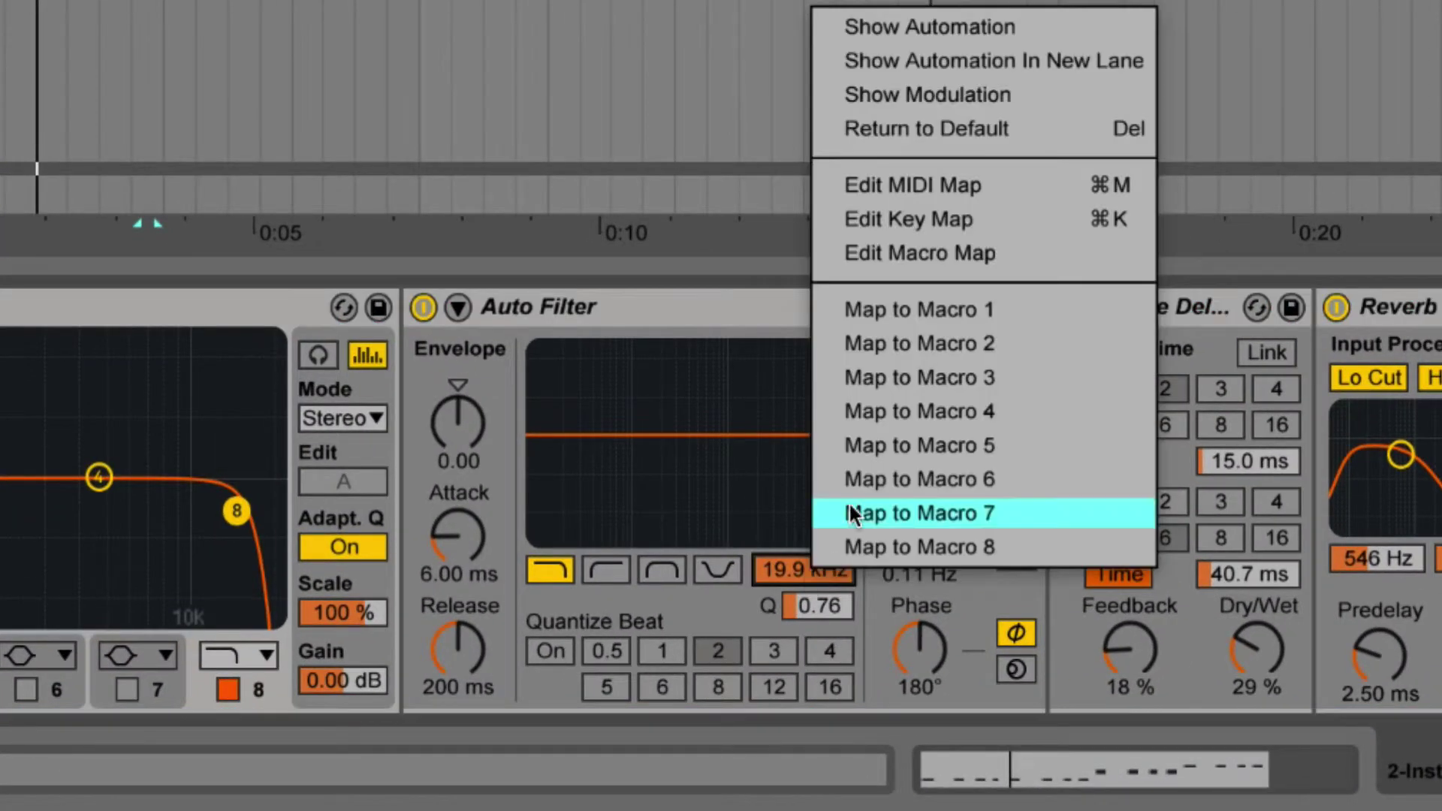
click(889, 310)
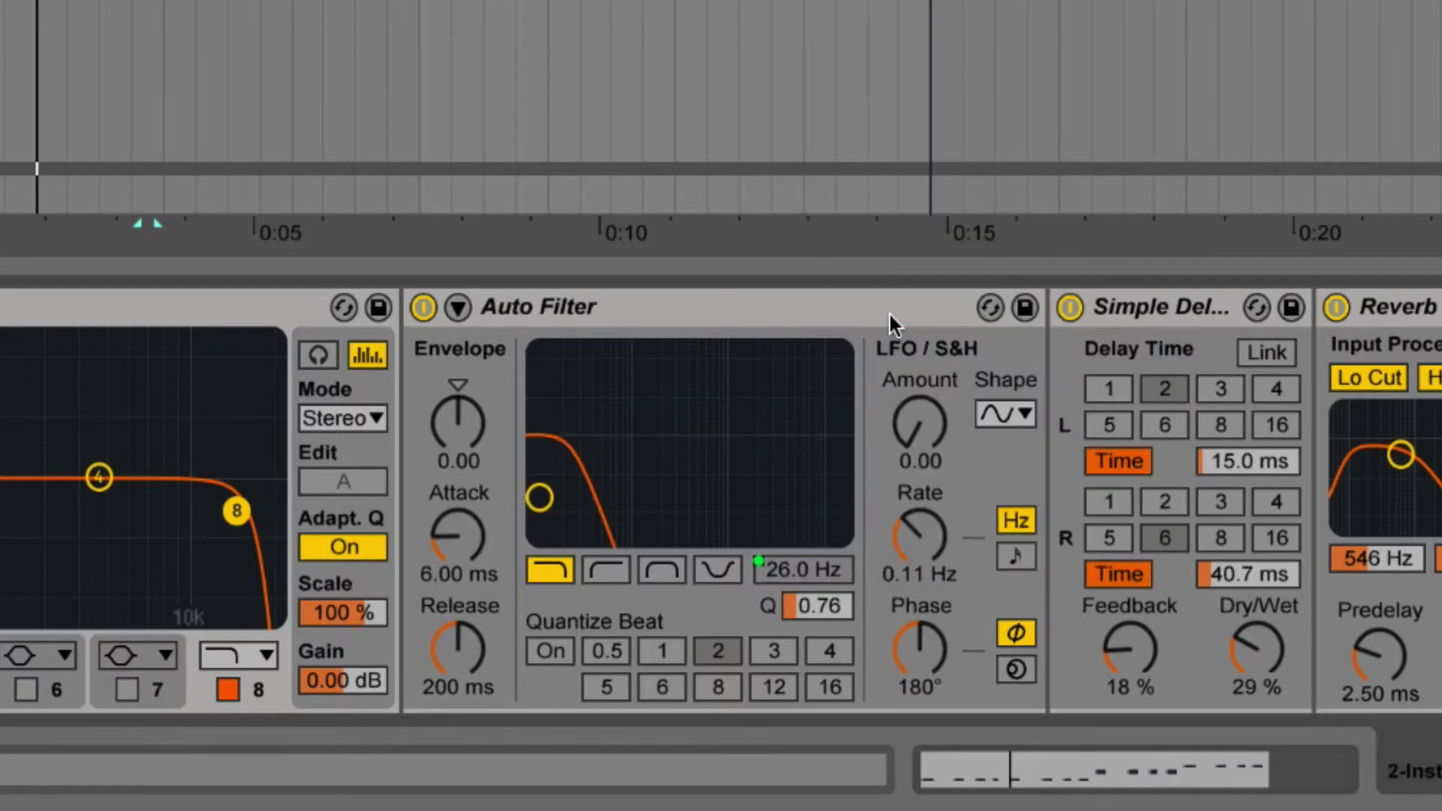
right_click(805, 604)
click(871, 374)
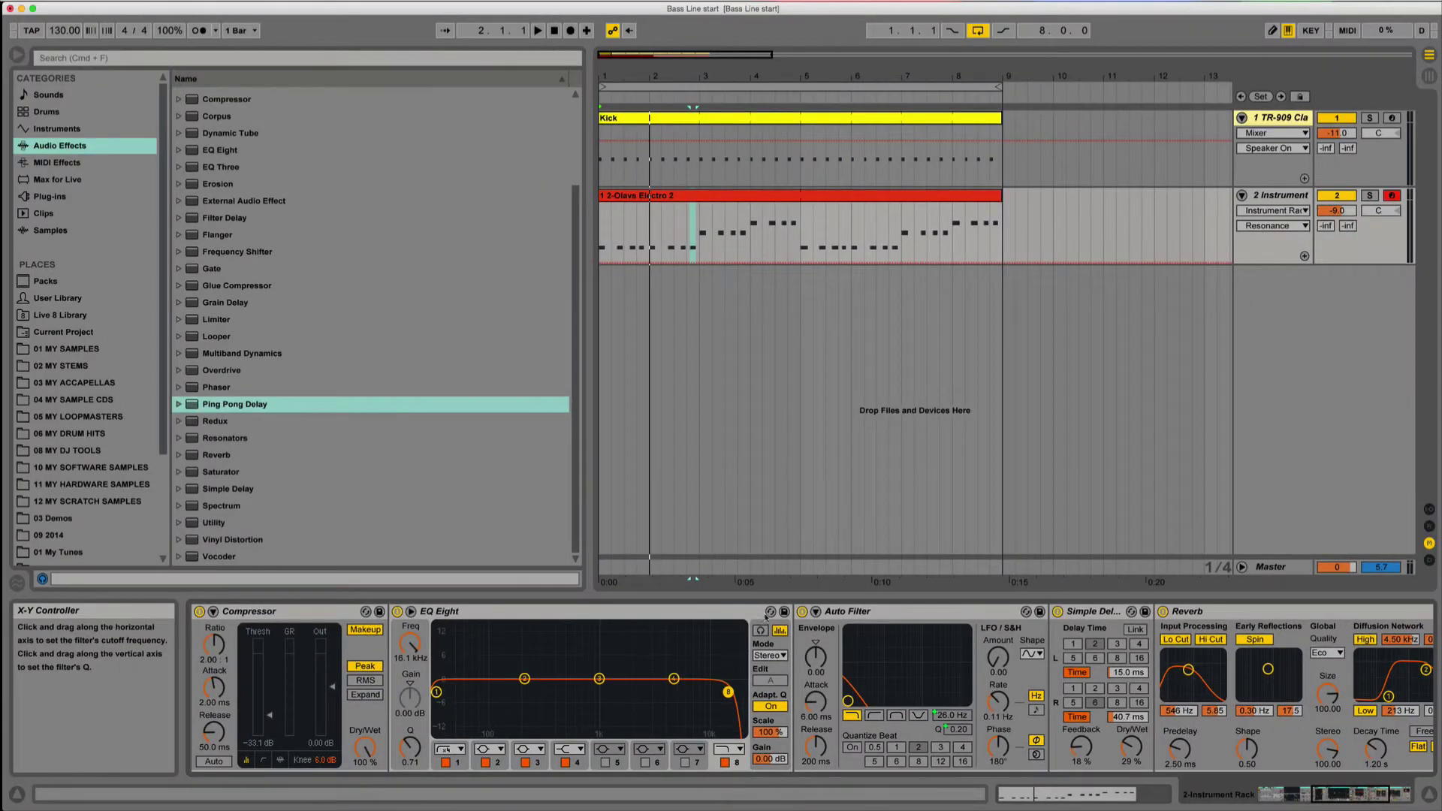
Set the Resonance macro to 1.54 and audition the Frequency macro during playback, raising it to 19.9 kHz and lowering it to 26.0 Hz
scroll(672, 640, left, 10)
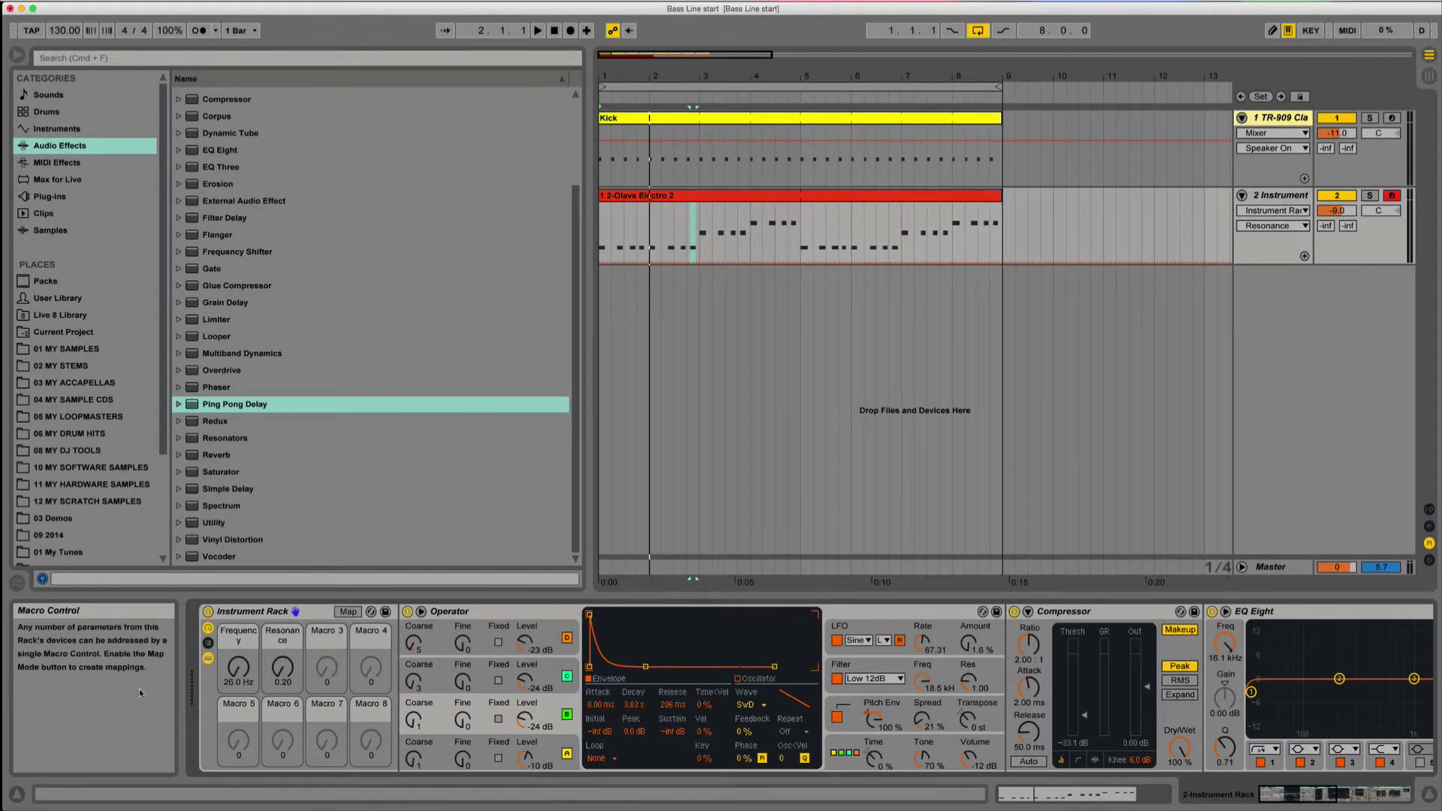
drag(238, 666, 287, 671)
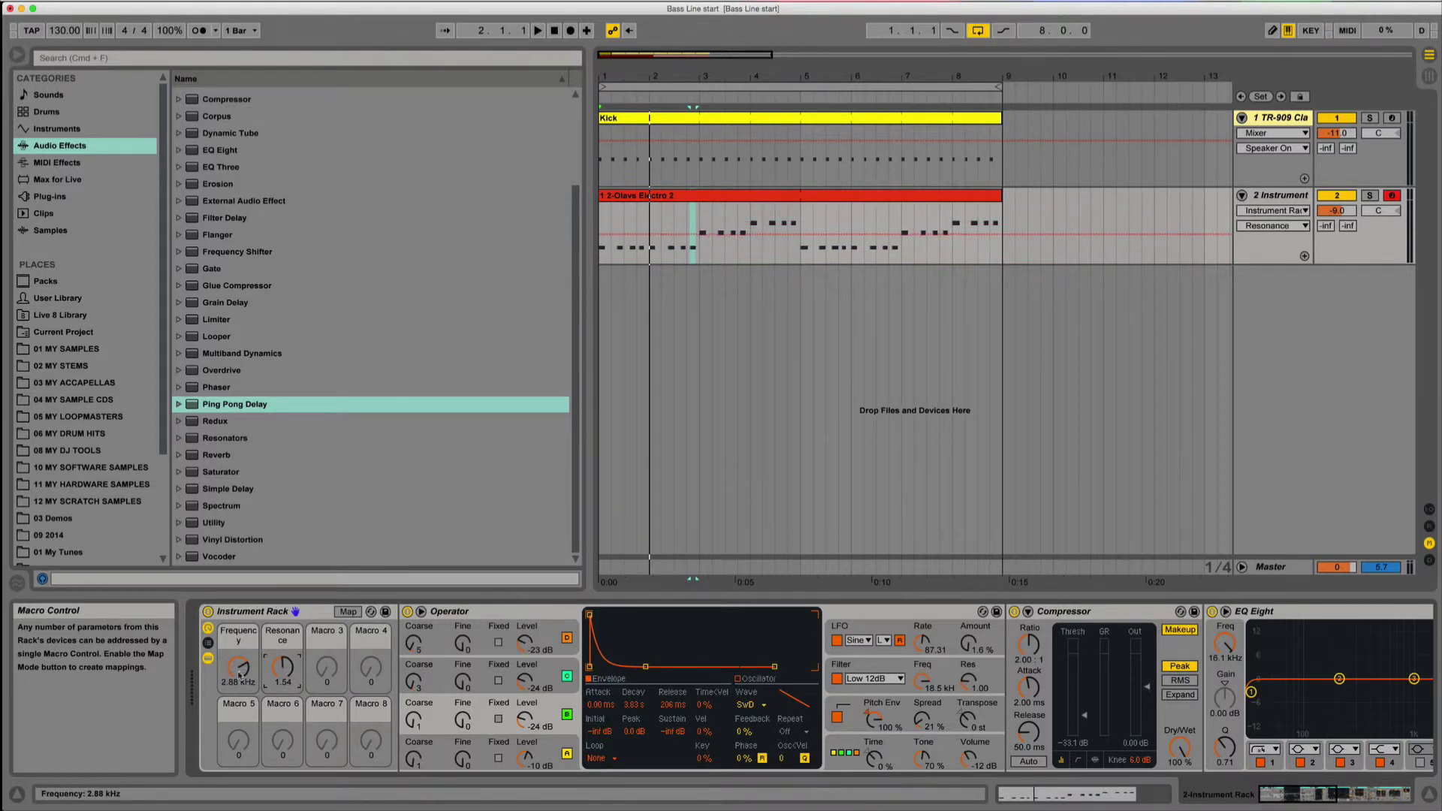
key(space)
mouse_move(238, 675)
mouse_down()
mouse_move(239, 744)
mouse_move(239, 646)
mouse_up()
key(space)
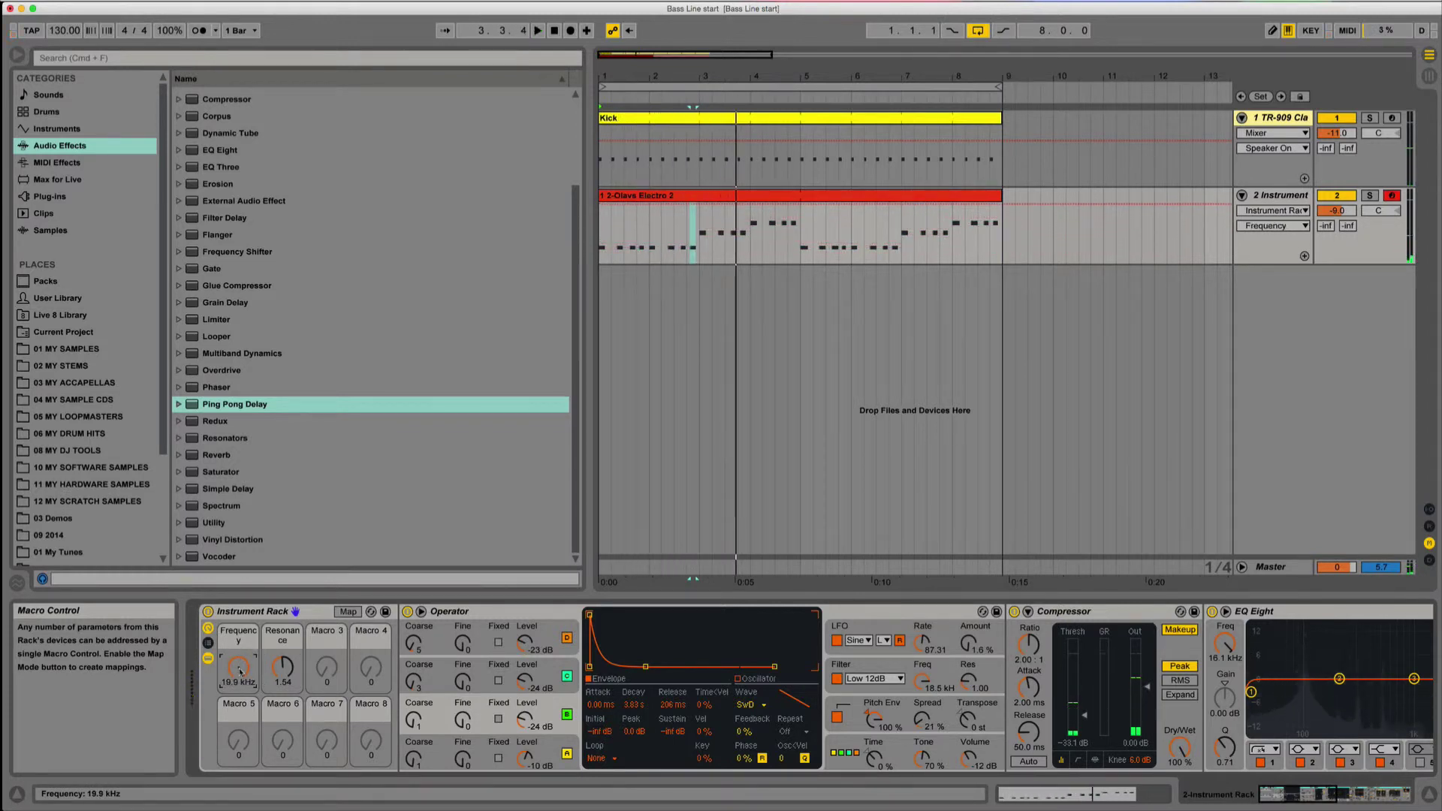
key(space)
drag(239, 667, 239, 732)
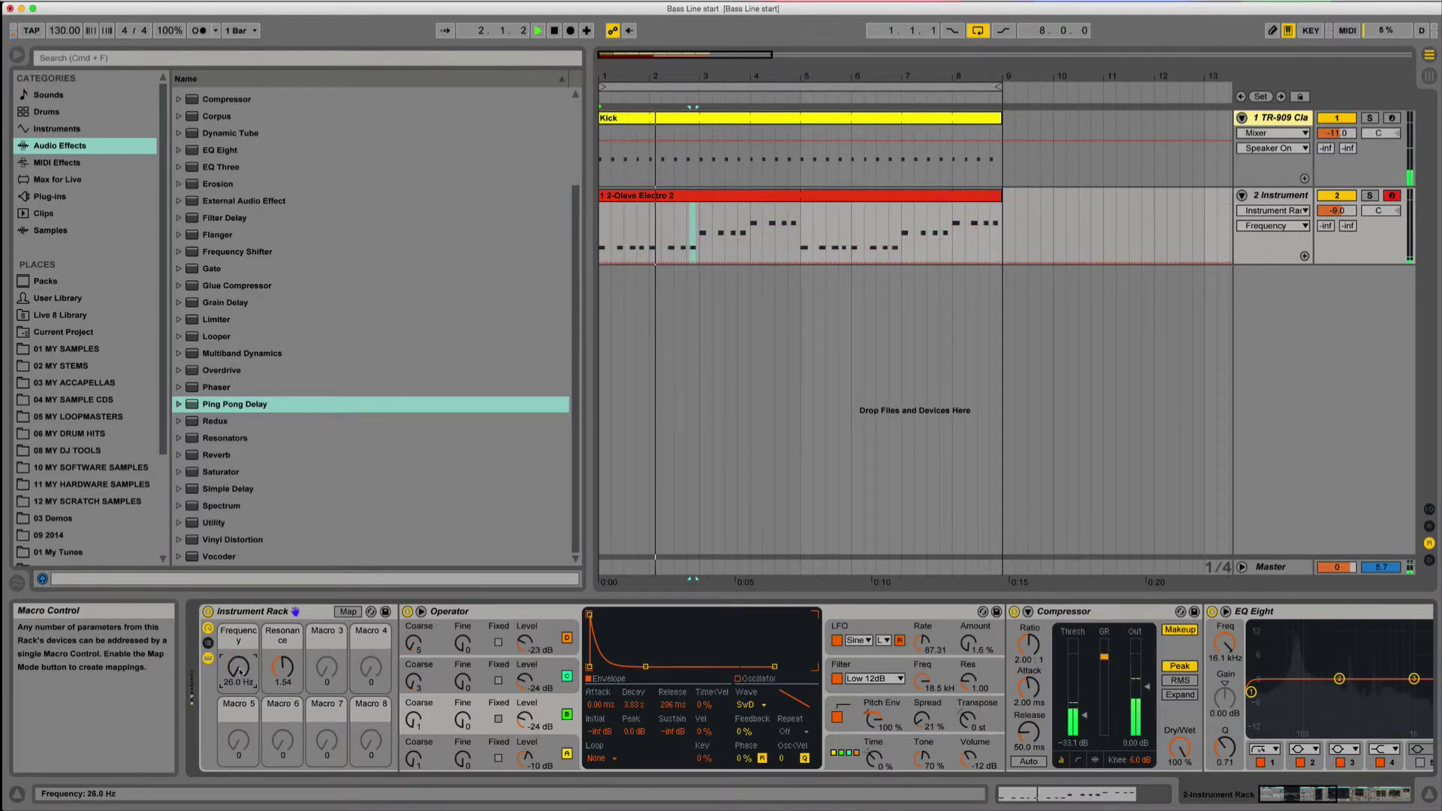
key(space)
In the macro mappings, set the Frequency macro's minimum to 51.0 Hz and leave mapping mode
click(359, 612)
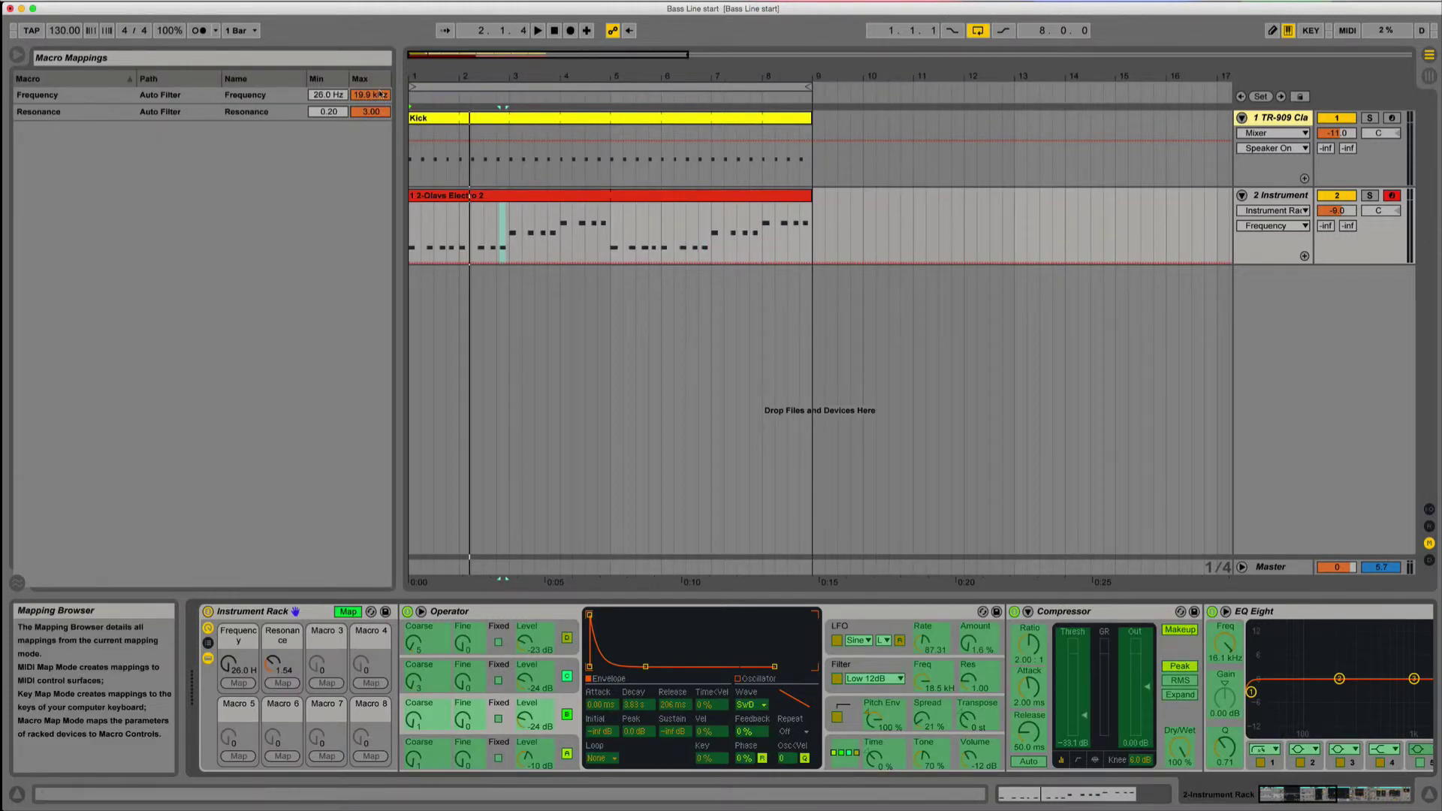
drag(324, 98, 324, 94)
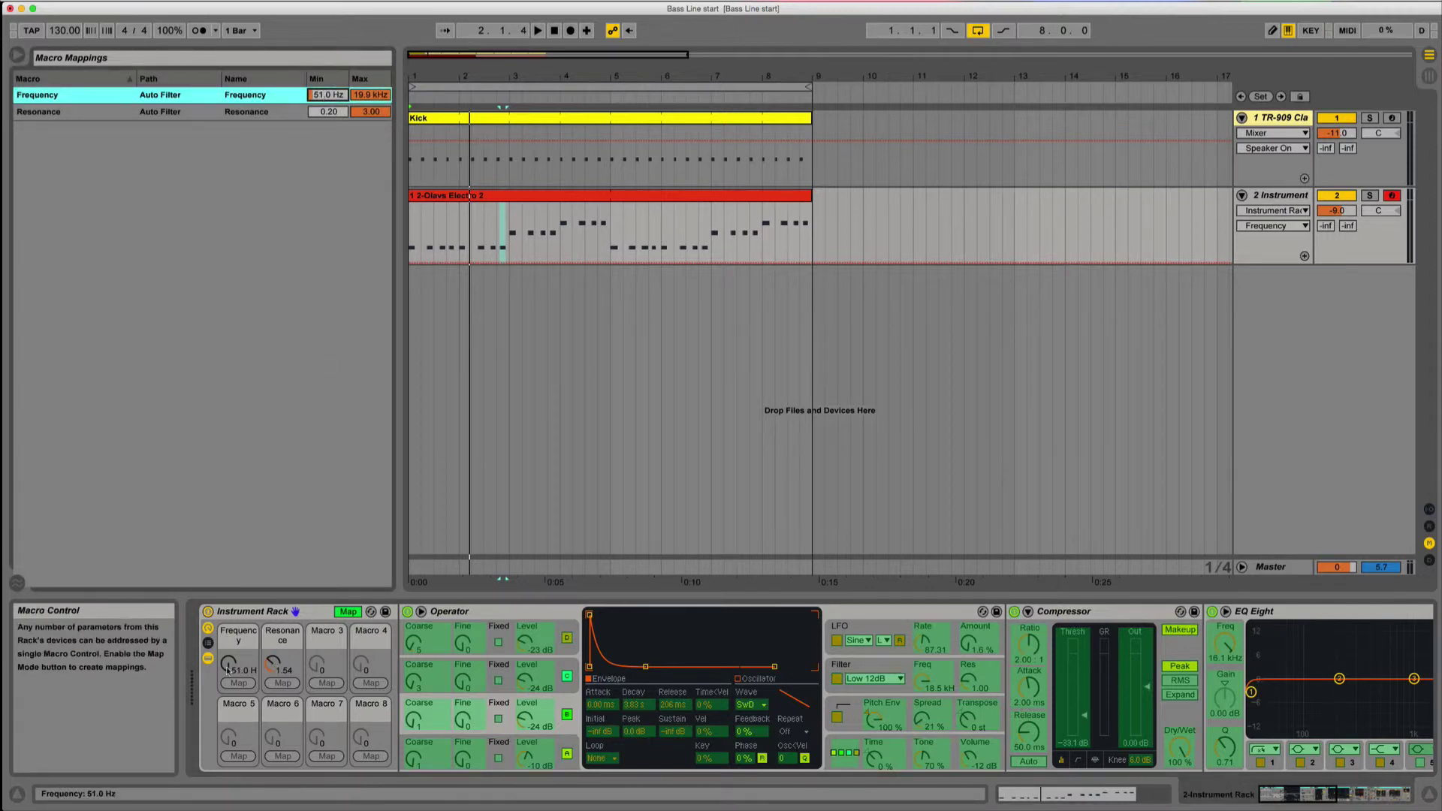
click(347, 611)
Audition the Frequency macro during playback and set it to 2.90 kHz
key(space)
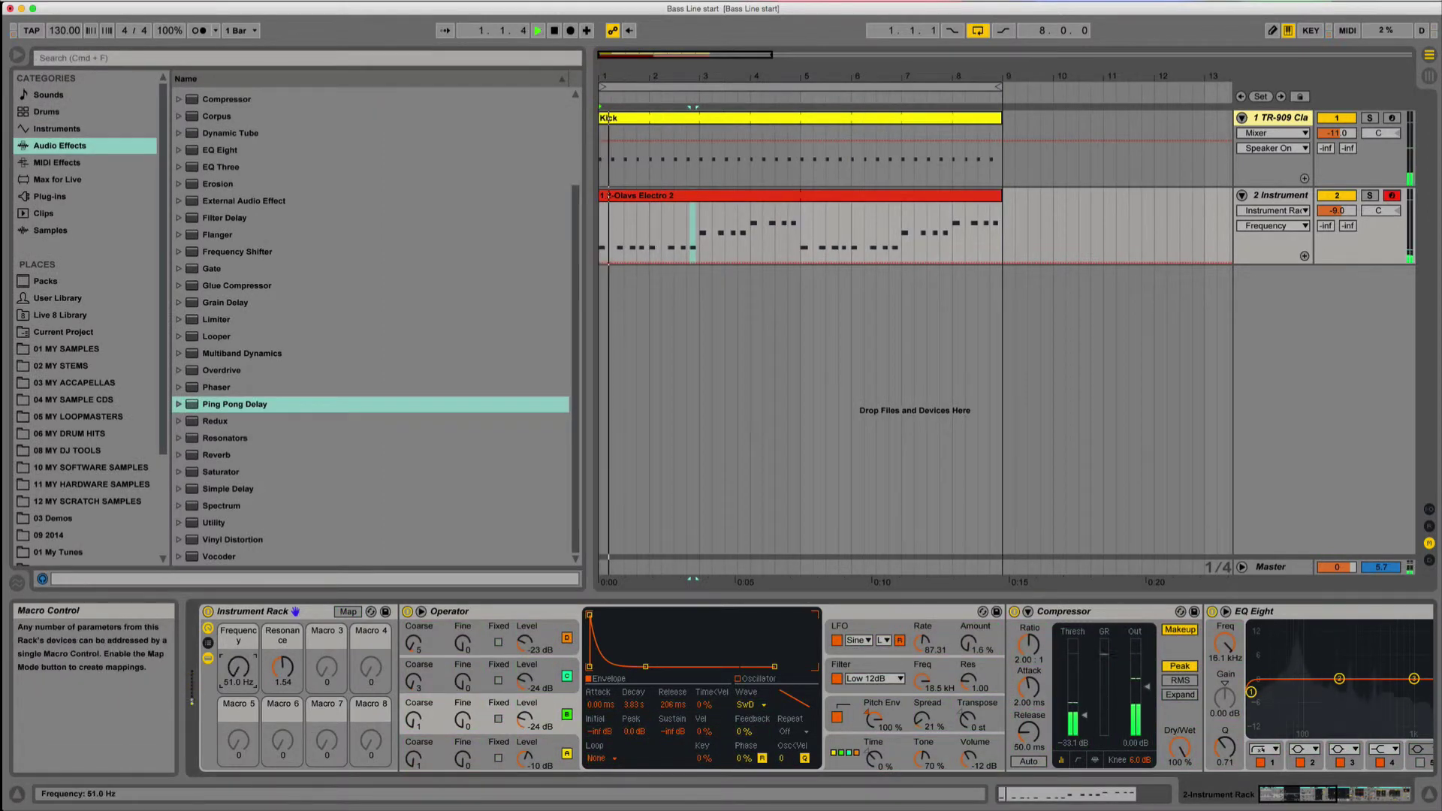
mouse_move(238, 668)
mouse_down()
mouse_move(238, 533)
mouse_move(238, 659)
mouse_up()
key(space)
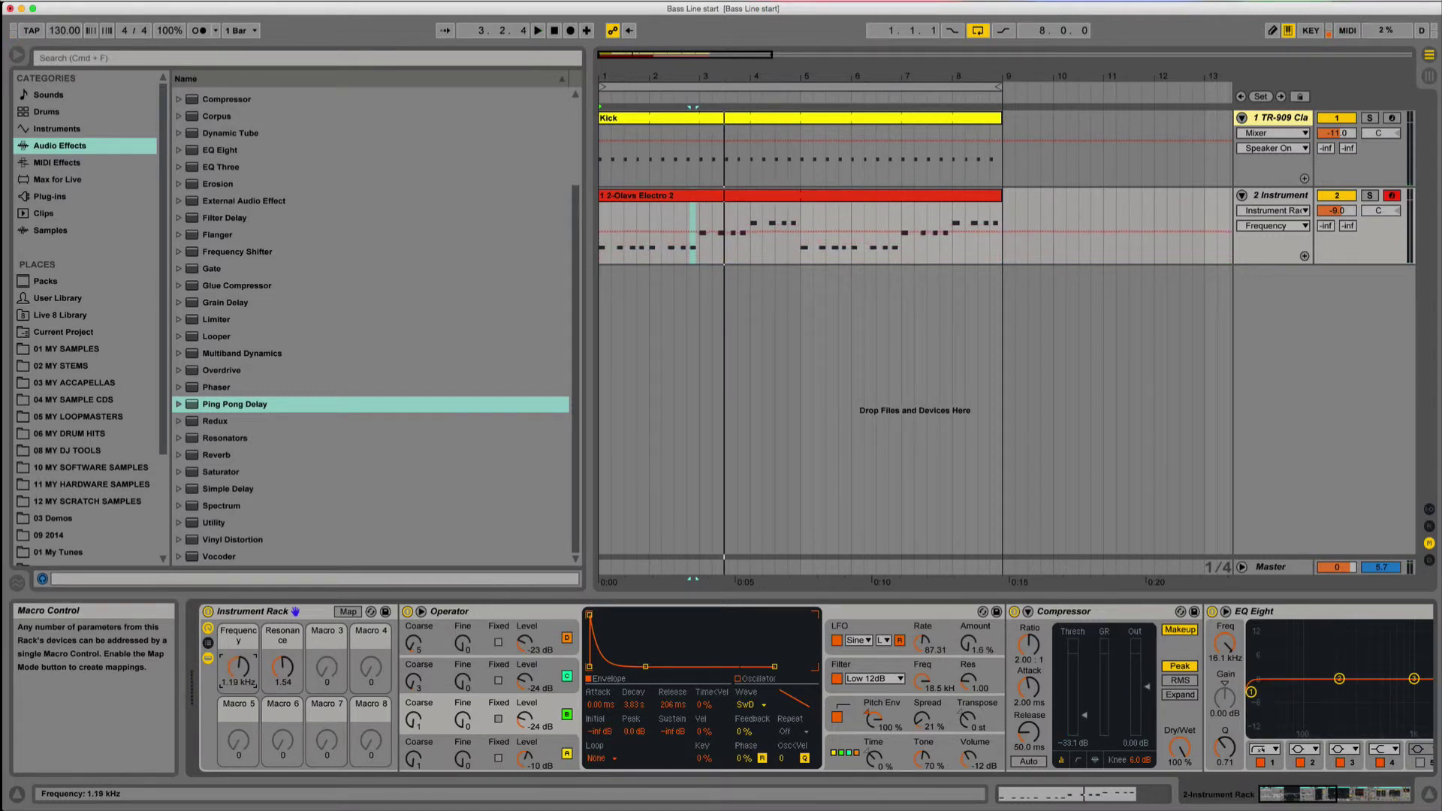
key(space)
mouse_move(236, 671)
mouse_down()
mouse_move(236, 637)
mouse_move(236, 697)
mouse_move(236, 656)
mouse_up()
key(space)
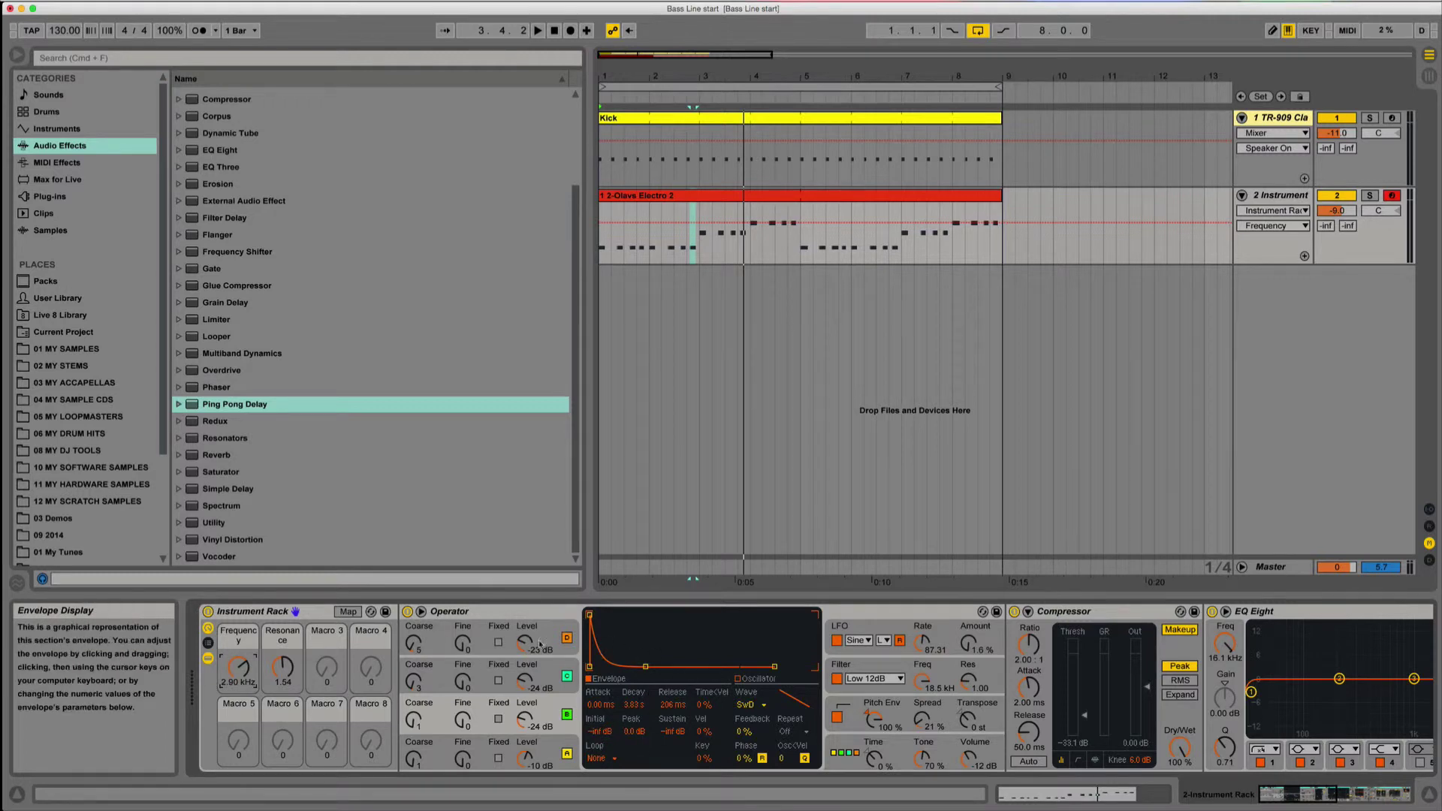
Map the decay of Operator's pitch envelope to Macro 3
click(858, 707)
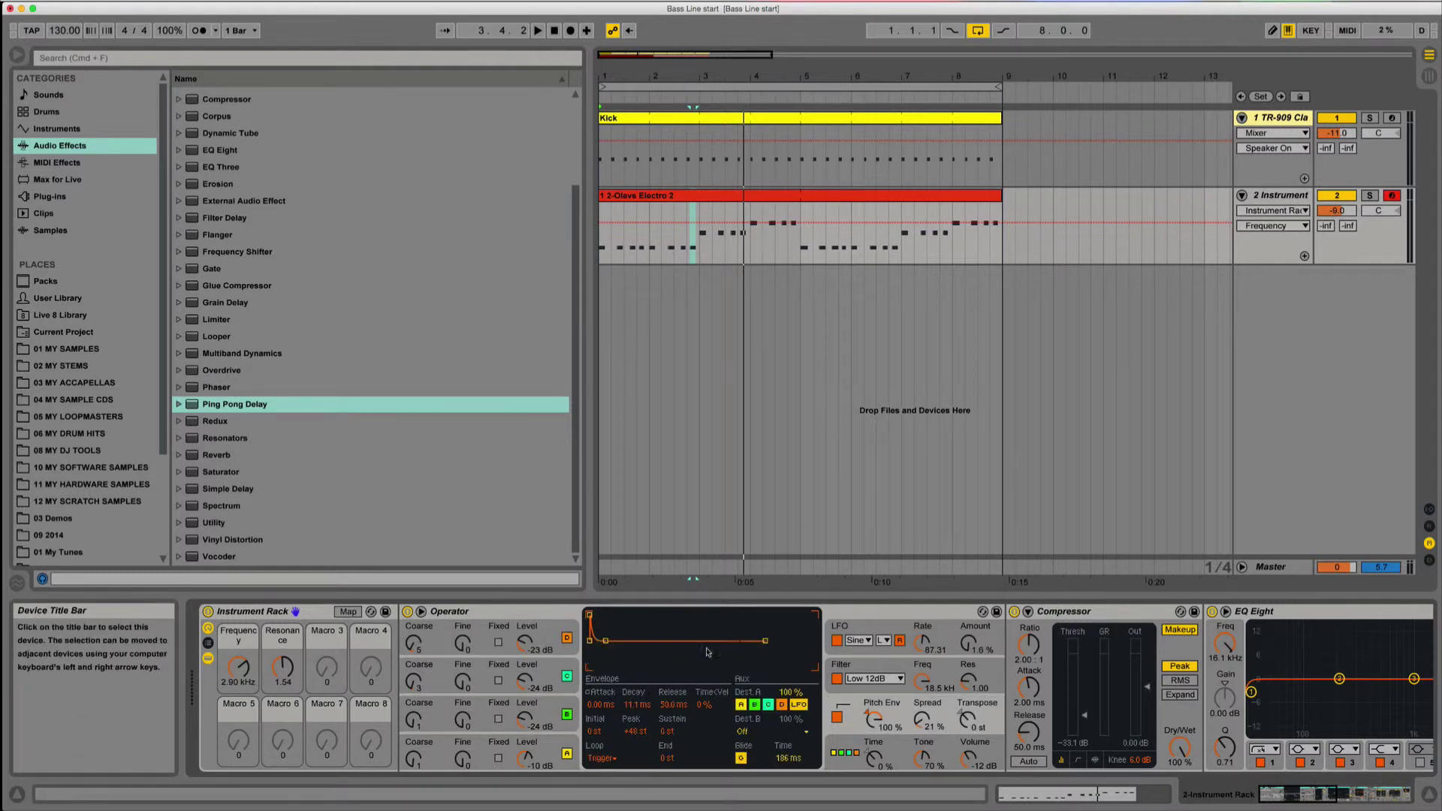
right_click(633, 710)
click(681, 633)
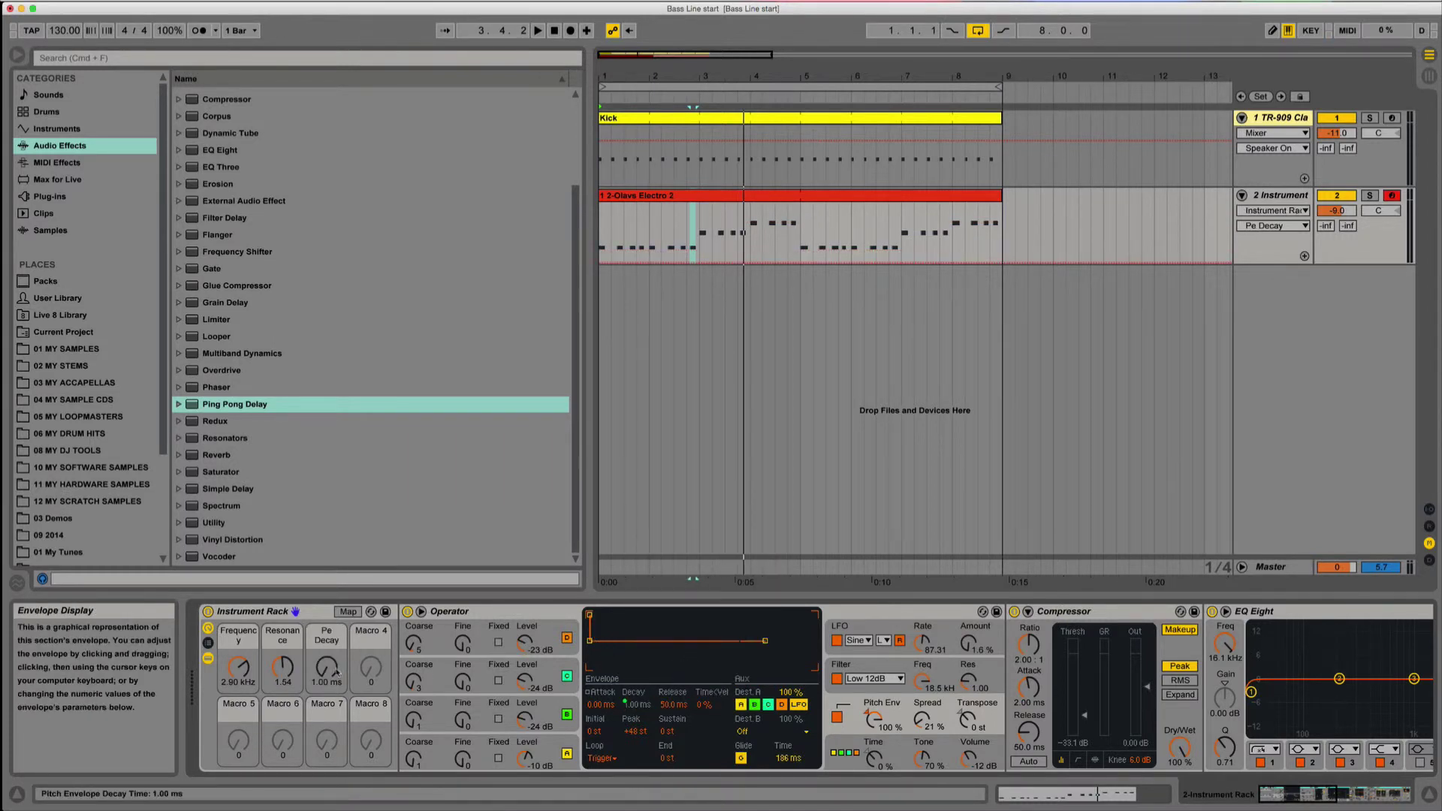
Adjust the Pe Decay macro during playback and set it to 4.36 ms
drag(335, 671, 335, 653)
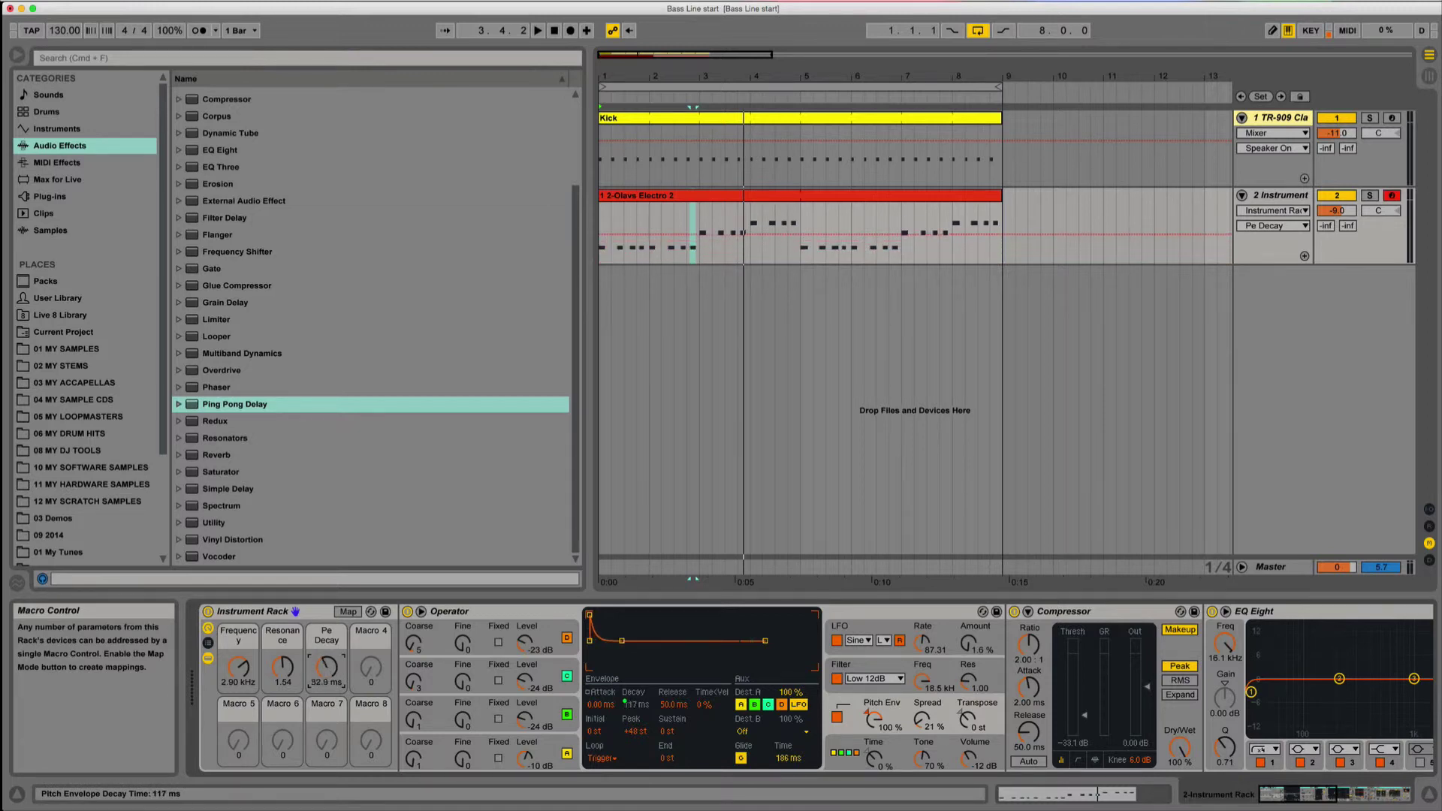
key(space)
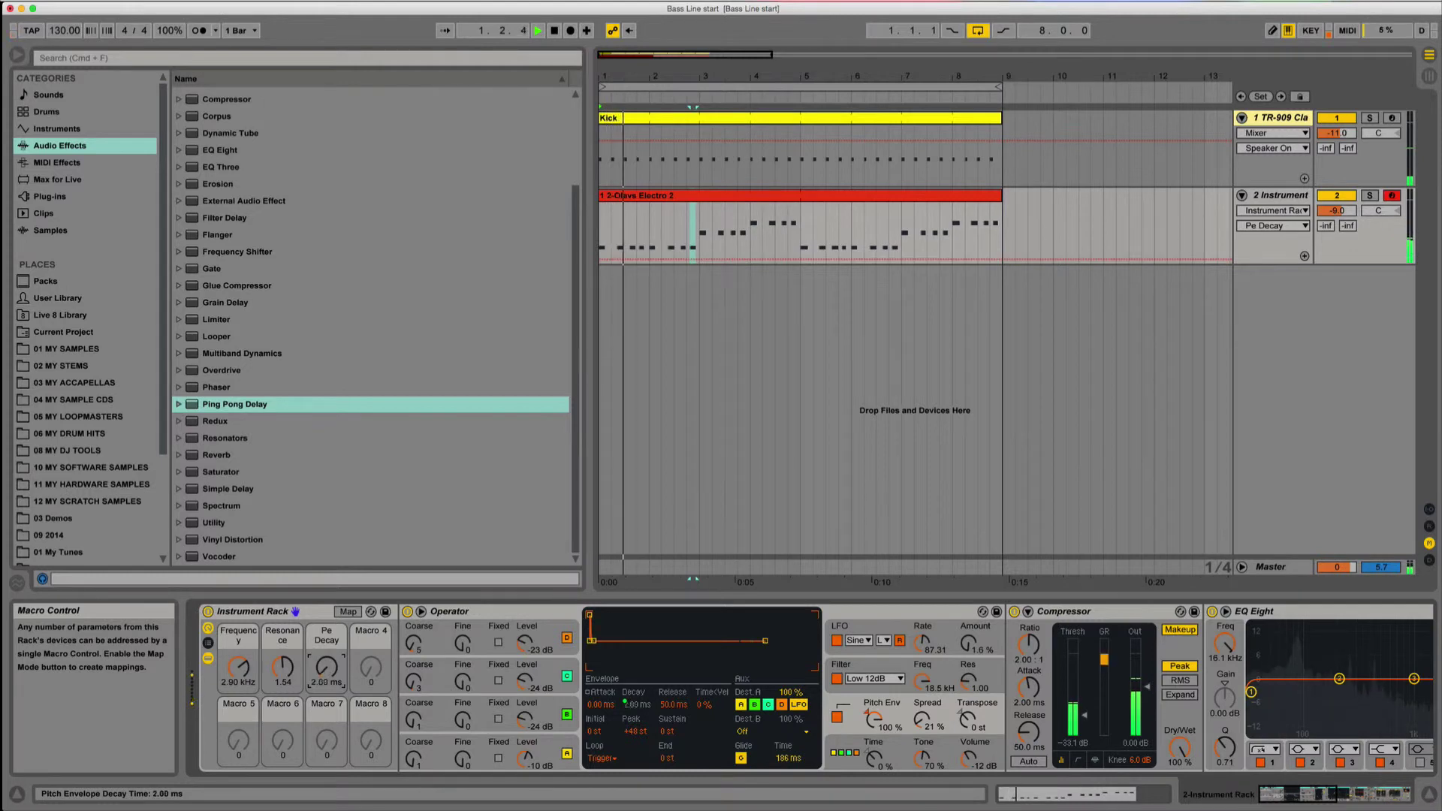
mouse_move(330, 672)
mouse_down()
mouse_move(330, 642)
mouse_move(331, 666)
mouse_up()
Map the Reverb's dry/wet to Macro 4 and the Ping Pong Delay's dry/wet to Macro 5
scroll(1062, 696, right, 10)
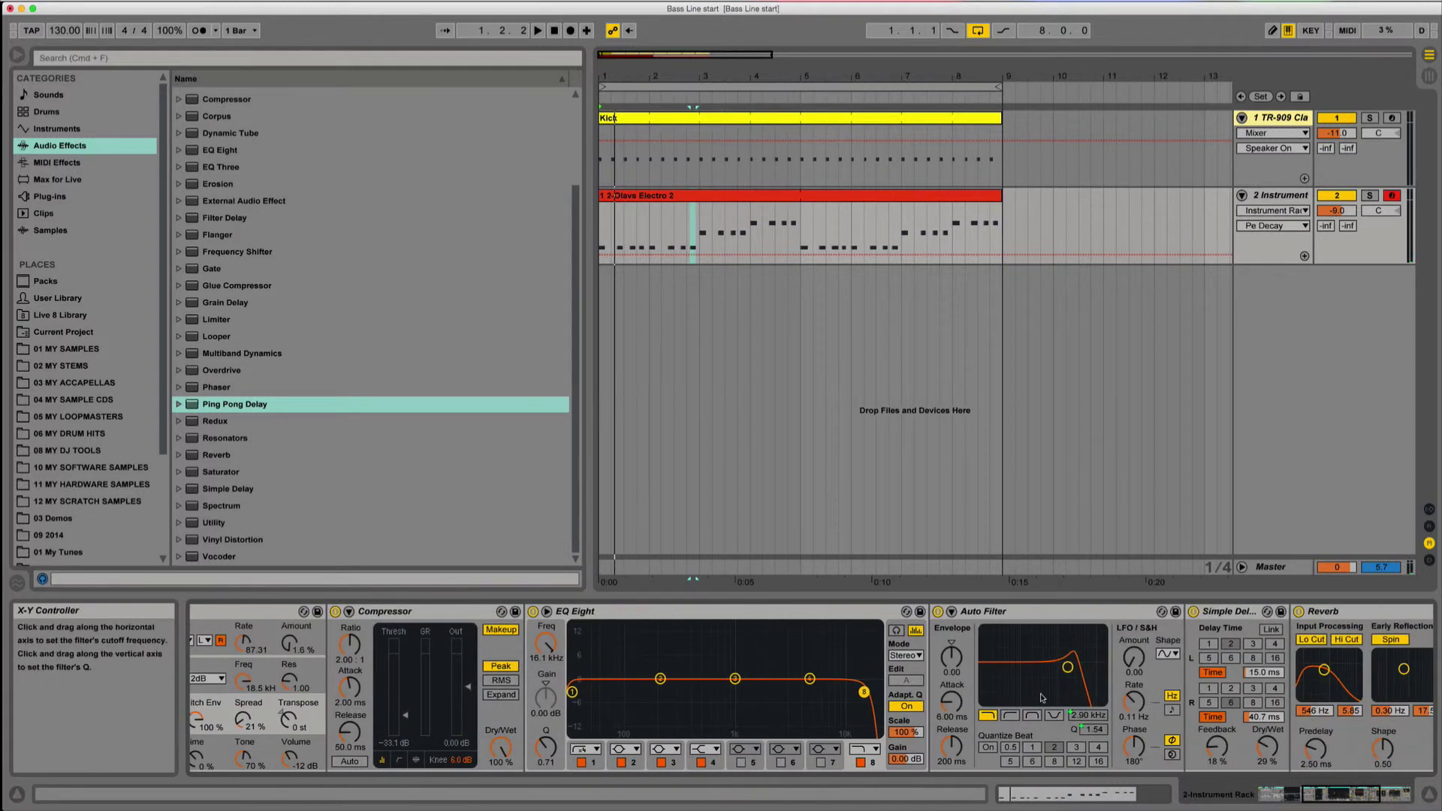
scroll(1040, 697, right, 10)
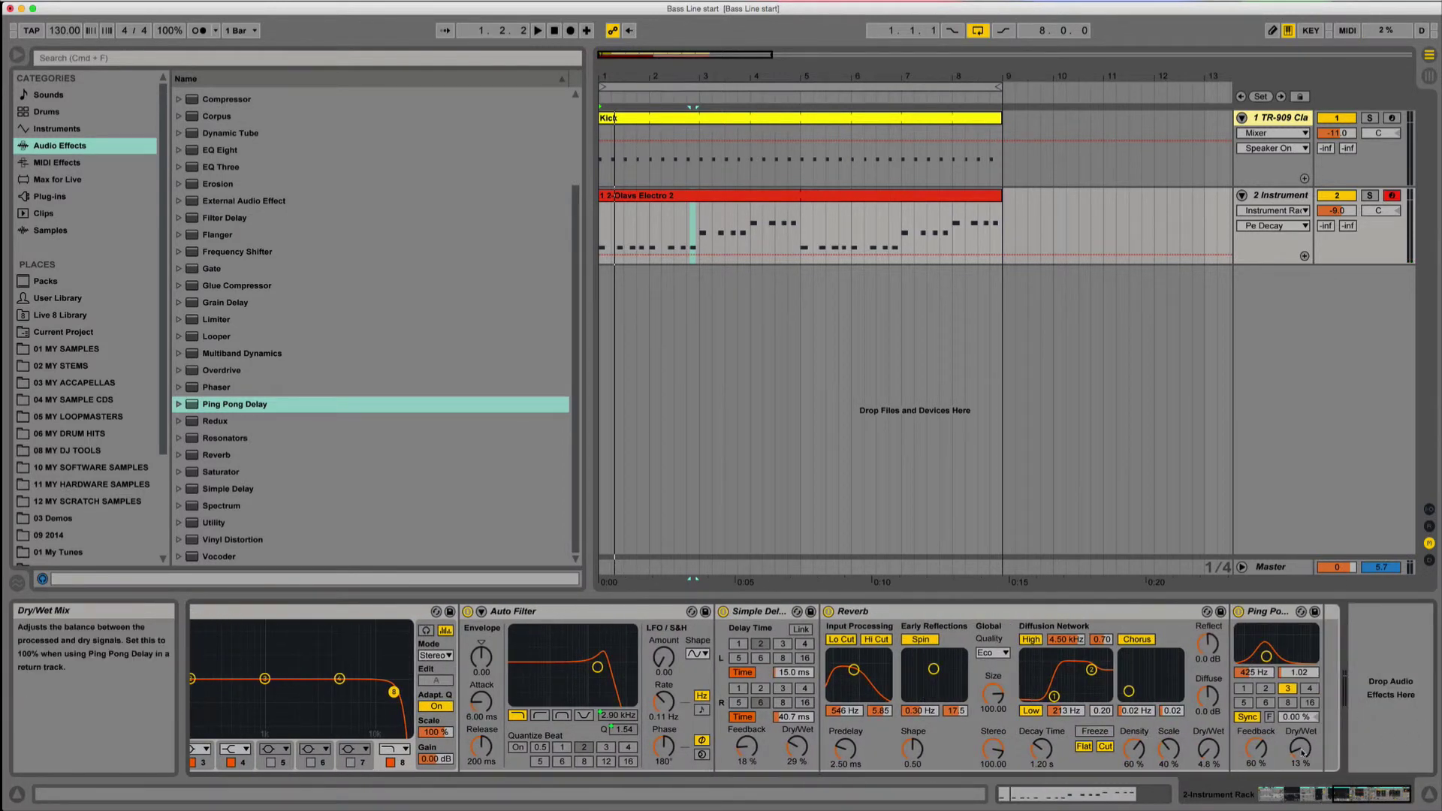
right_click(1208, 748)
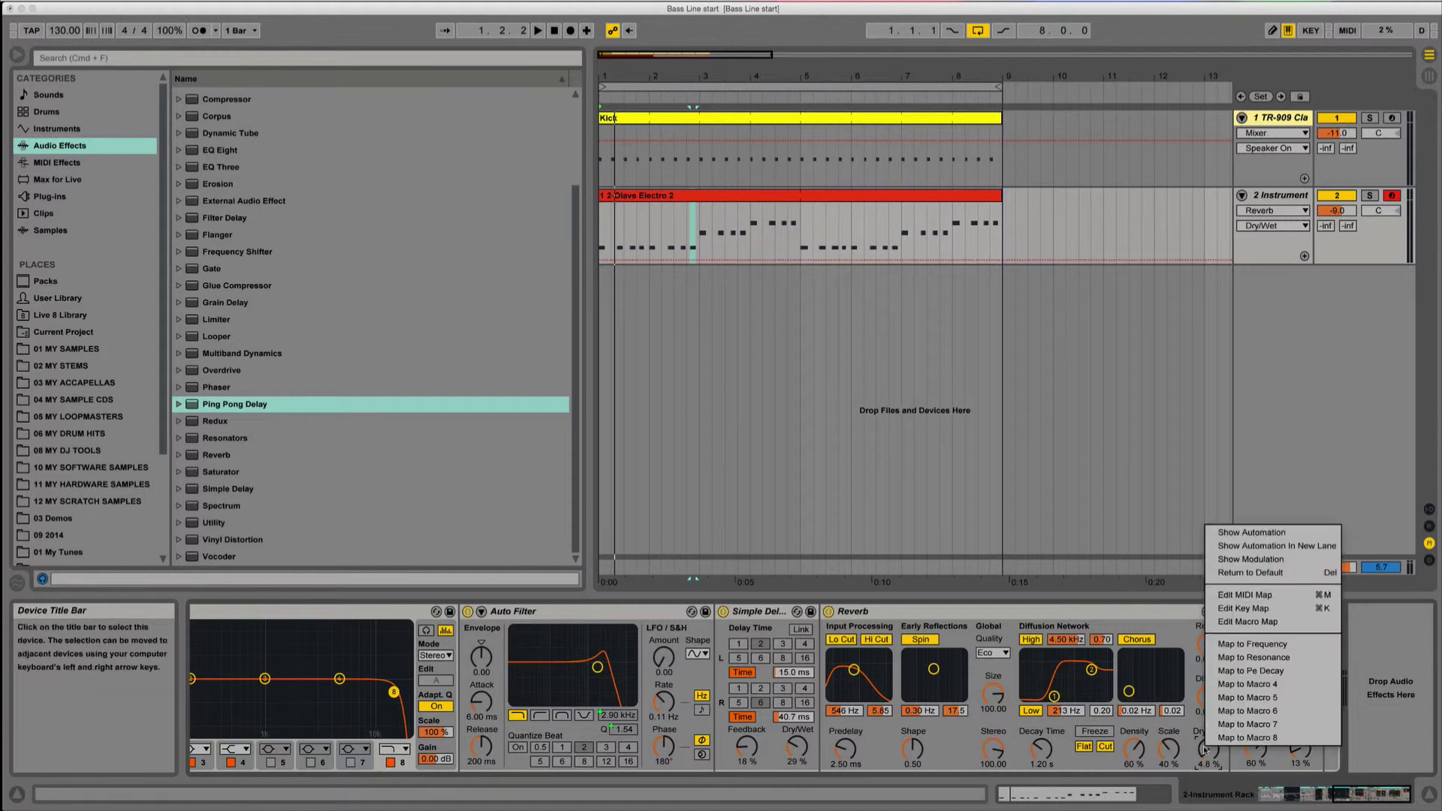
click(1240, 687)
right_click(1301, 750)
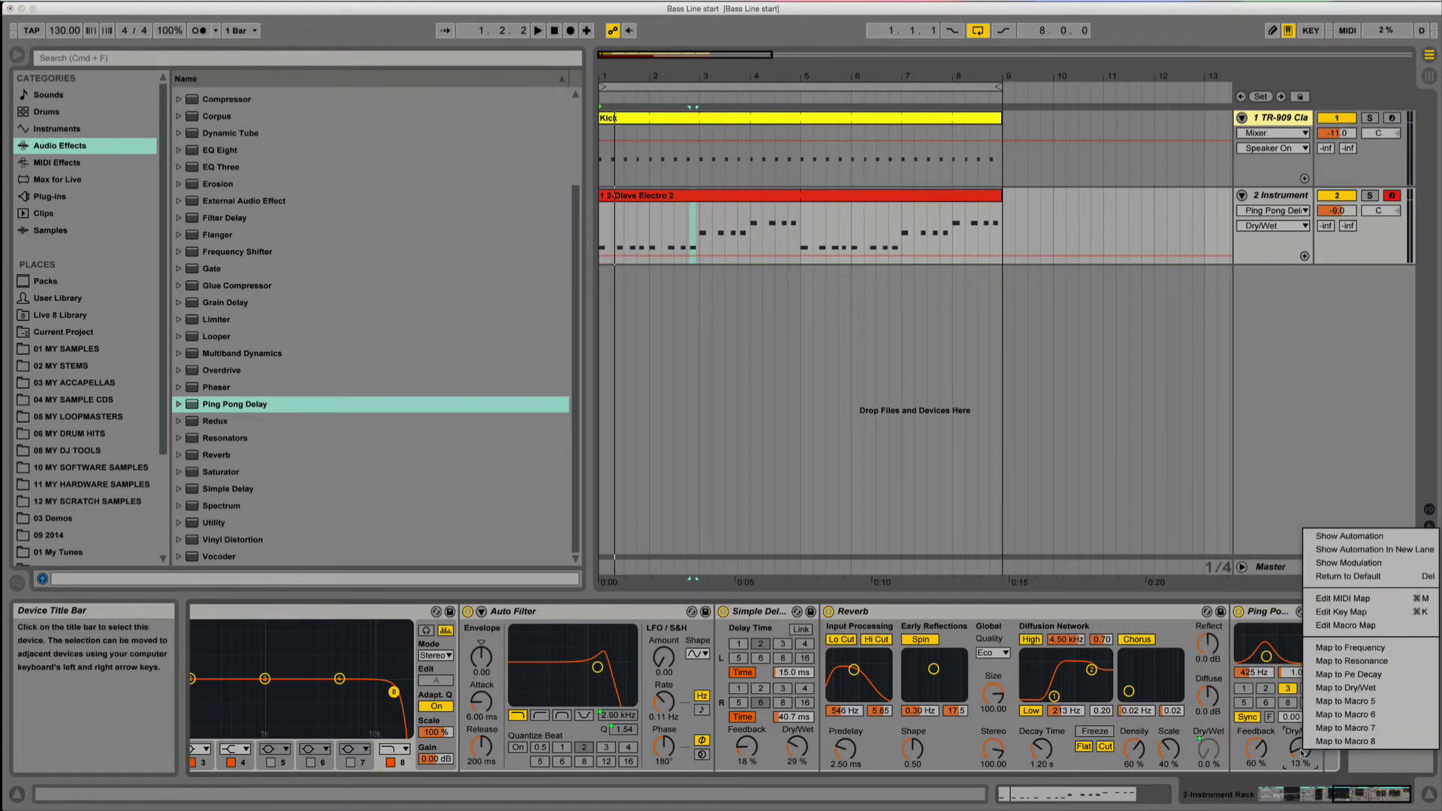
click(1356, 702)
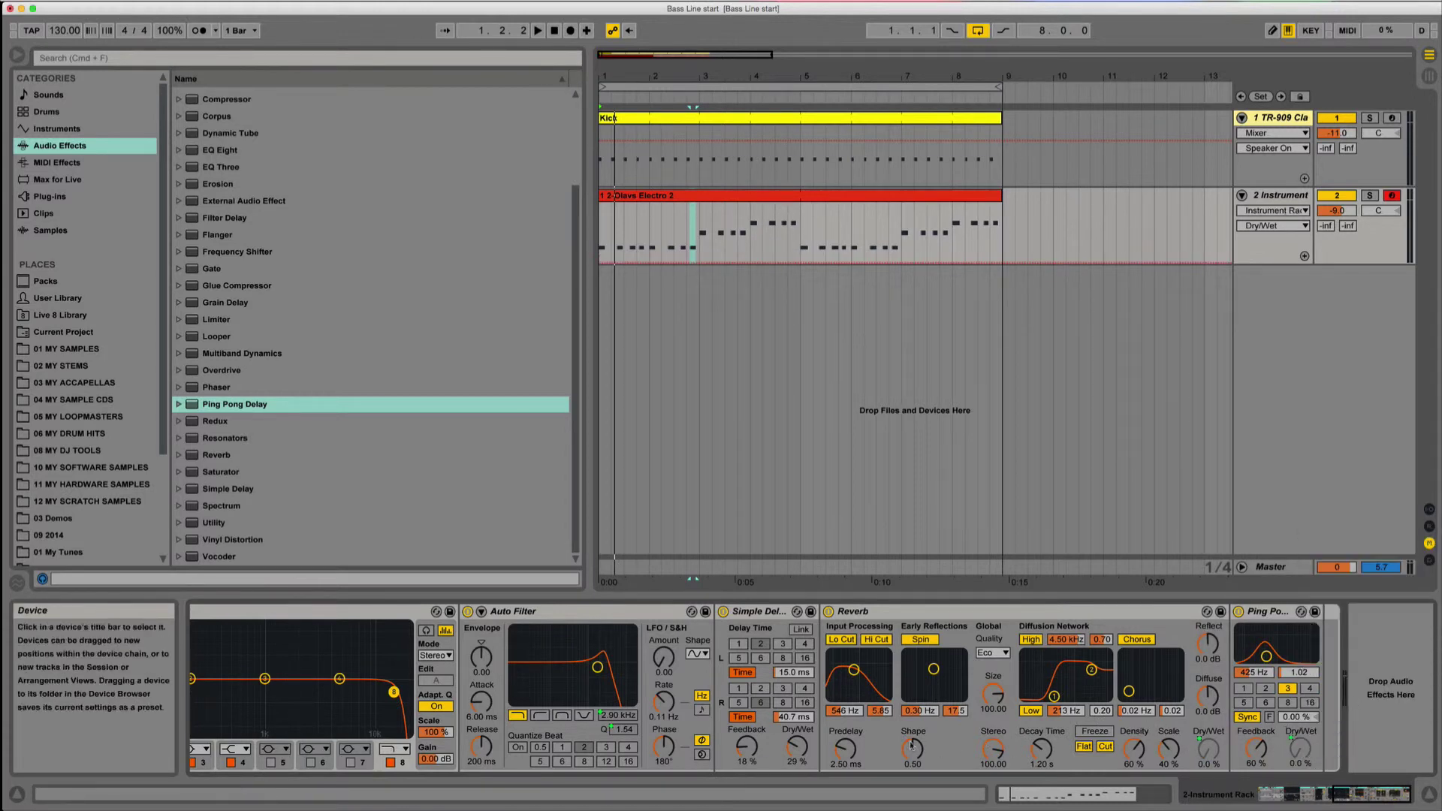
scroll(902, 746, left, 3)
scroll(901, 745, left, 5)
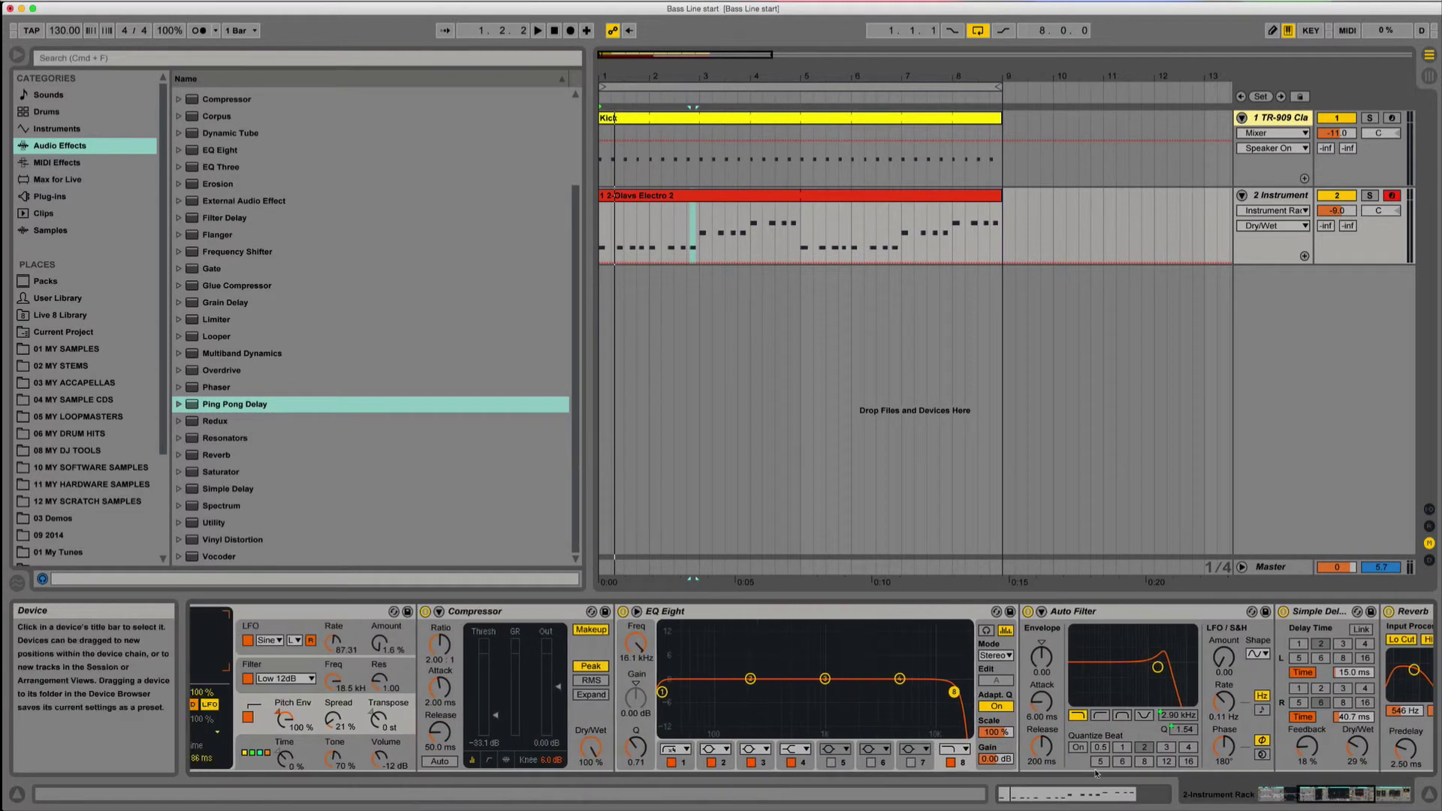
scroll(1096, 772, left, 7)
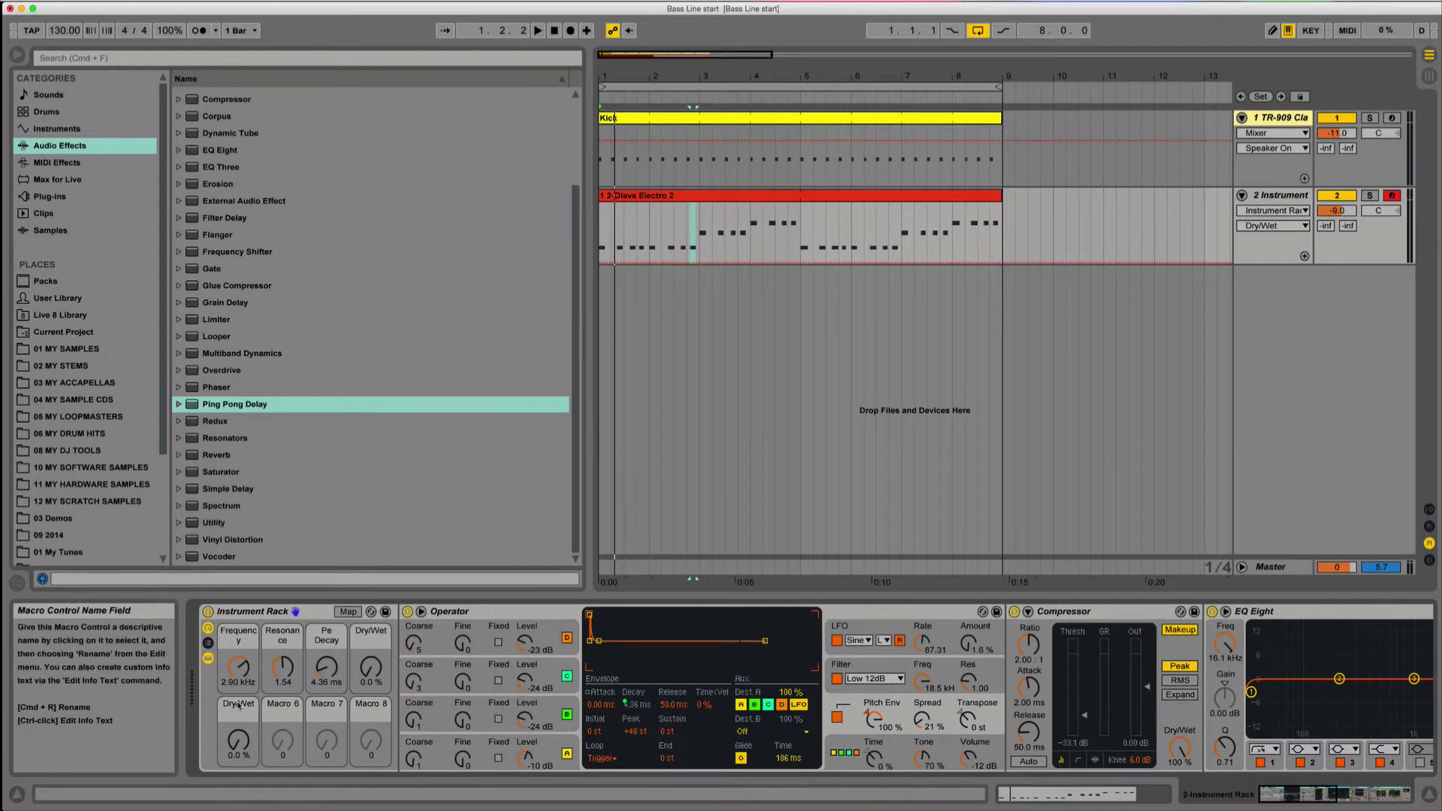
Rename Macro 5, mapped to the Ping Pong Delay's dry/wet, to Ping Pong while the loop plays
key(space)
mouse_move(238, 741)
mouse_down()
mouse_move(238, 607)
mouse_move(238, 741)
mouse_up()
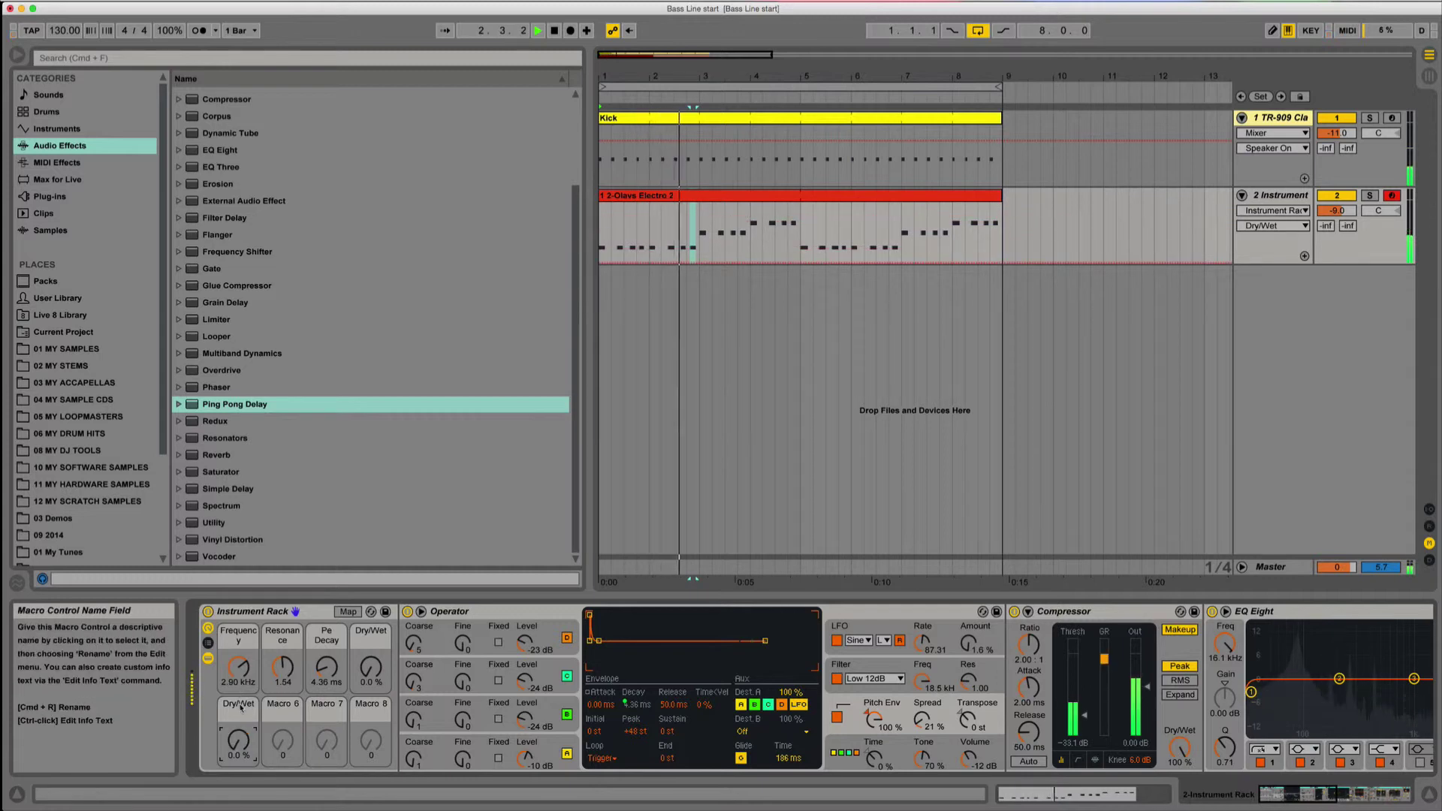
right_click(240, 703)
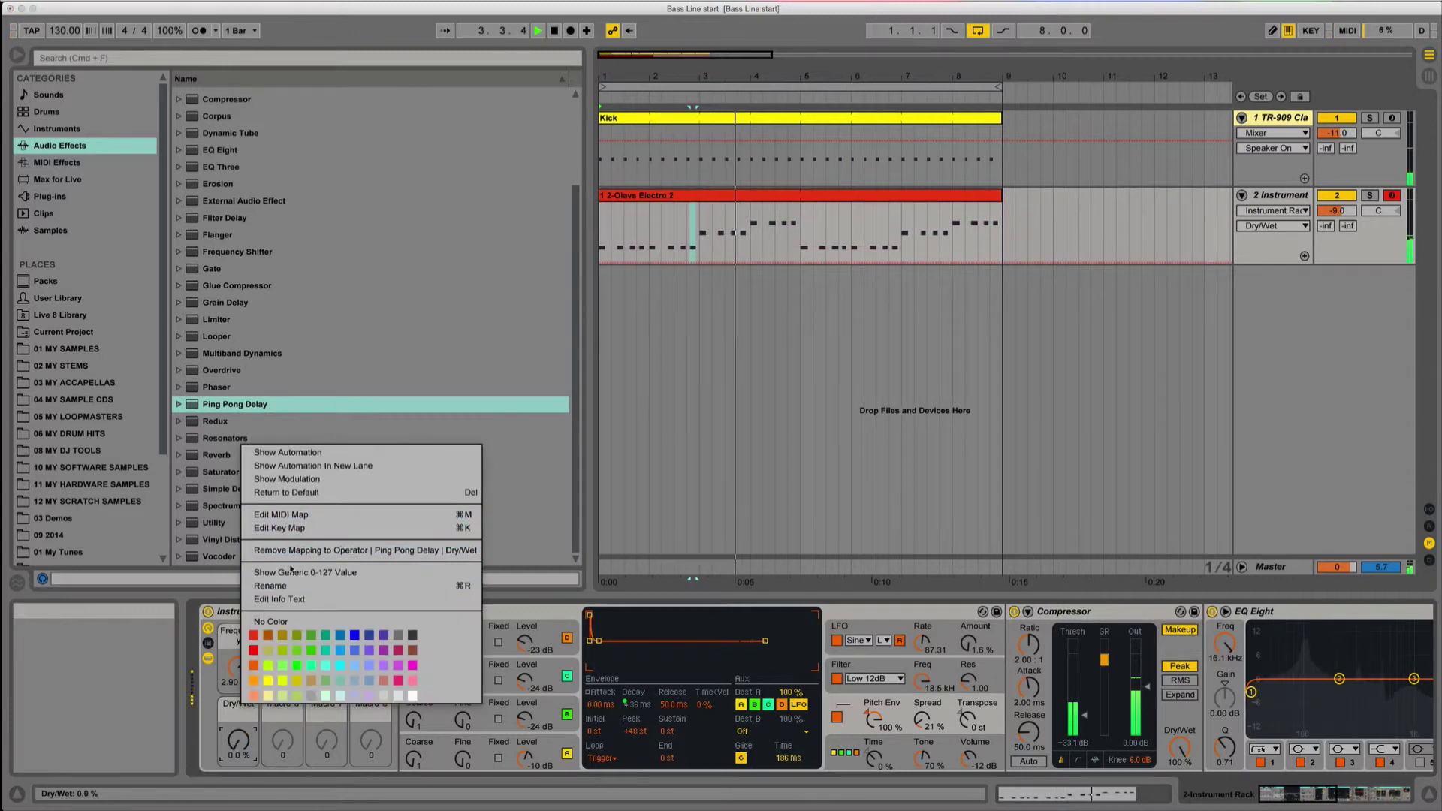
click(290, 587)
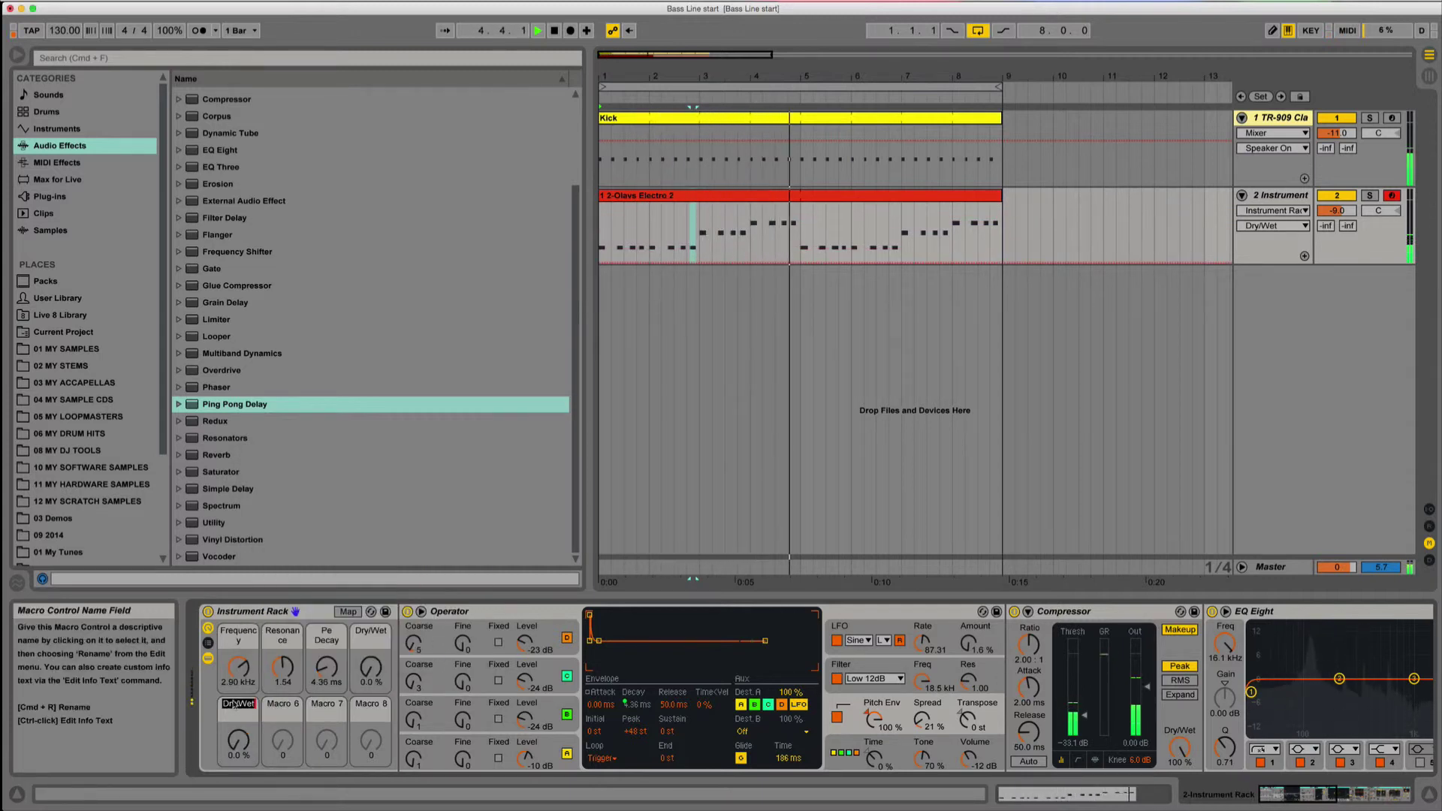
text(Ping Pong)
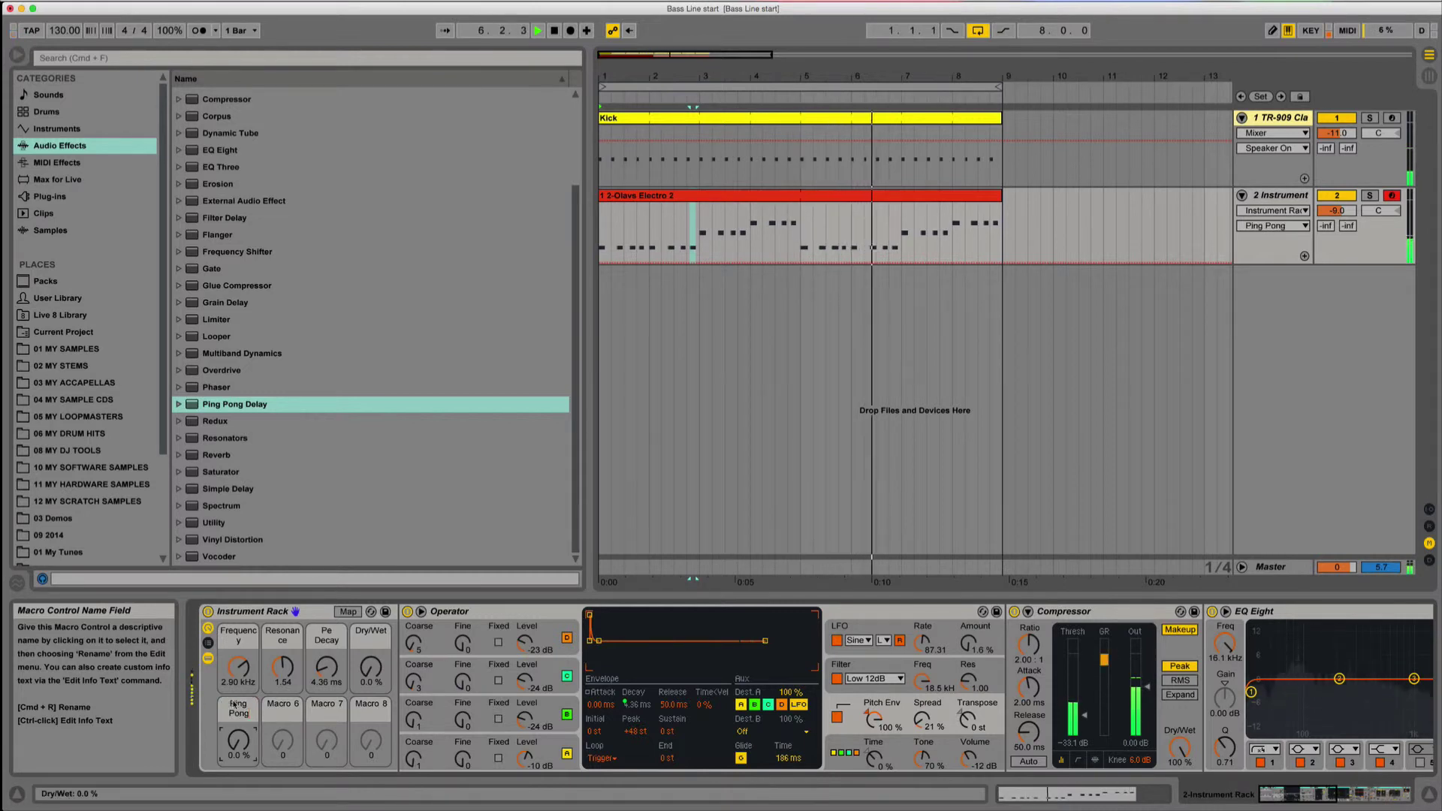
key(Return)
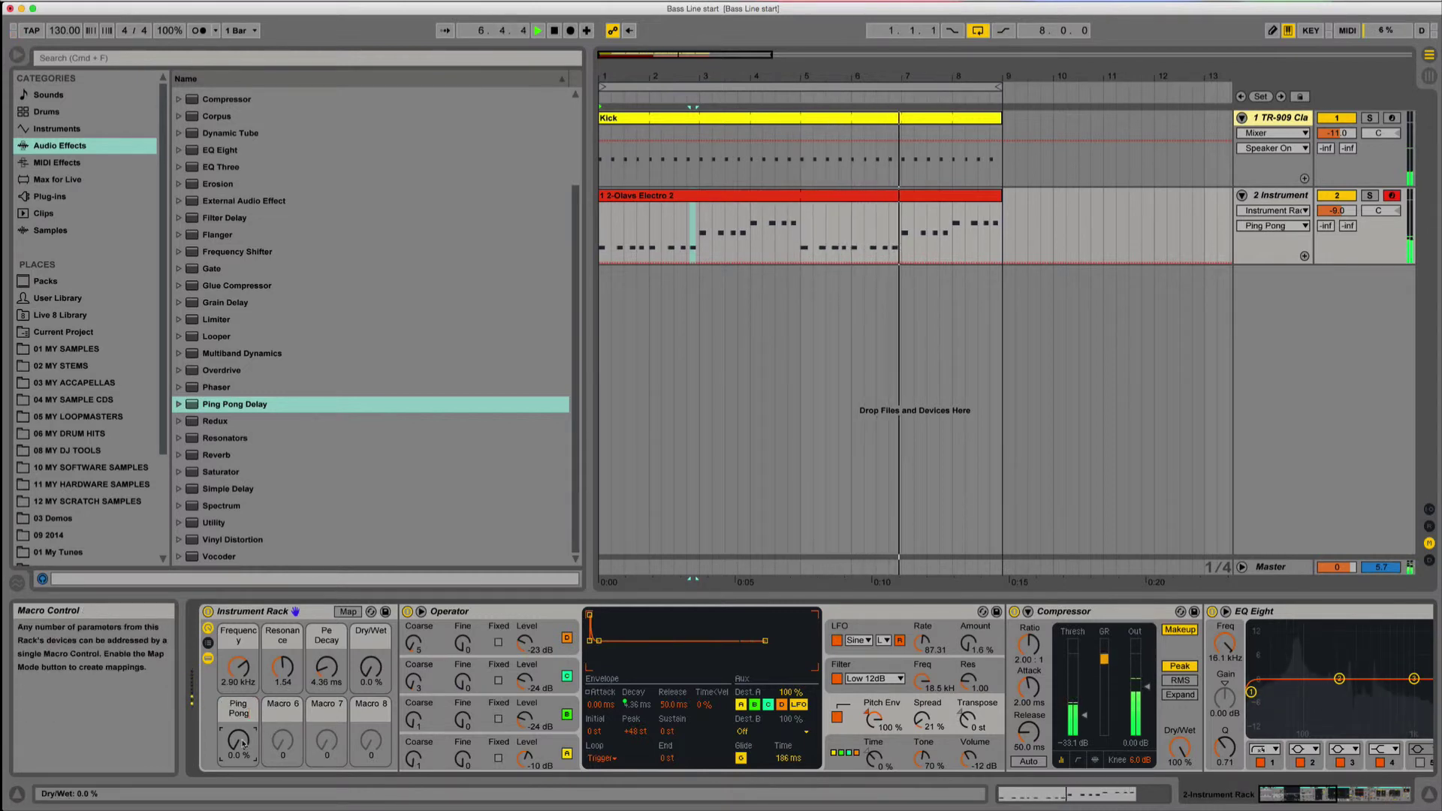
mouse_move(242, 743)
mouse_down()
mouse_move(242, 685)
mouse_move(242, 743)
mouse_up()
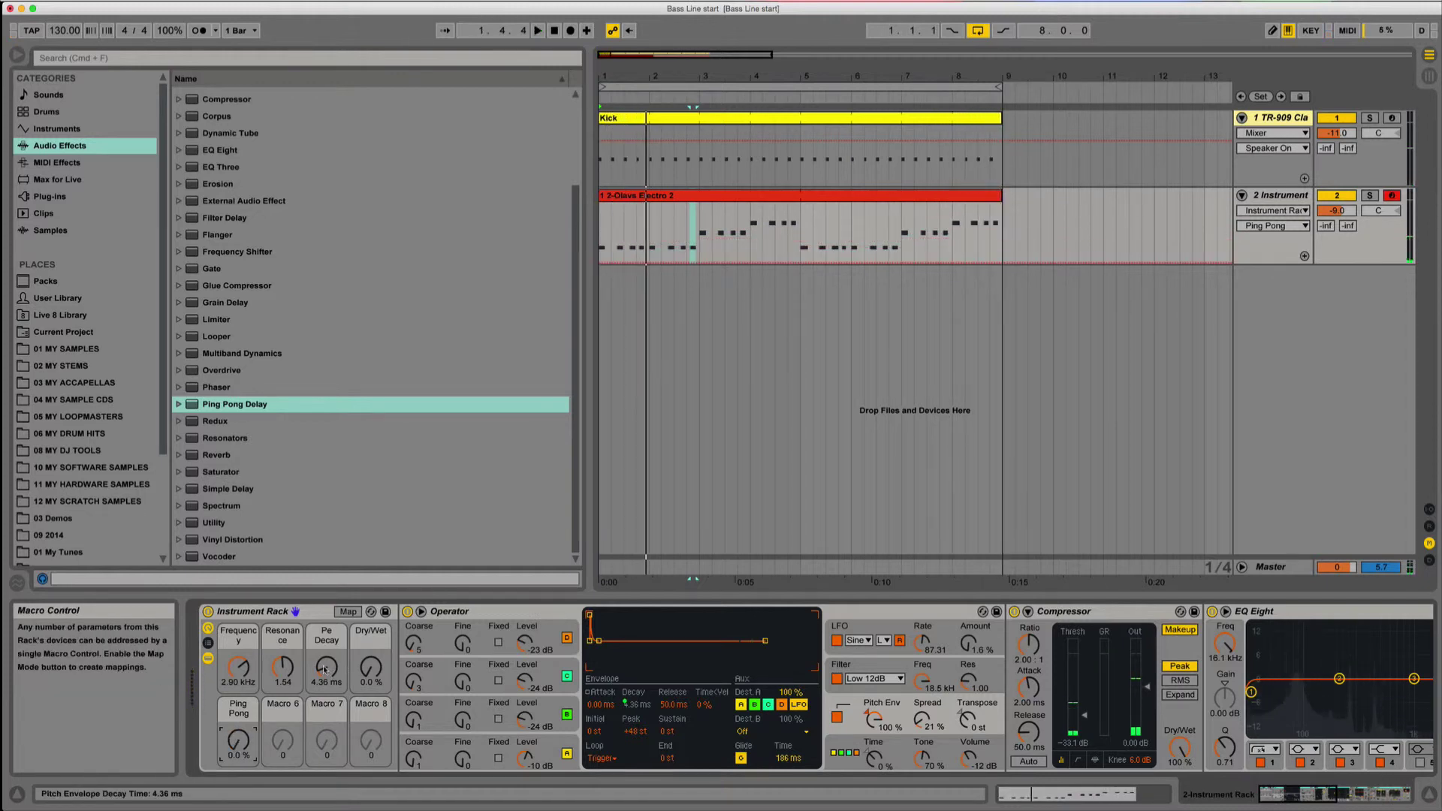
Draw Pe Decay automation on the bass track that dips around bar 5 and rises towards the clip's end
key(space)
mouse_move(324, 669)
mouse_down()
mouse_move(324, 646)
mouse_move(325, 673)
mouse_up()
key(space)
drag(806, 236, 805, 239)
click(844, 240)
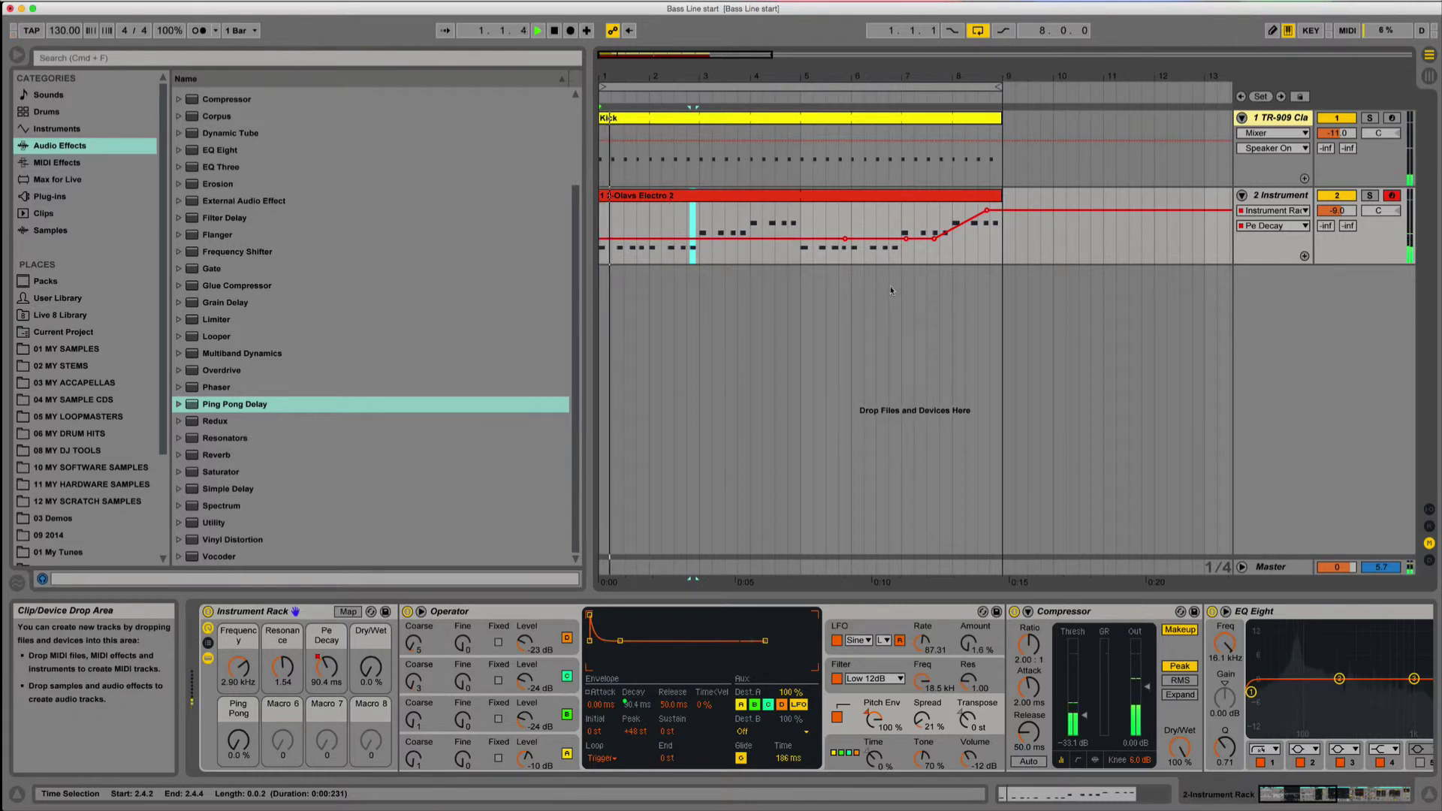
drag(711, 239, 711, 245)
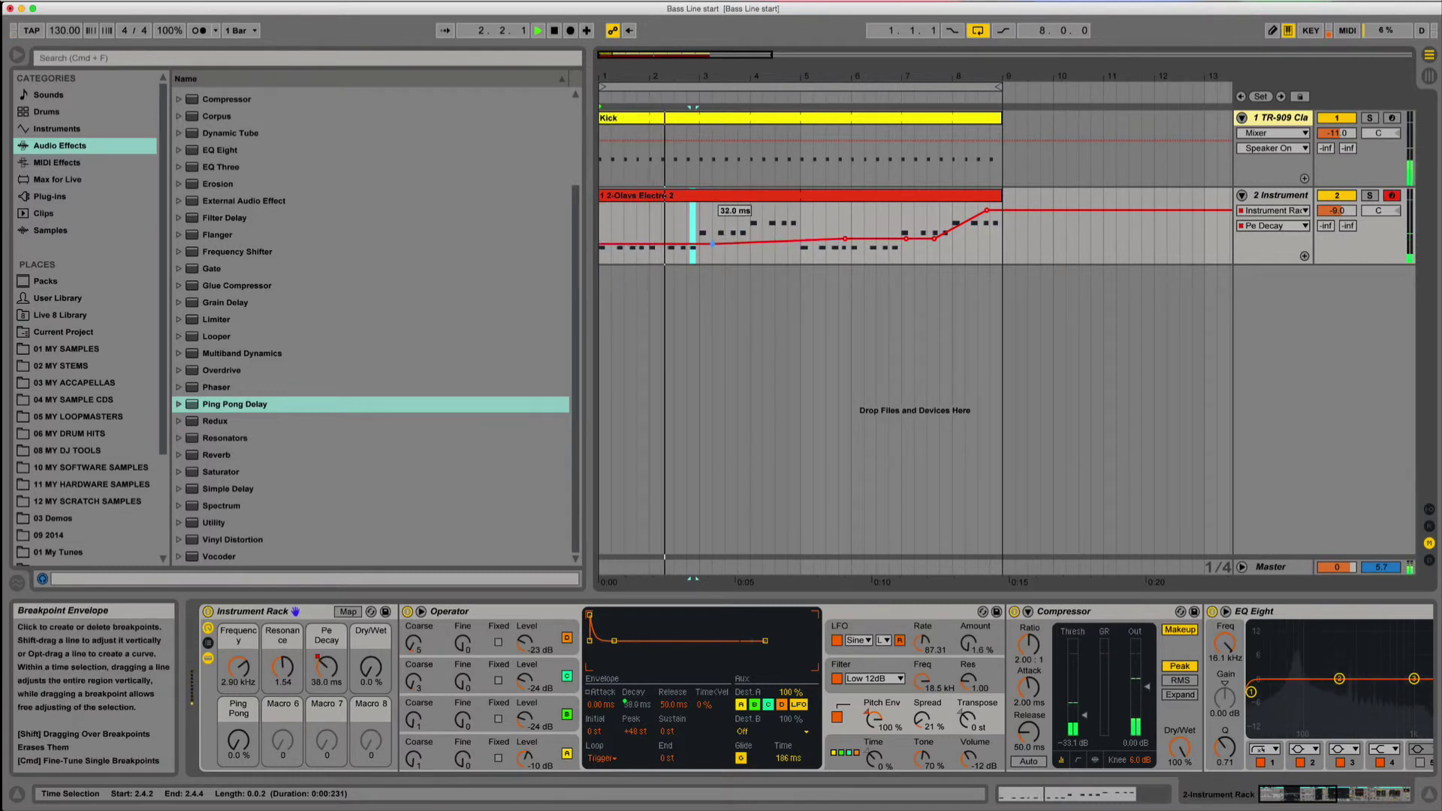
click(790, 245)
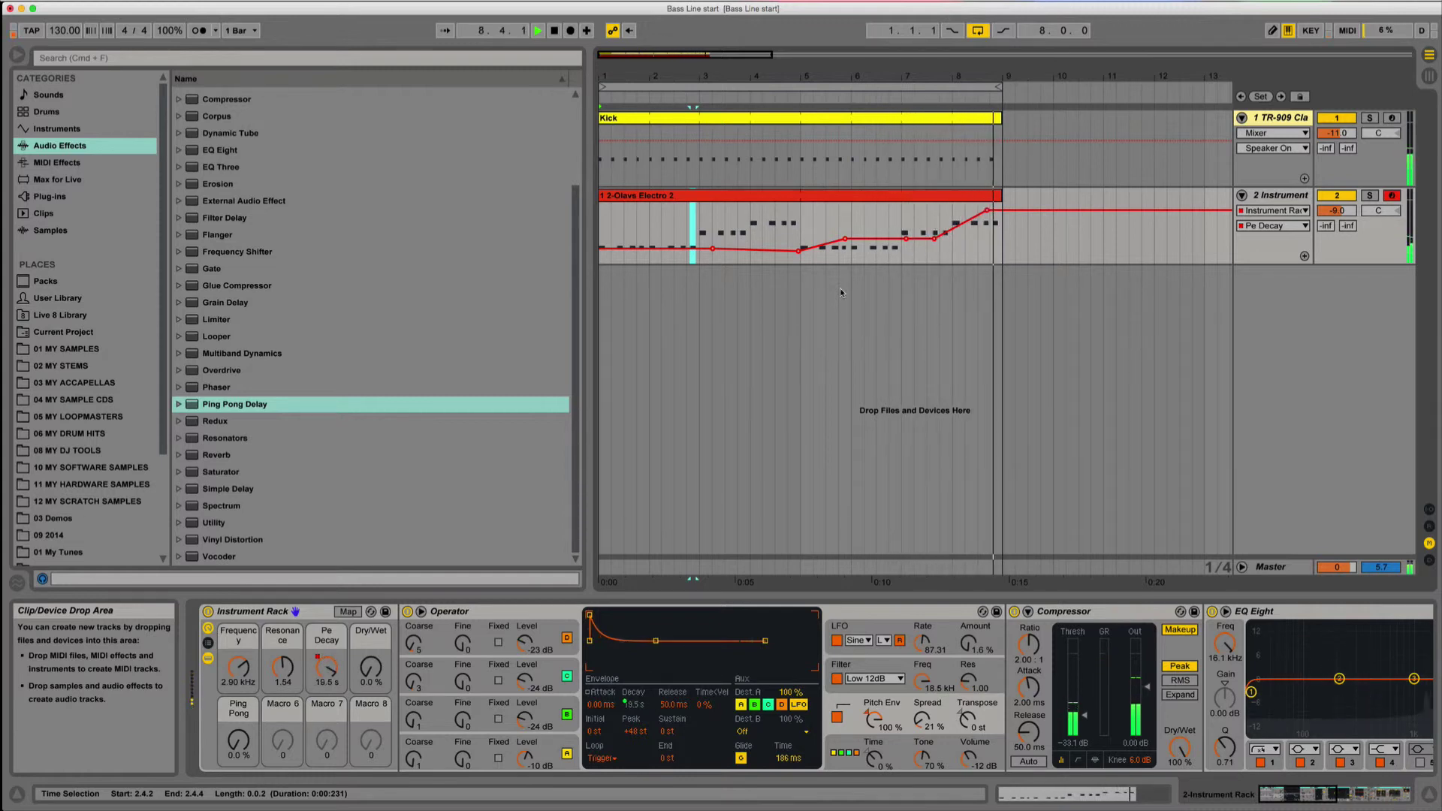
Lower the Pe Decay automation's peak past bar 8 to about 394 ms, drop the envelope at the clip's end, and audition it
key(space)
mouse_move(988, 214)
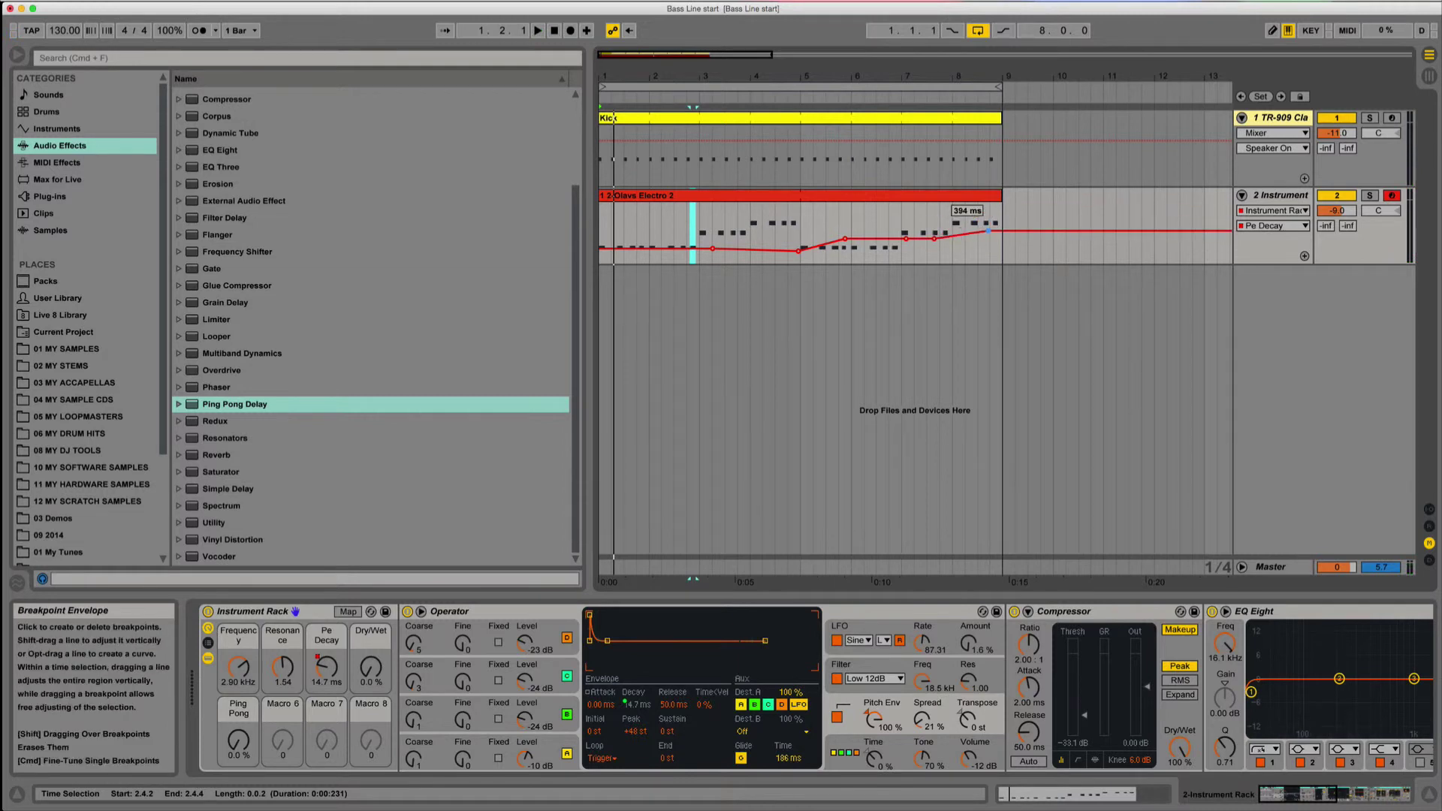
key(space)
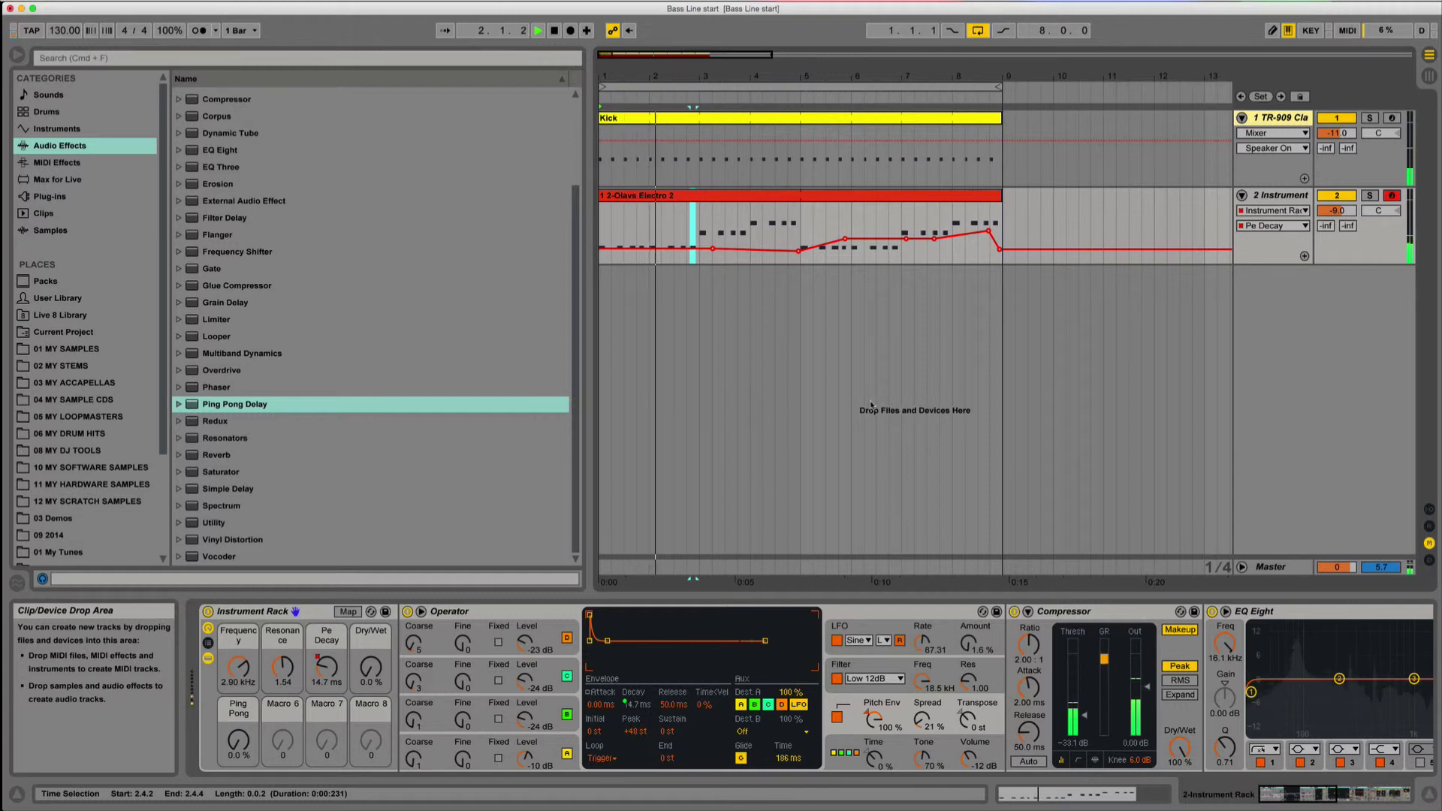
key(space)
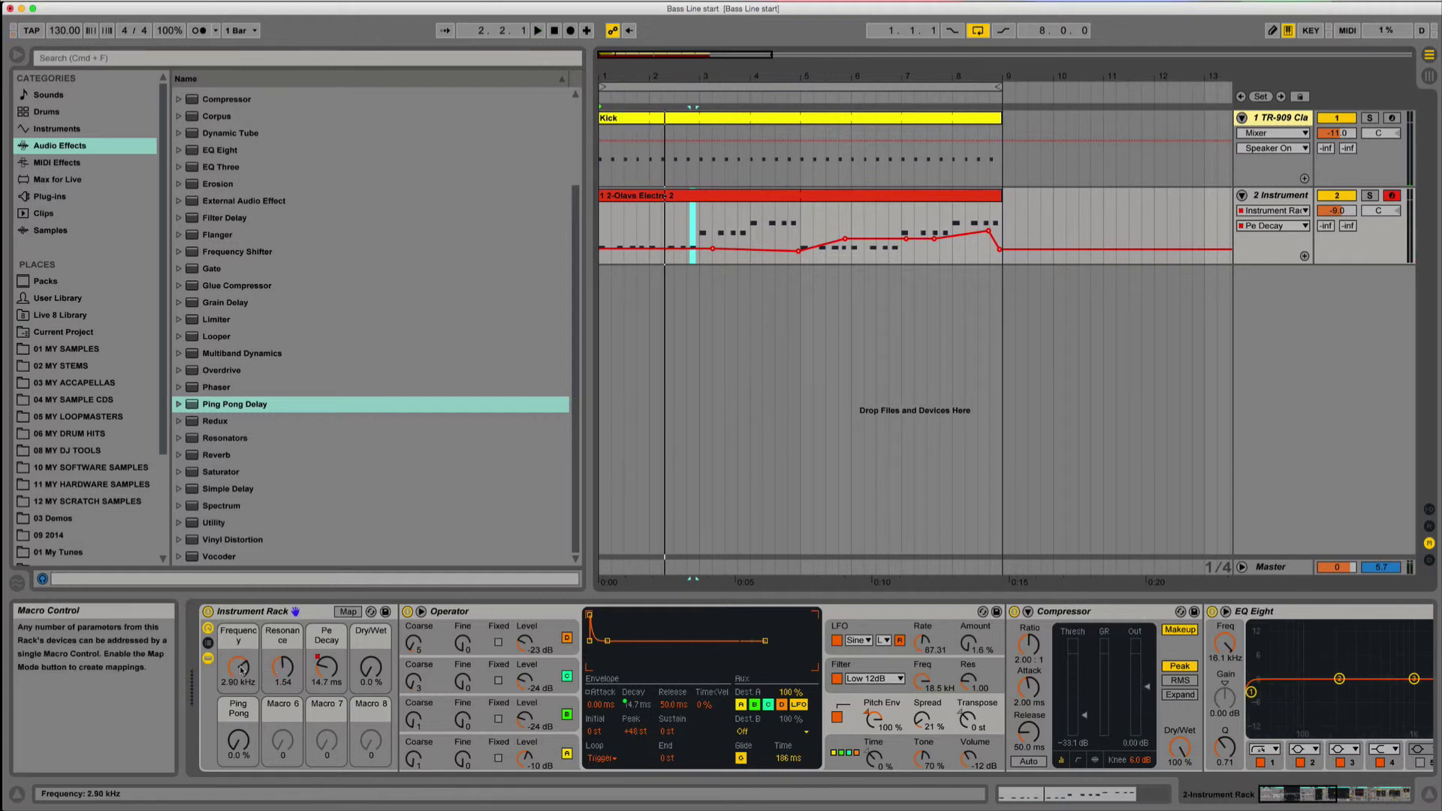
Draw Frequency macro automation that falls steadily from the middle of bar 1 to a low value in bar 8, and play it
drag(241, 668, 241, 646)
click(628, 217)
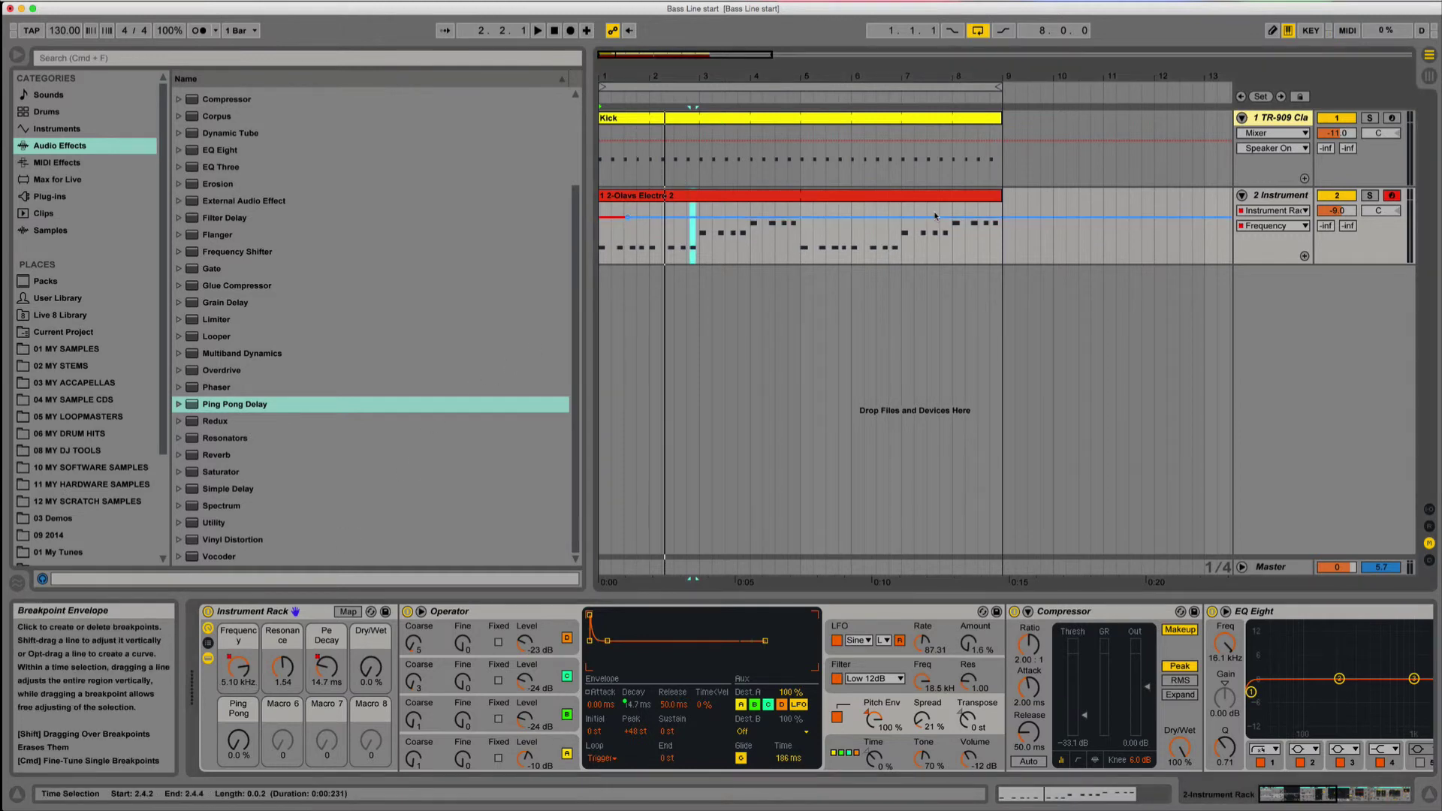
drag(935, 219, 970, 258)
key(space)
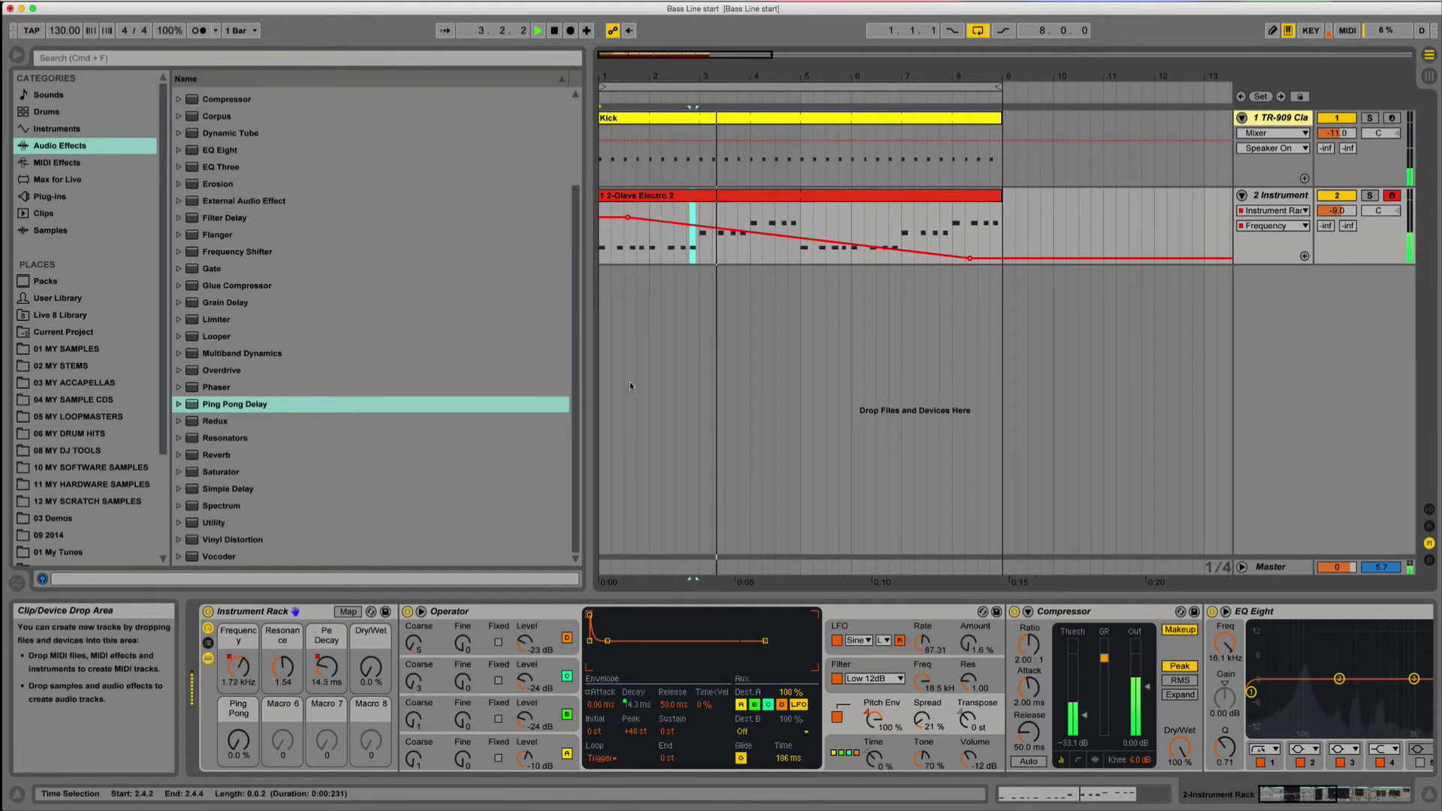
Draw Resonance macro automation that stays at 1.83 until bar 6, dips in bar 8, and rises at the clip's end
click(282, 666)
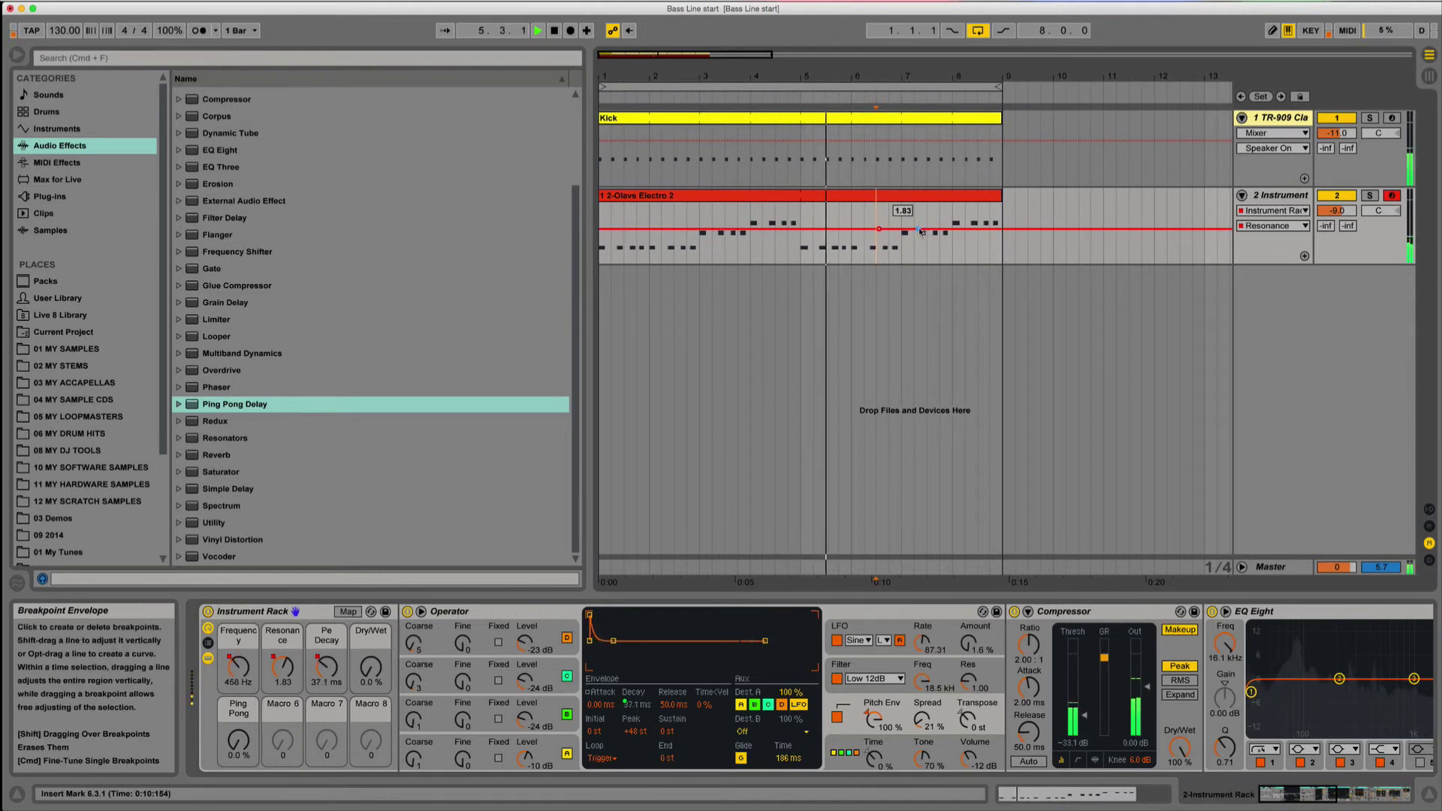
drag(918, 229, 1001, 217)
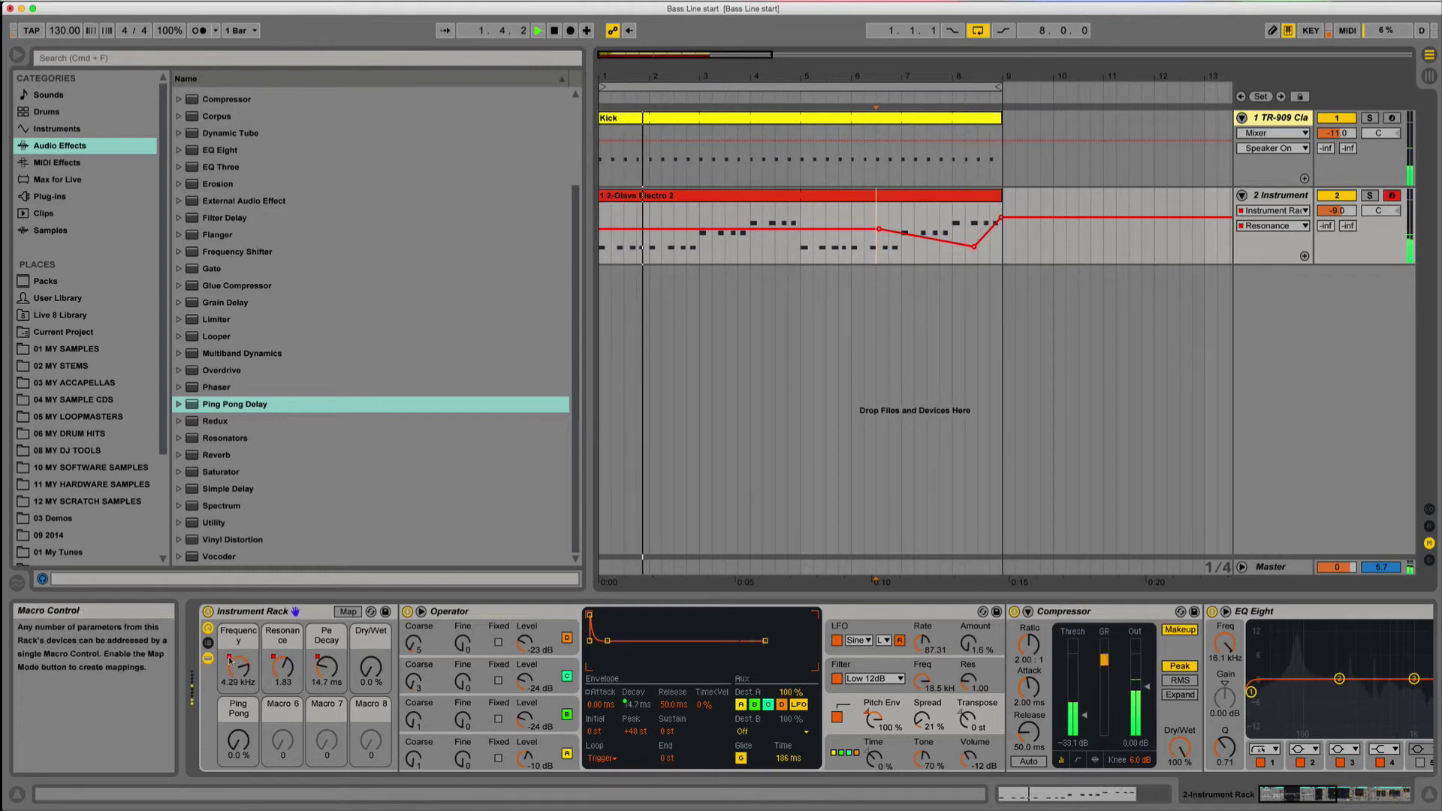
key(space)
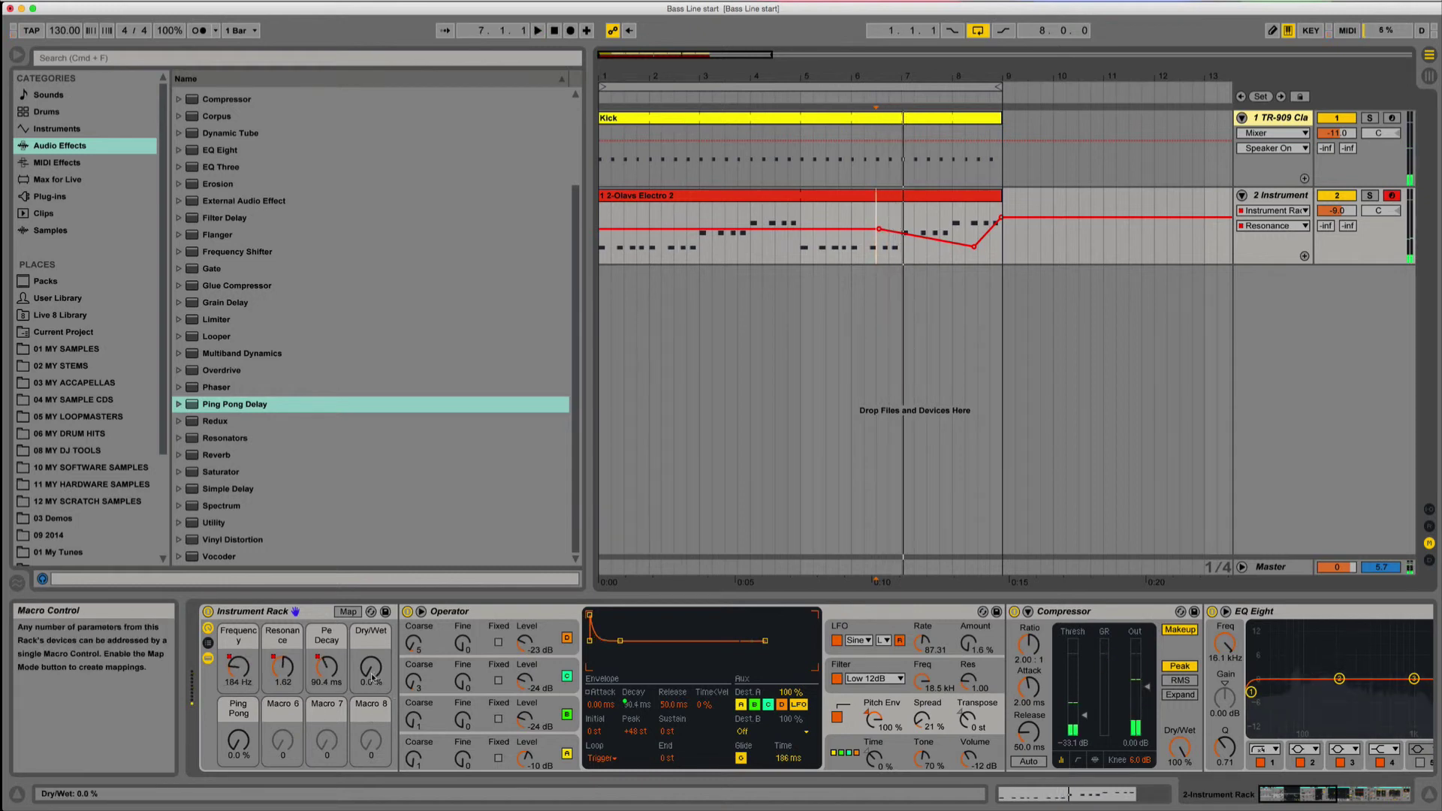
Adjust the reverb's Dry/Wet macro during playback and set it to 18 %
drag(369, 674, 369, 610)
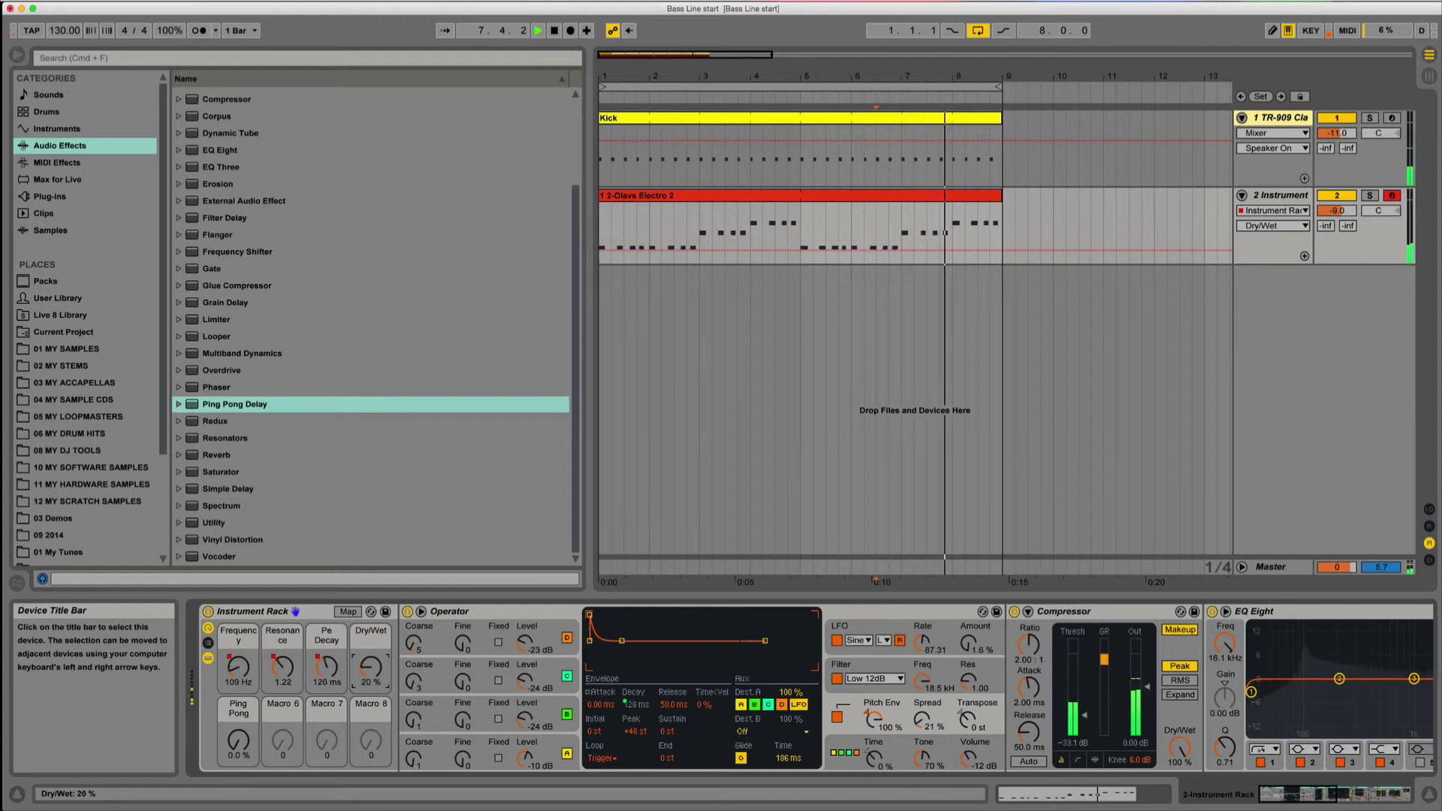
key(space)
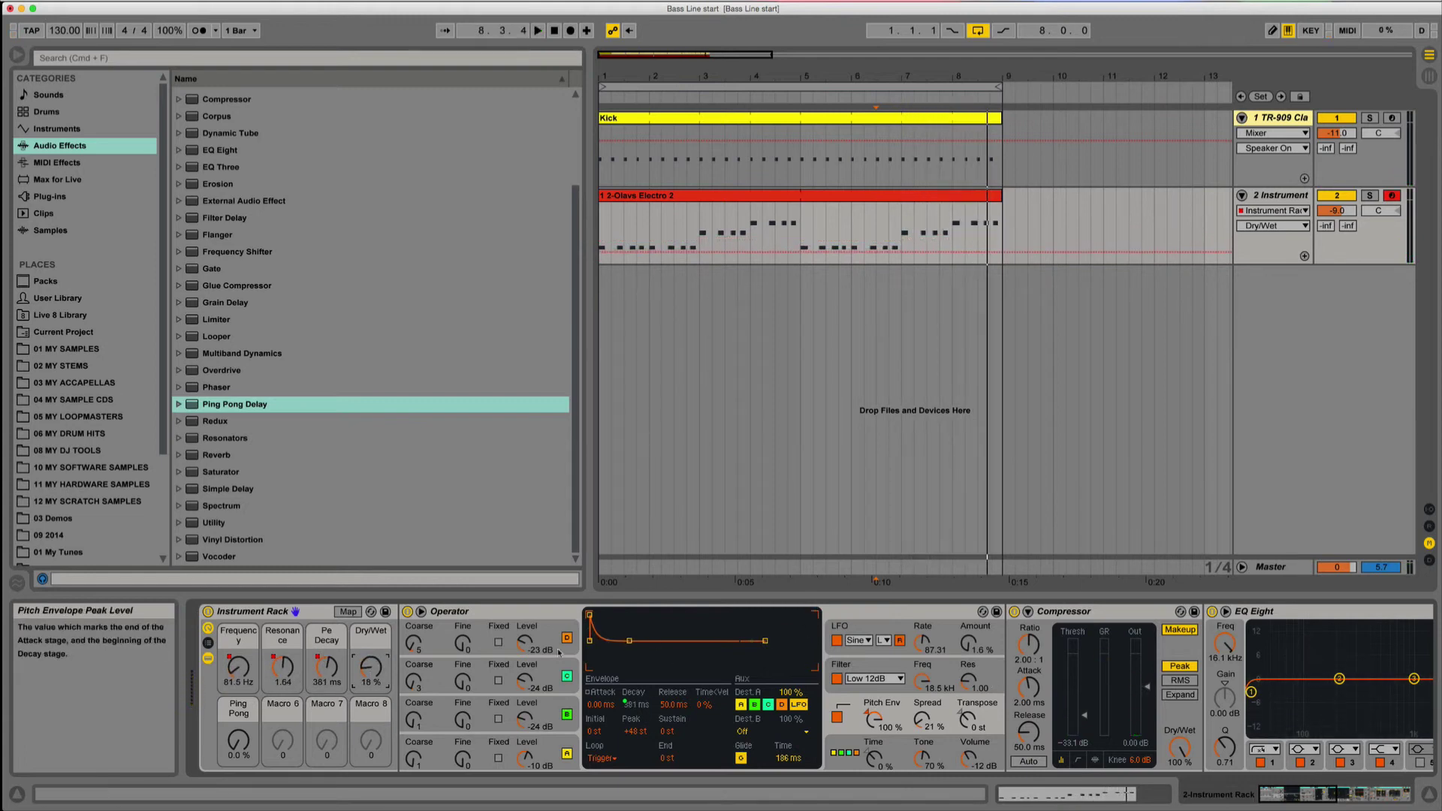
Select the Operator device and show the Instrument Rack's chain list
right_click(521, 617)
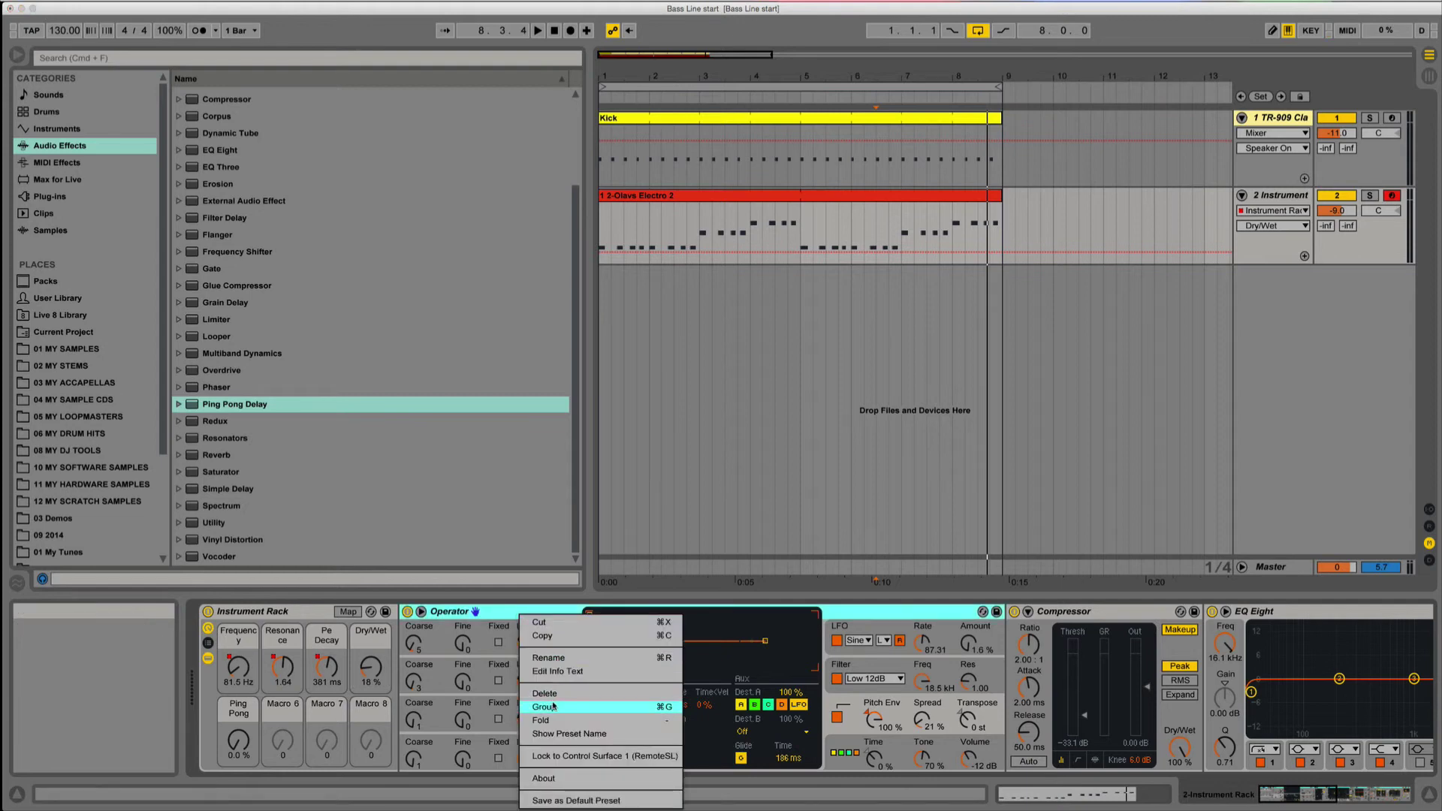
click(492, 615)
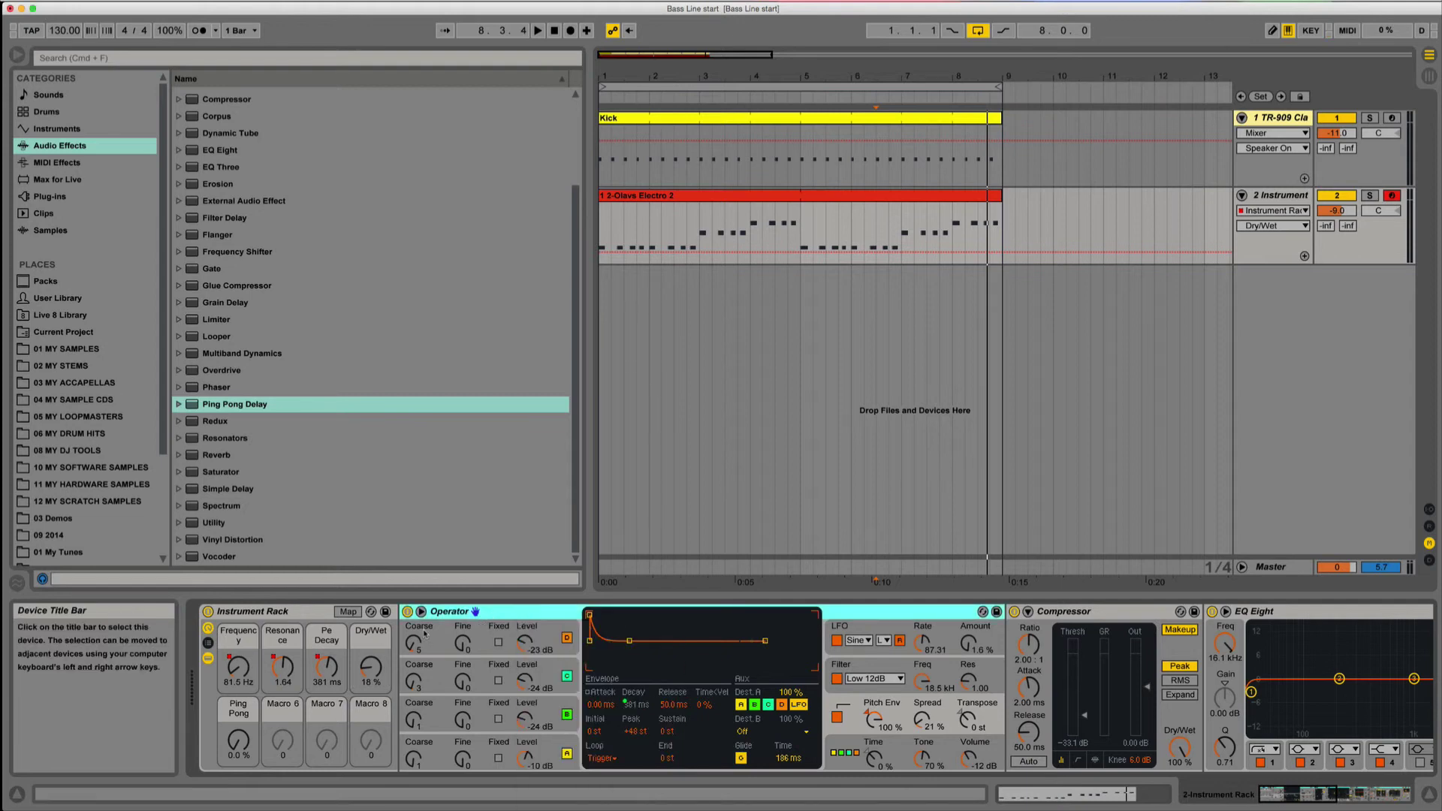
click(208, 638)
click(208, 638)
click(208, 634)
click(208, 629)
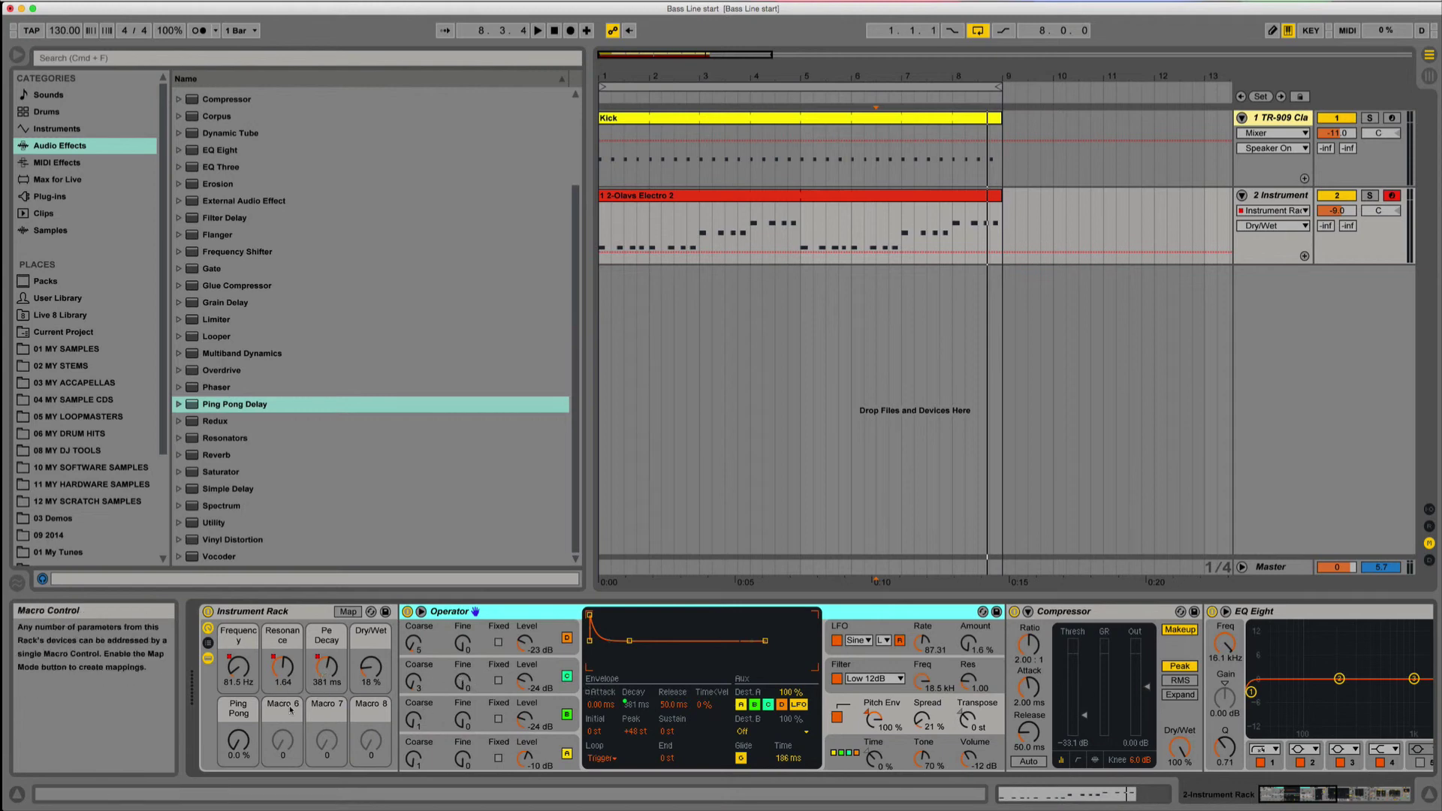
click(208, 643)
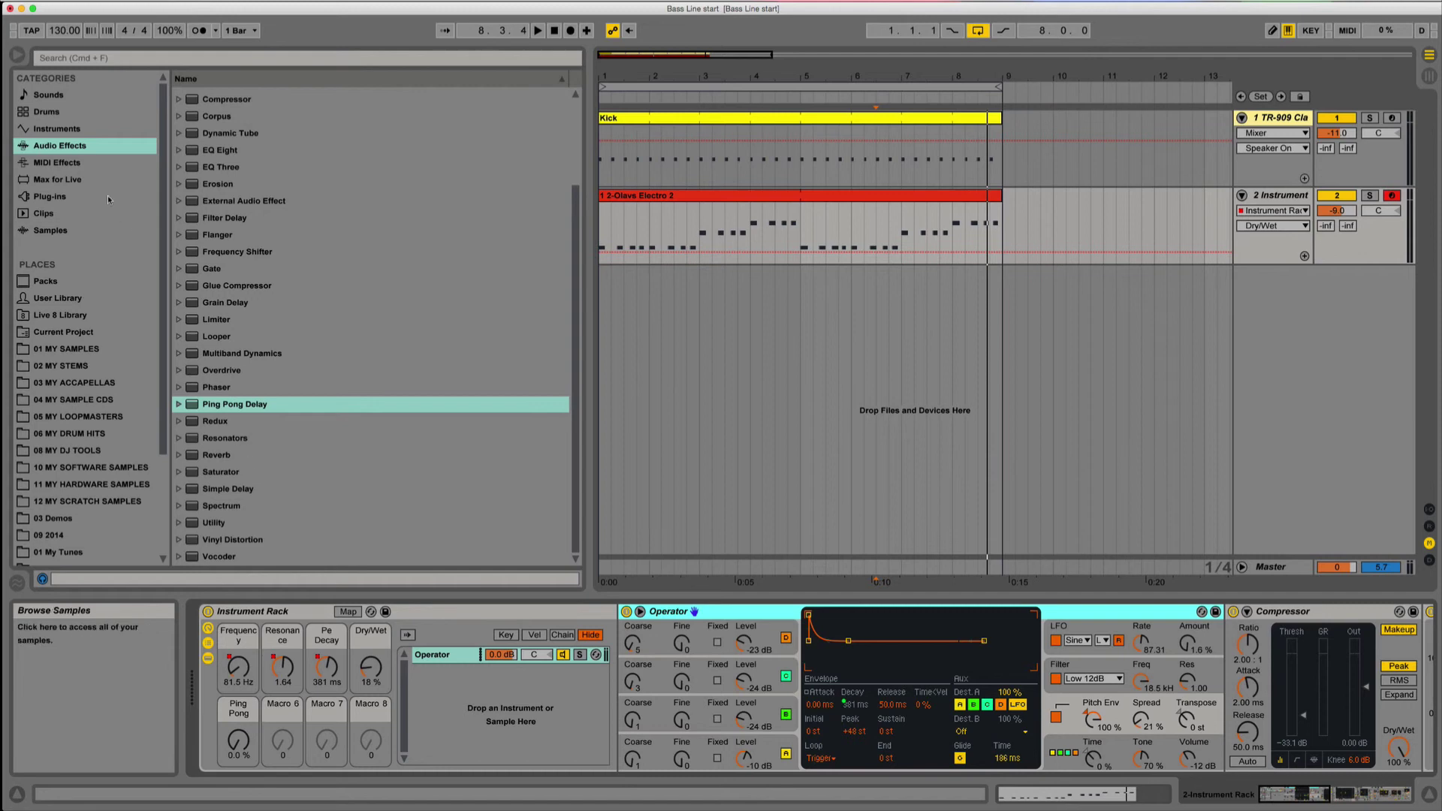
Add an Analog instrument as a second chain in the rack and lower its chain volume to about -26.5 dB during playback
click(63, 129)
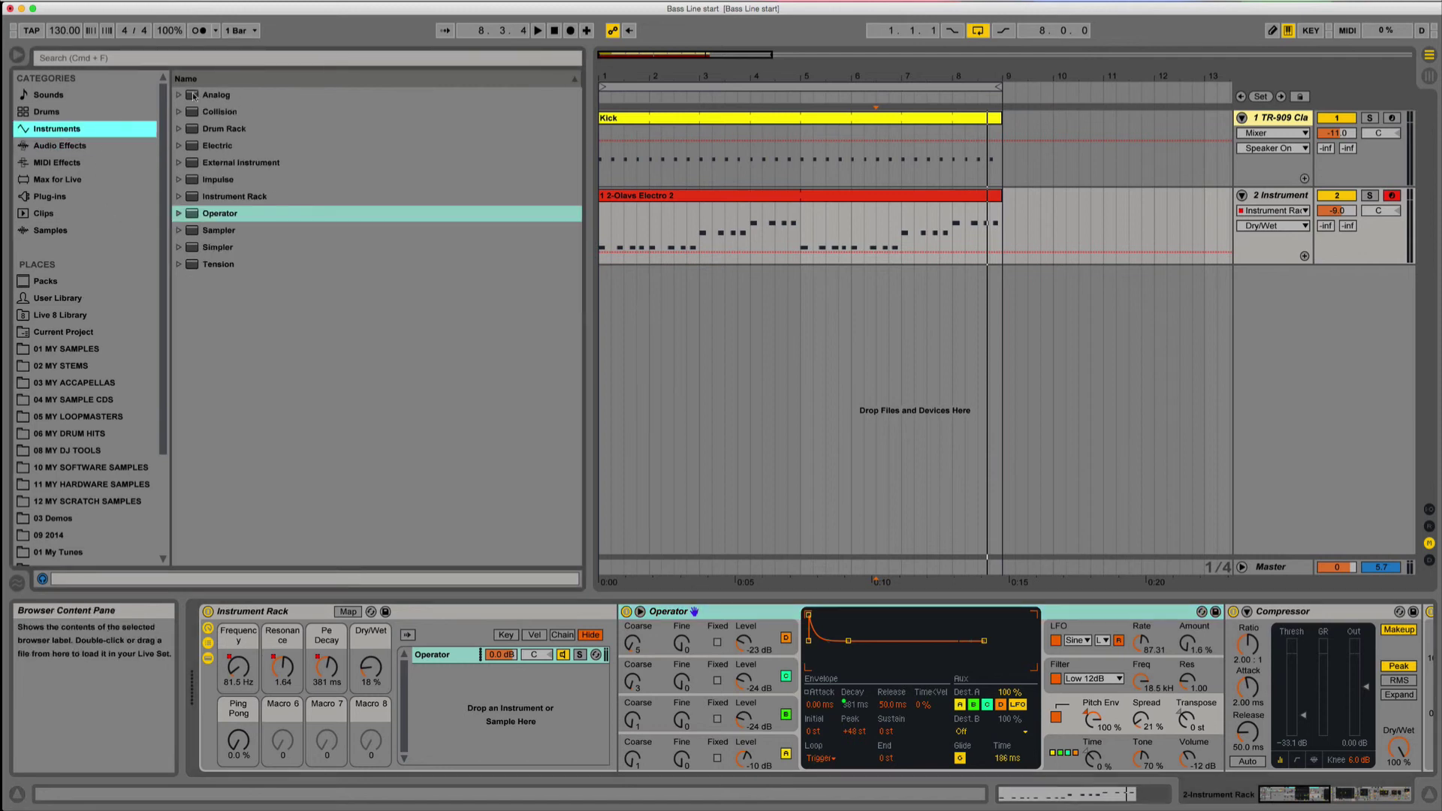
drag(194, 96, 456, 685)
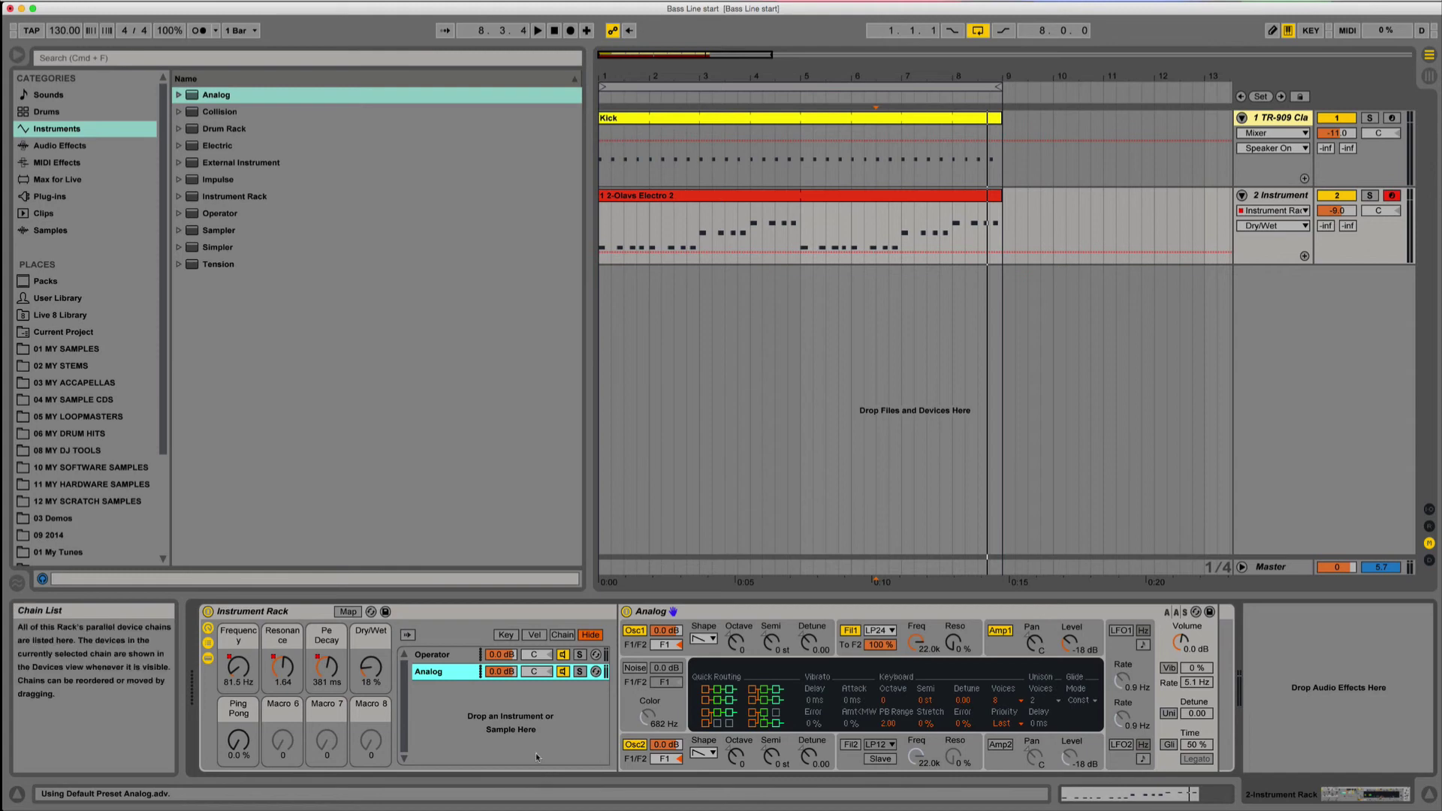
key(space)
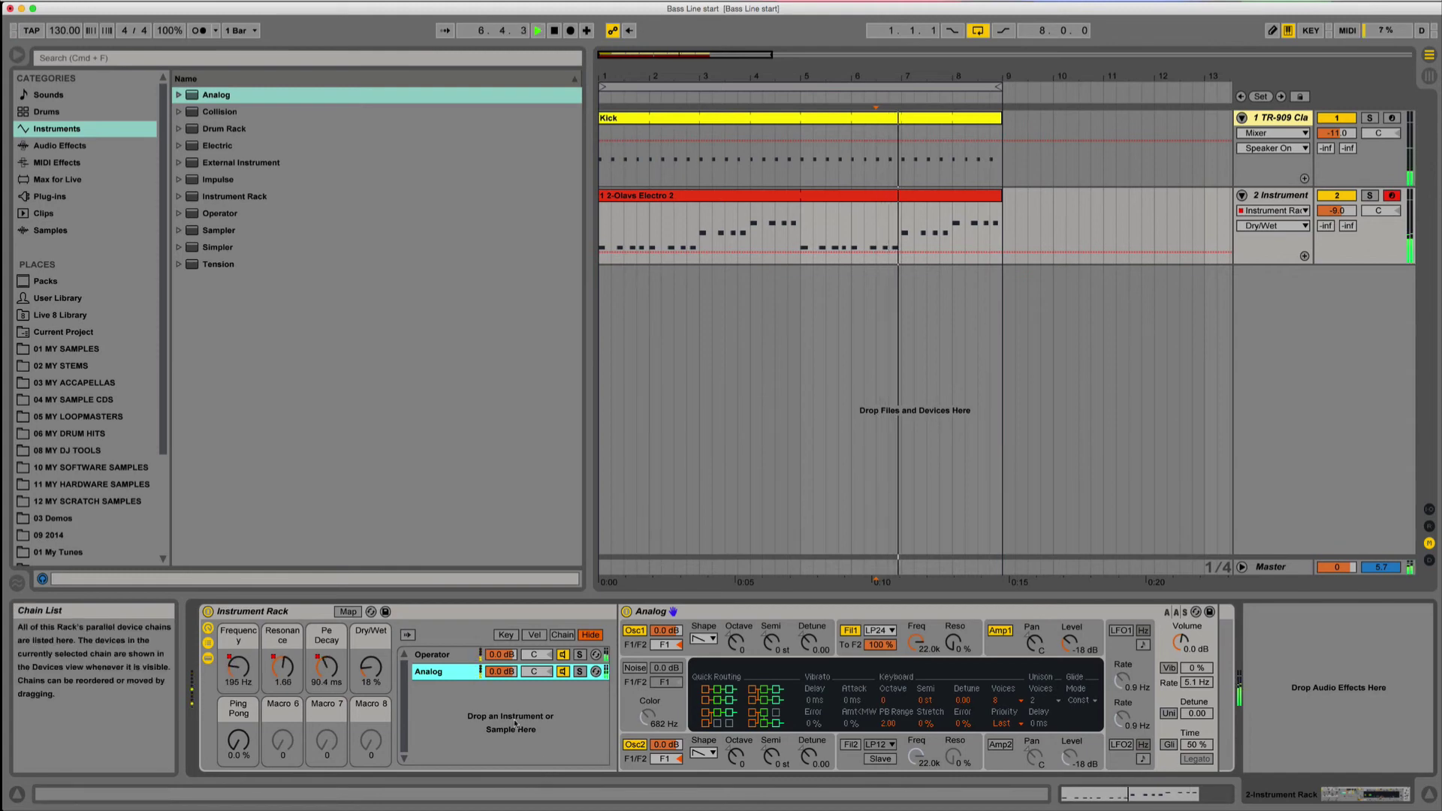
drag(501, 671, 500, 699)
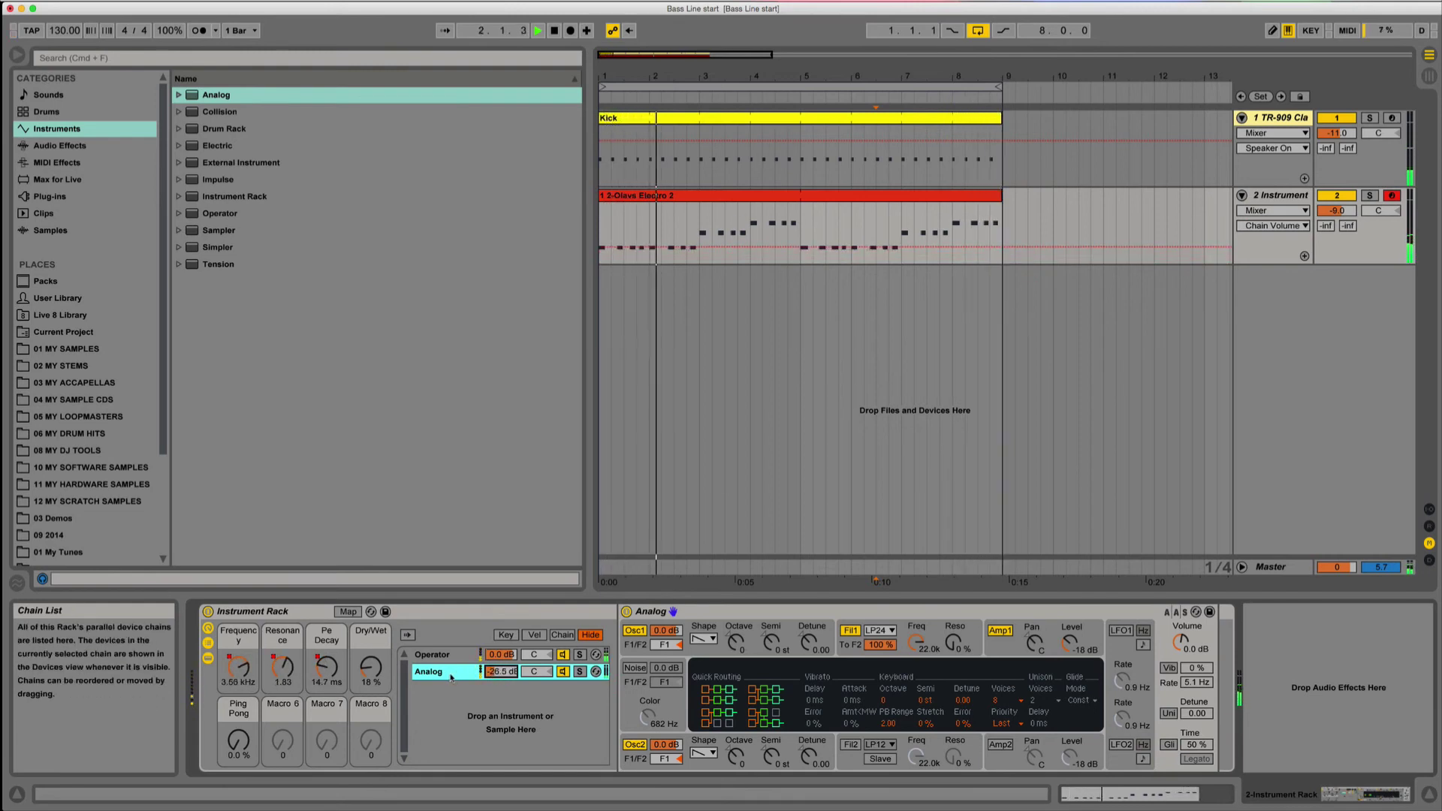
key(space)
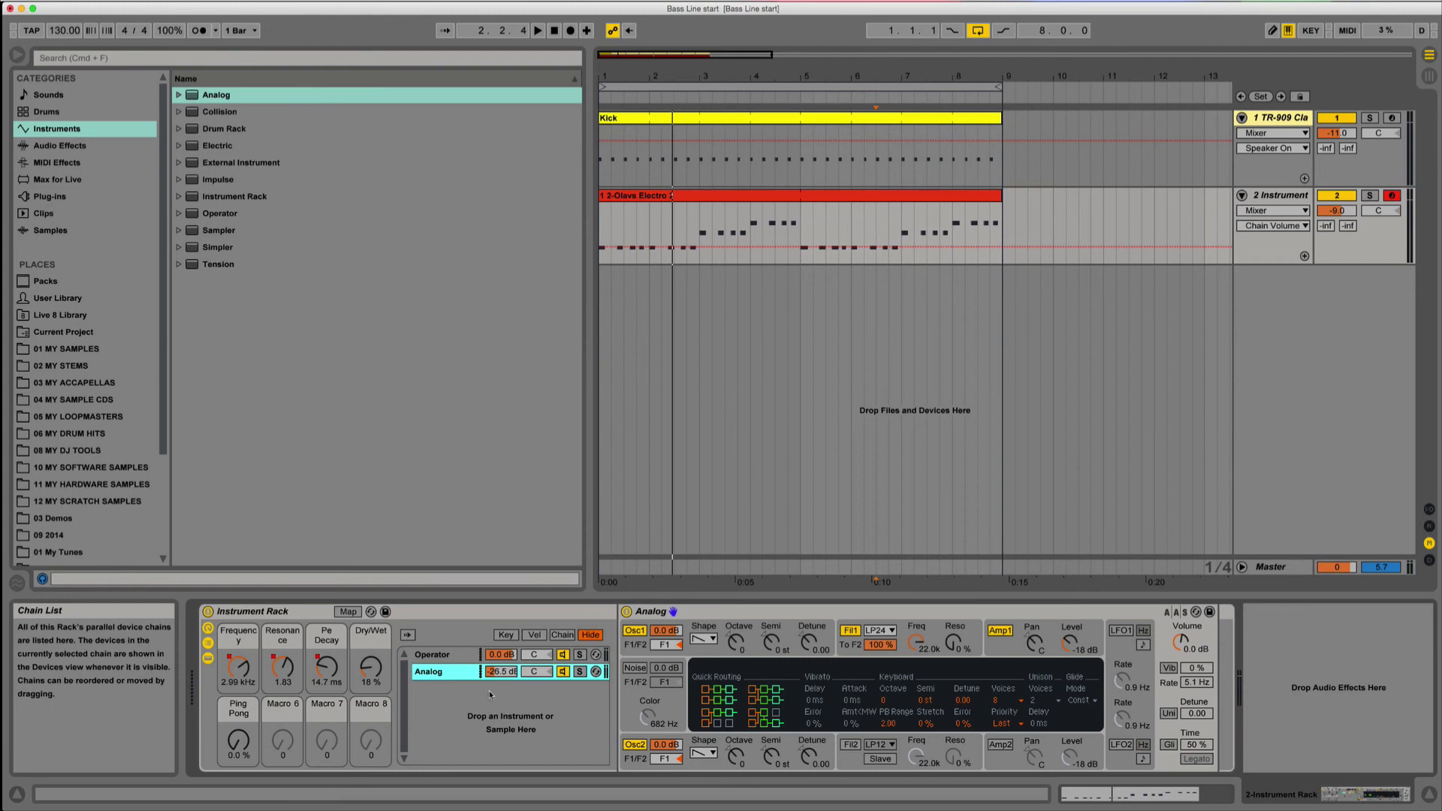